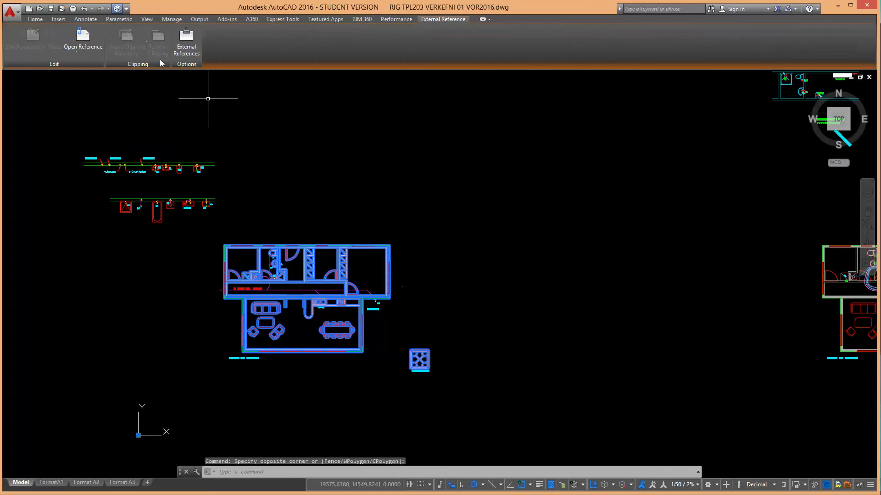
# Step: Copy the selected floor plan, with its hot tub, in line beyond the plan that already has pipes drawn
pyautogui.write('co')
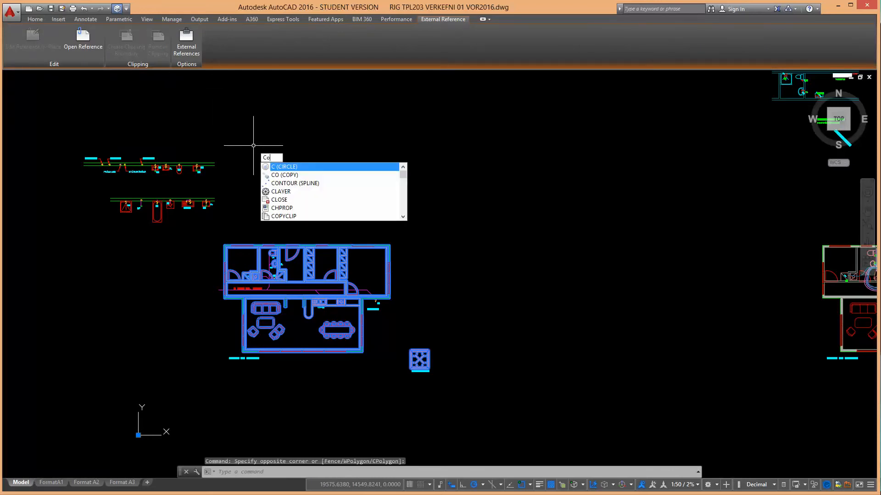
pyautogui.press('Return')
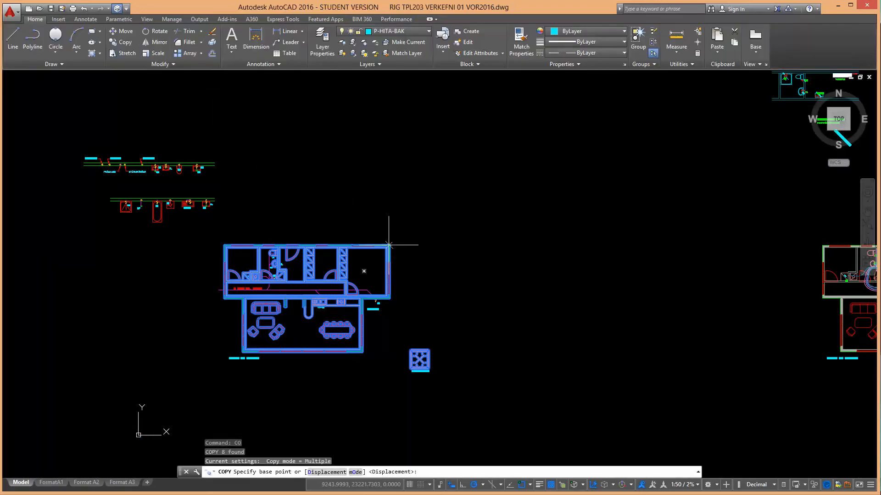
pyautogui.click(389, 247)
pyautogui.scroll(-4, 385, 246)
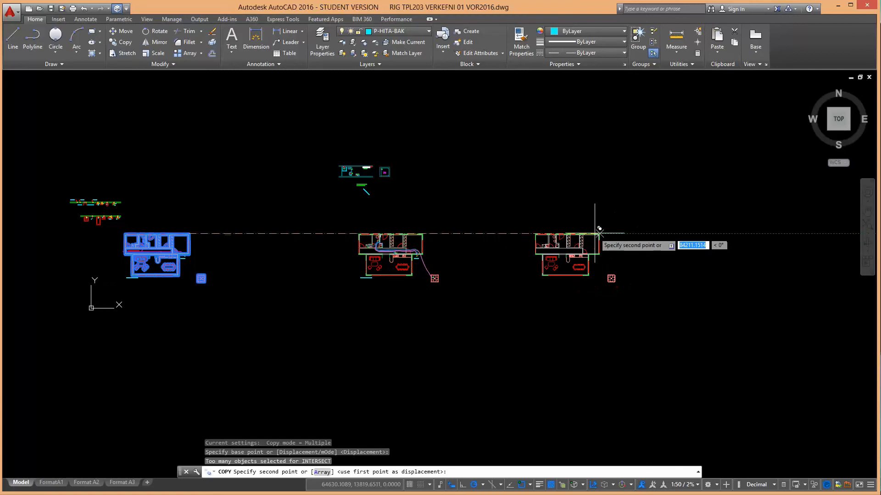
pyautogui.click(586, 234)
pyautogui.press('Escape')
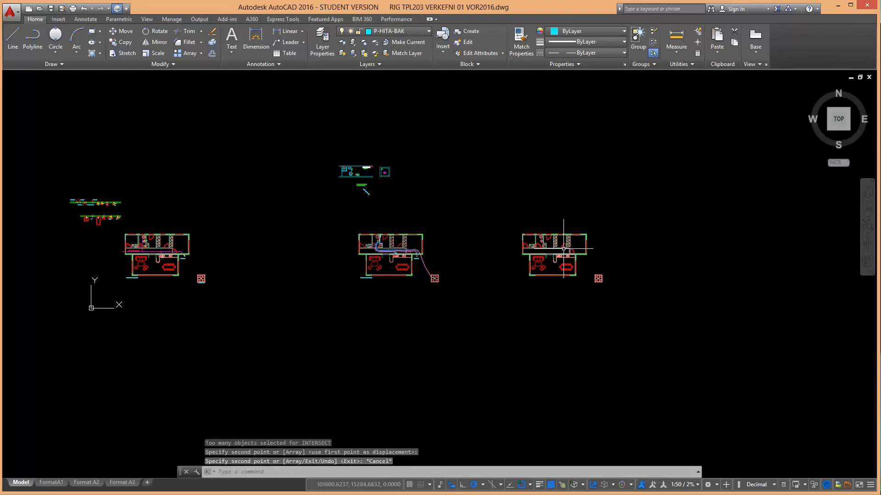
# Step: Examine the pipe routing in the middle floor plan and the bathroom area of the new empty copy
pyautogui.scroll(2, 564, 249)
pyautogui.scroll(2, 285, 197)
pyautogui.scroll(4, 248, 205)
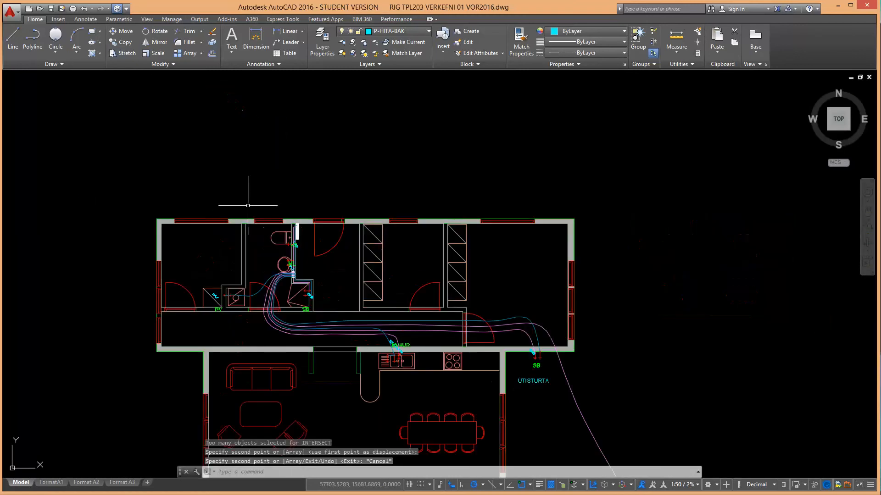
pyautogui.scroll(2, 248, 205)
pyautogui.scroll(2, 297, 227)
pyautogui.scroll(-4, 403, 257)
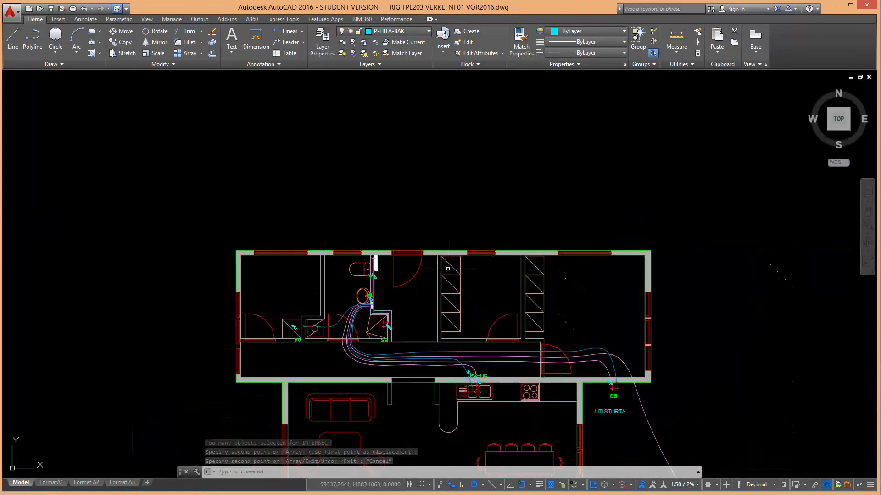
pyautogui.scroll(-4, 546, 277)
pyautogui.moveTo(532, 274); pyautogui.dragTo(63, 227, button='middle')
pyautogui.scroll(8, 406, 227)
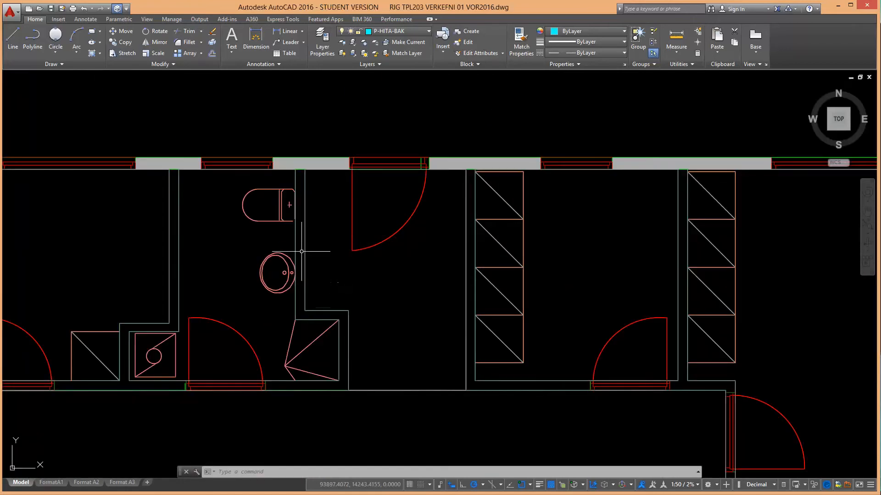
pyautogui.scroll(-6, 240, 130)
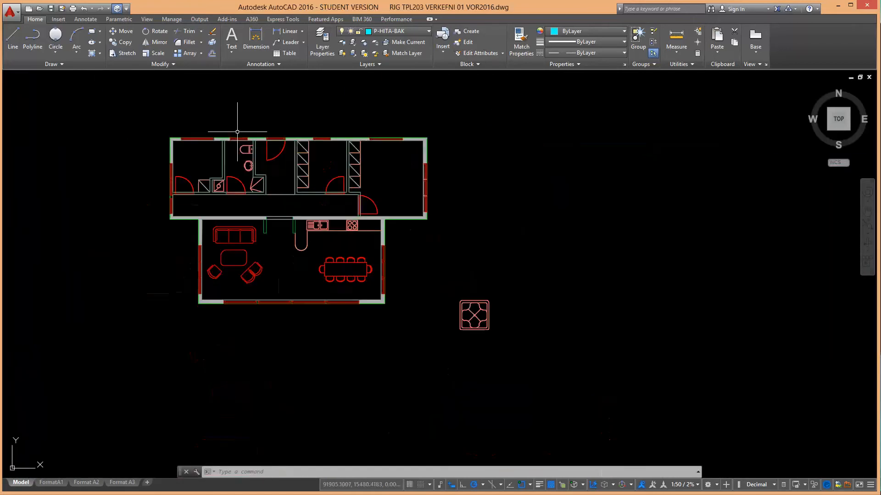
# Step: Copy the white Tengigrind bar from the legend onto the bathroom's hallway-side wall in the new floor plan, using its end midpoint as base
pyautogui.moveTo(238, 132); pyautogui.dragTo(721, 229, button='middle')
pyautogui.scroll(-2, 422, 202)
pyautogui.moveTo(422, 203); pyautogui.dragTo(559, 211, button='middle')
pyautogui.moveTo(383, 119); pyautogui.dragTo(458, 256, button='middle')
pyautogui.scroll(8, 398, 248)
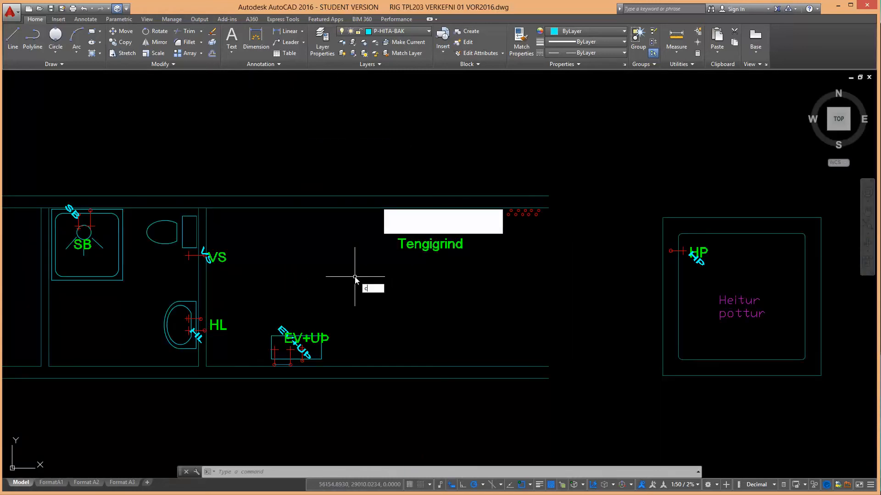
pyautogui.write('o')
pyautogui.press('Return')
pyautogui.click(385, 230)
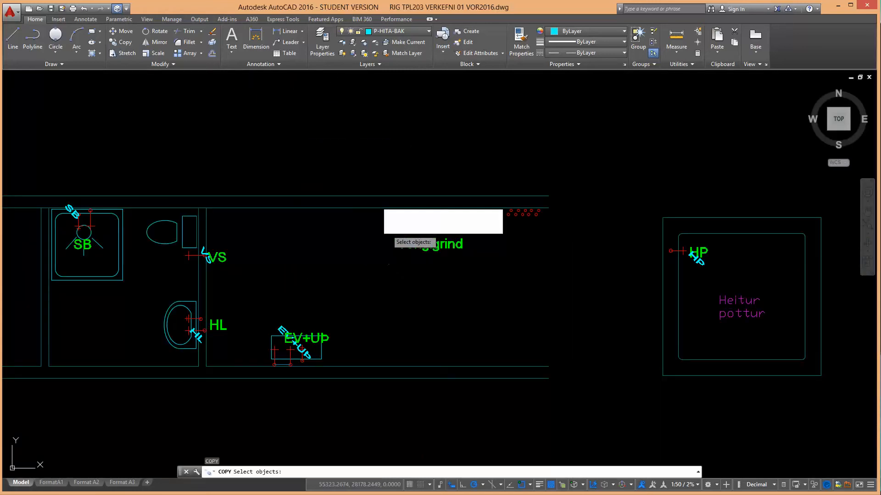
pyautogui.click(379, 235)
pyautogui.press('Return')
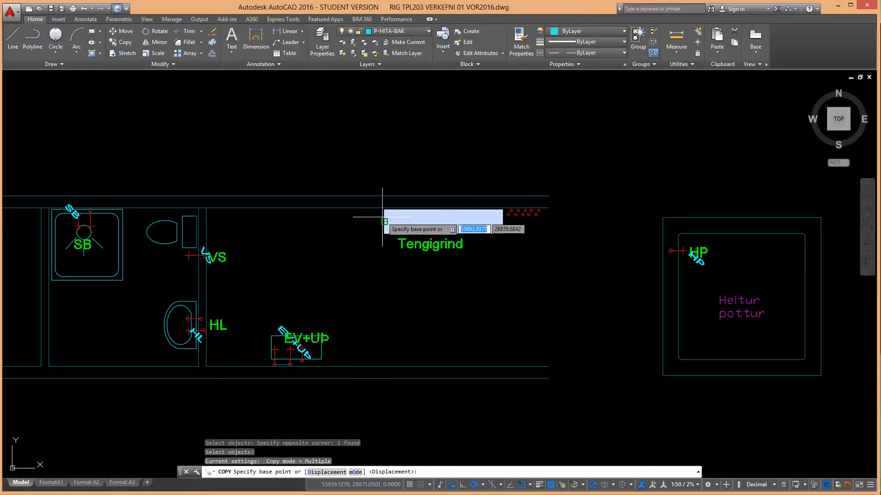
pyautogui.click(385, 221)
pyautogui.scroll(-10, 383, 223)
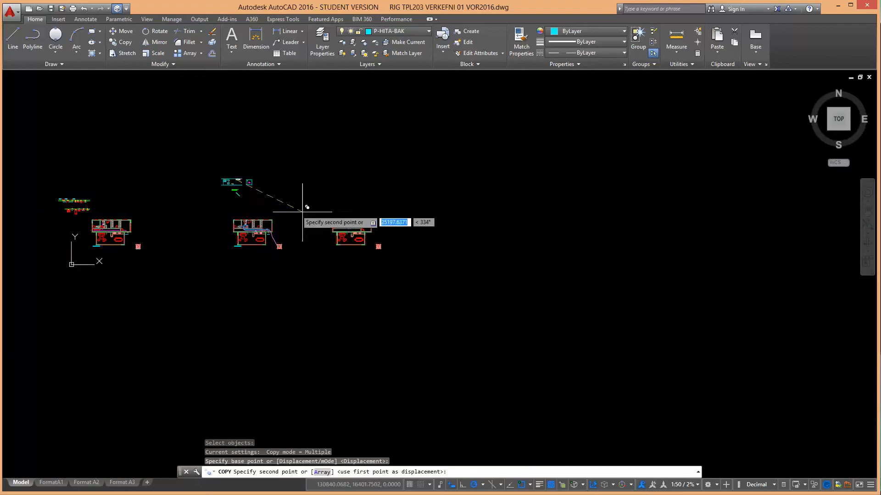
pyautogui.scroll(10, 403, 240)
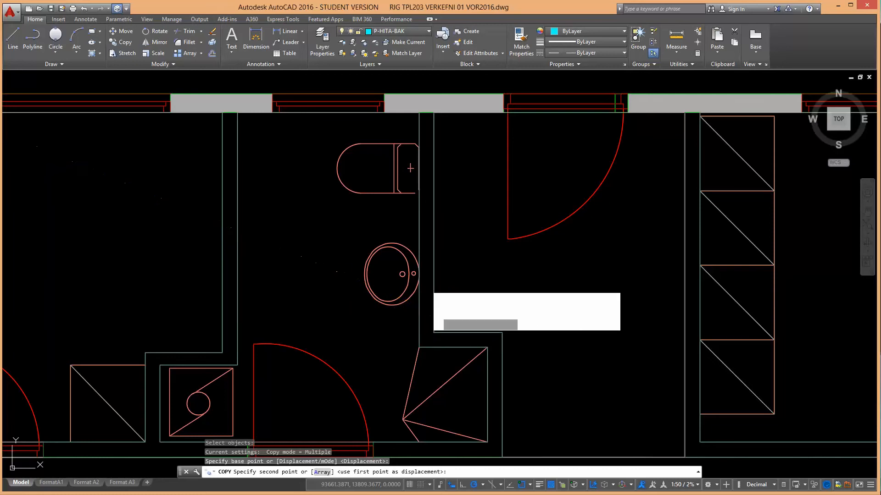
pyautogui.click(433, 312)
pyautogui.press('Escape')
# Step: Rotate the copied manifold bar 90° about its wall-side end point so it runs along the bathroom wall
pyautogui.click(155, 33)
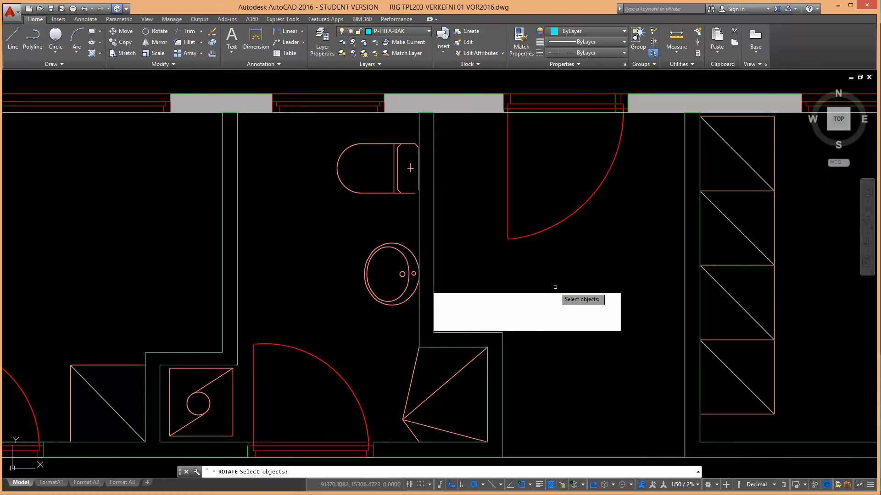
pyautogui.click(628, 275)
pyautogui.click(598, 315)
pyautogui.press('Return')
pyautogui.press('Return')
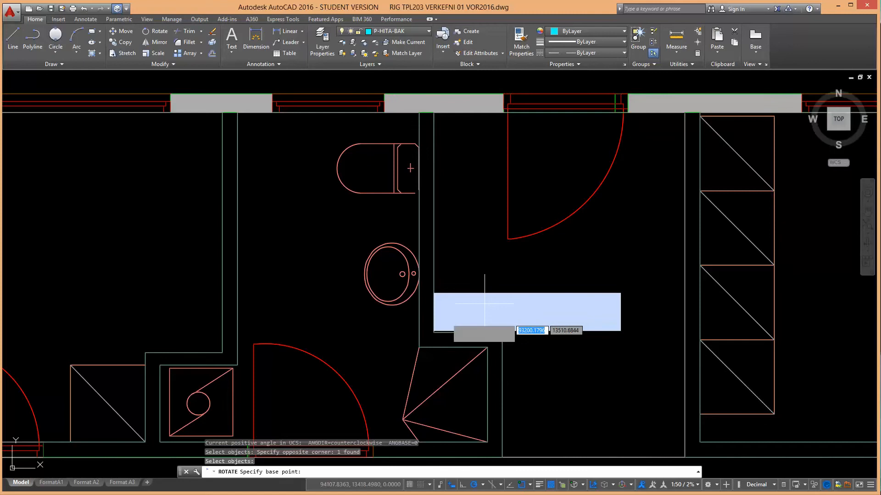
pyautogui.click(434, 312)
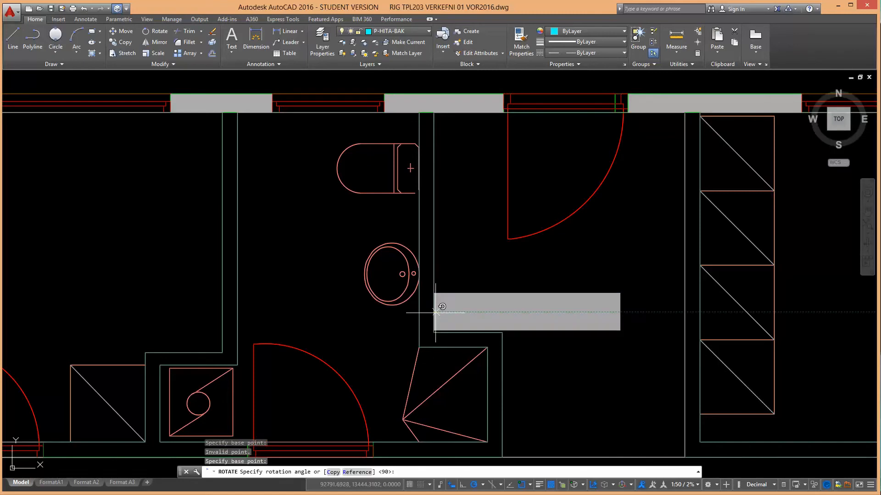
pyautogui.click(434, 203)
# Step: Shorten the manifold bar by stretching its upper end down, leaving it about 720 long beside the washbasin
pyautogui.click(459, 231)
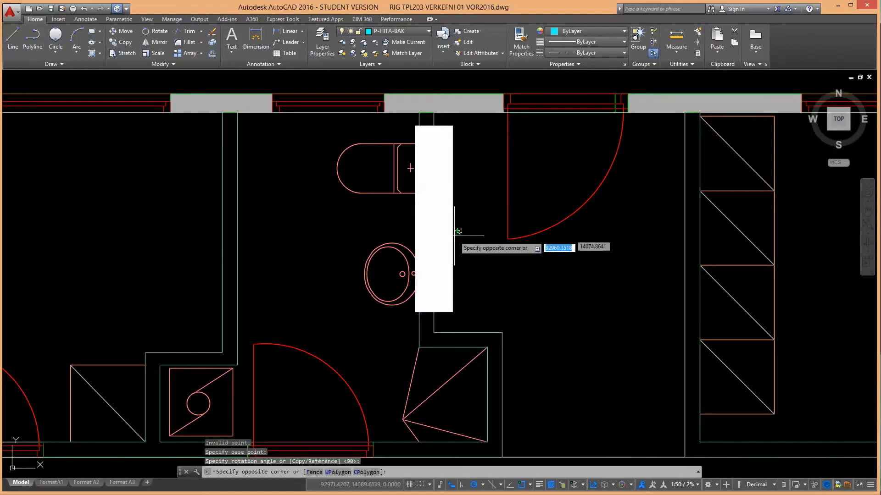
pyautogui.click(430, 141)
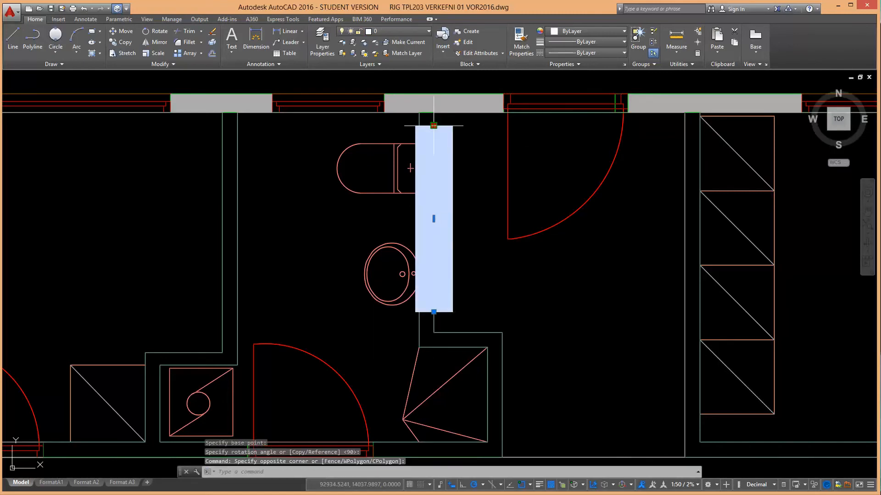
pyautogui.click(433, 125)
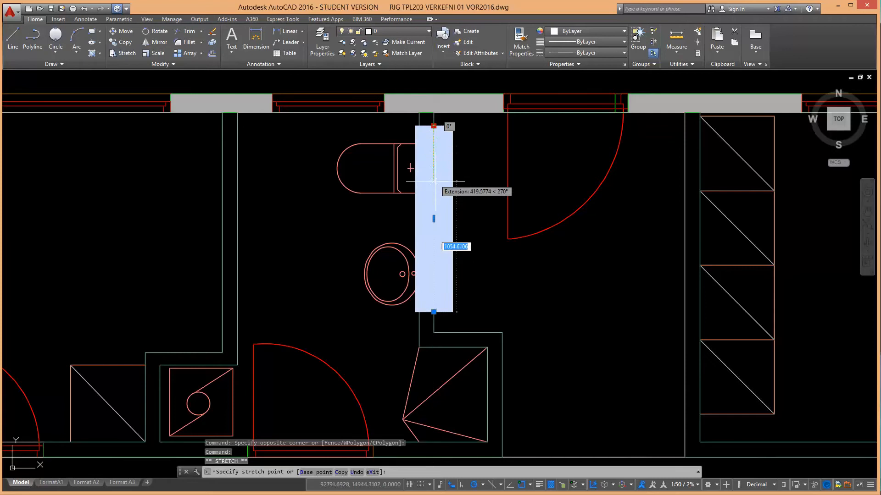
pyautogui.click(434, 216)
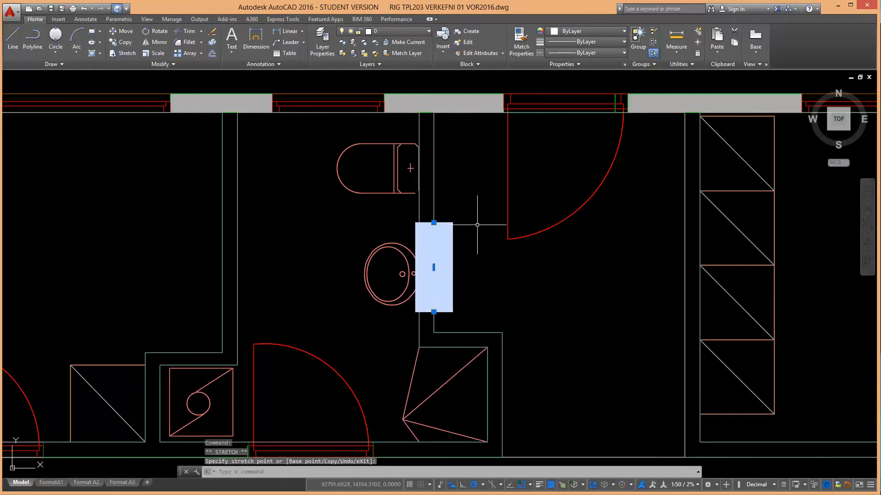
# Step: Set the manifold bar's global width to 100 and deselect it
pyautogui.rightClick(478, 257)
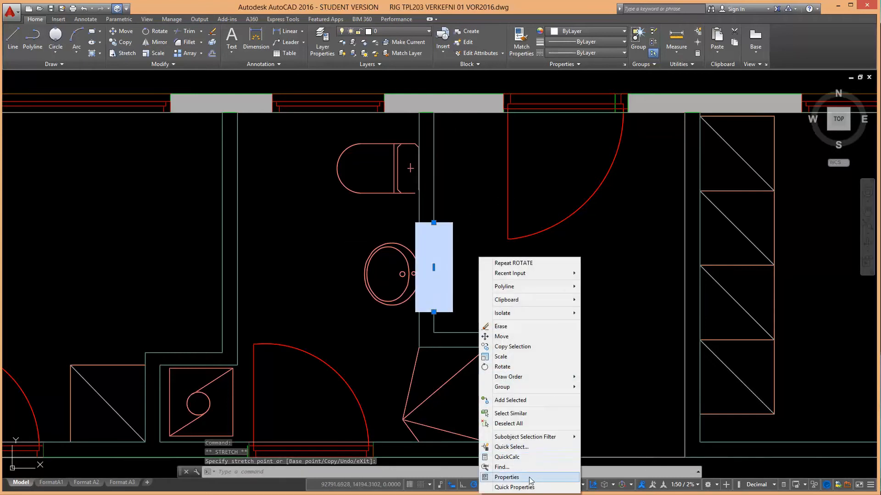
pyautogui.click(526, 474)
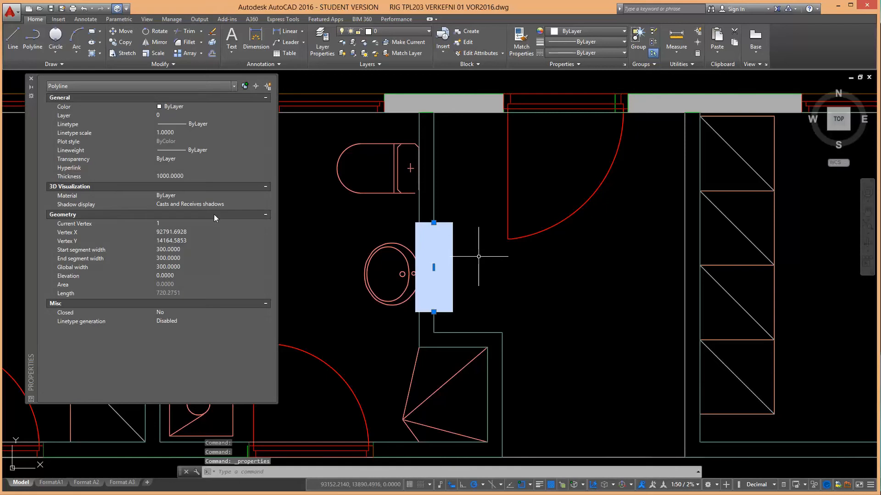
pyautogui.click(191, 268)
pyautogui.write('1')
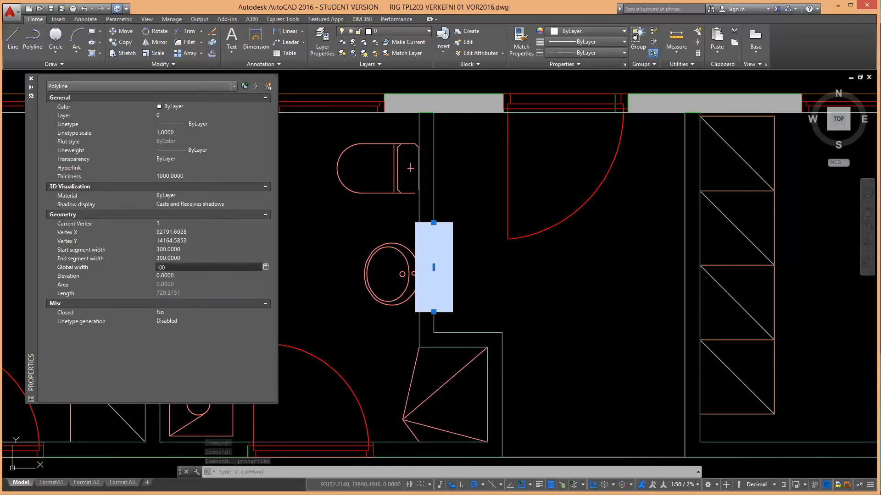
pyautogui.write('00')
pyautogui.press('Return')
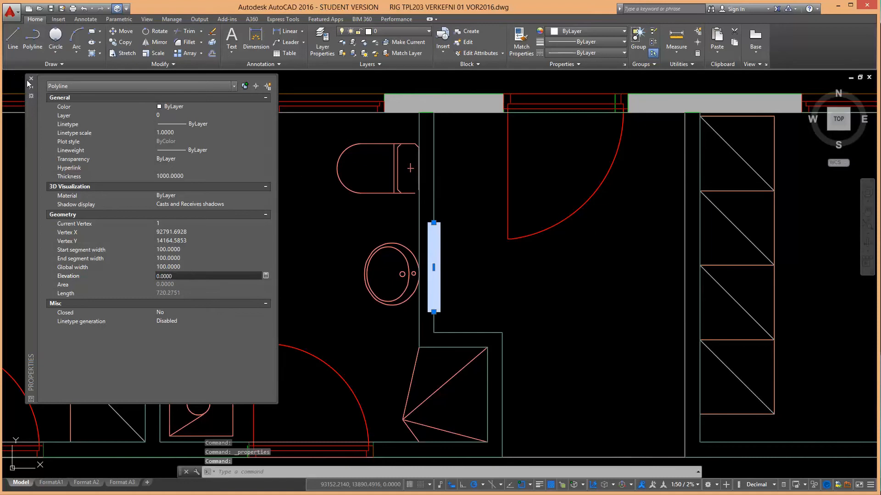
pyautogui.click(30, 78)
pyautogui.press('Escape')
# Step: Make P-HITA-FRAM the current layer
pyautogui.scroll(-3, 477, 291)
pyautogui.moveTo(460, 281); pyautogui.dragTo(211, 219, button='middle')
pyautogui.scroll(-2, 274, 243)
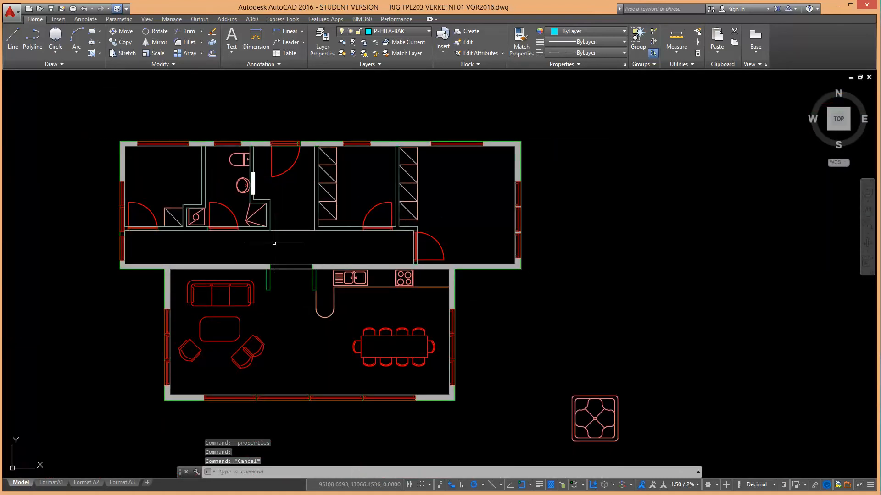
pyautogui.scroll(3, 340, 232)
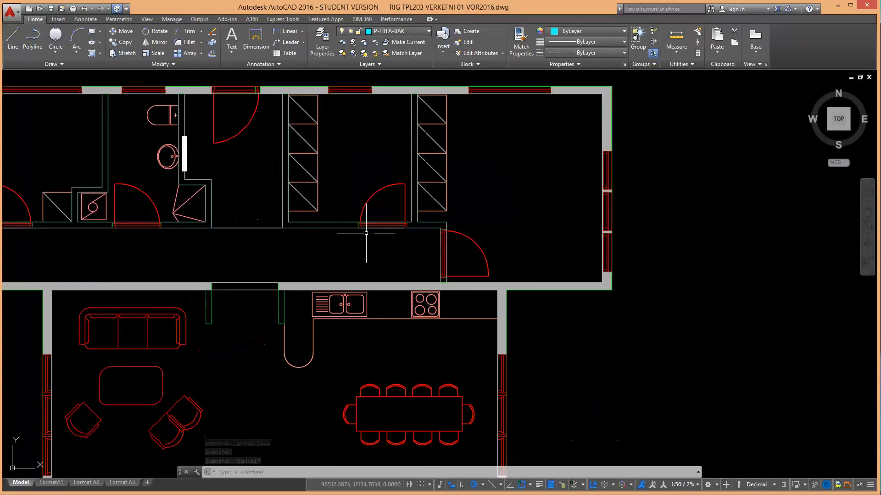
pyautogui.scroll(-3, 319, 248)
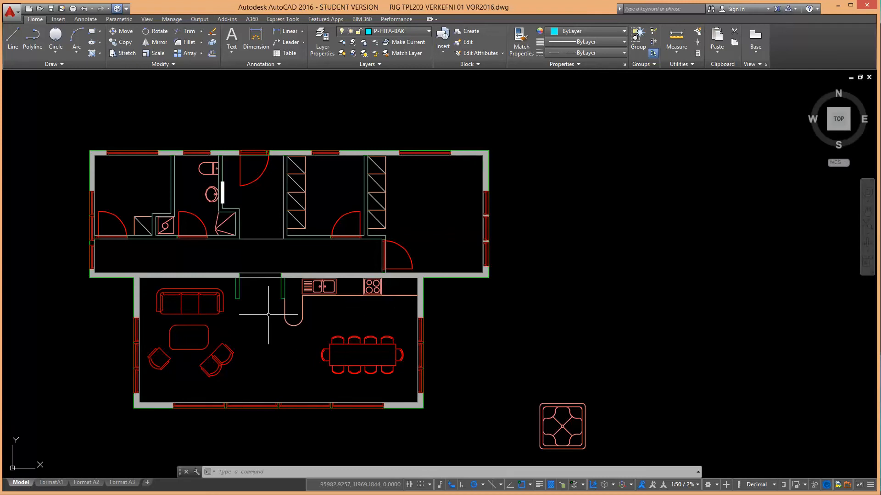
pyautogui.scroll(2, 455, 180)
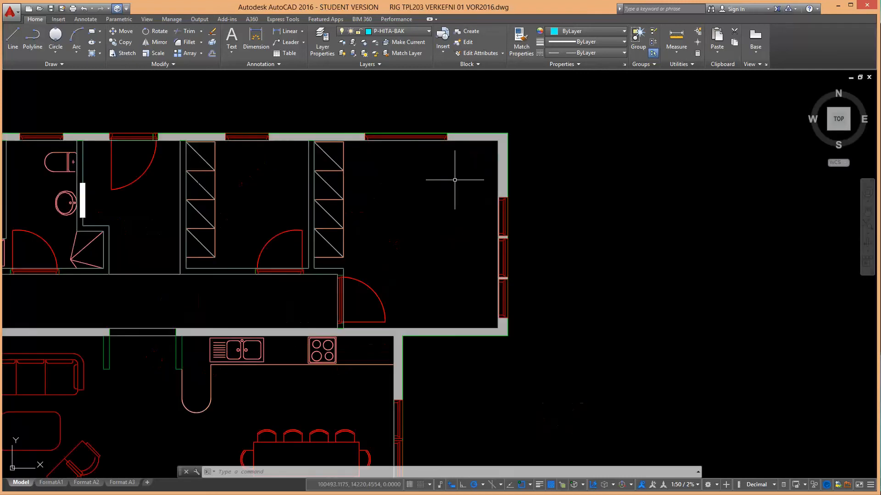
pyautogui.click(414, 32)
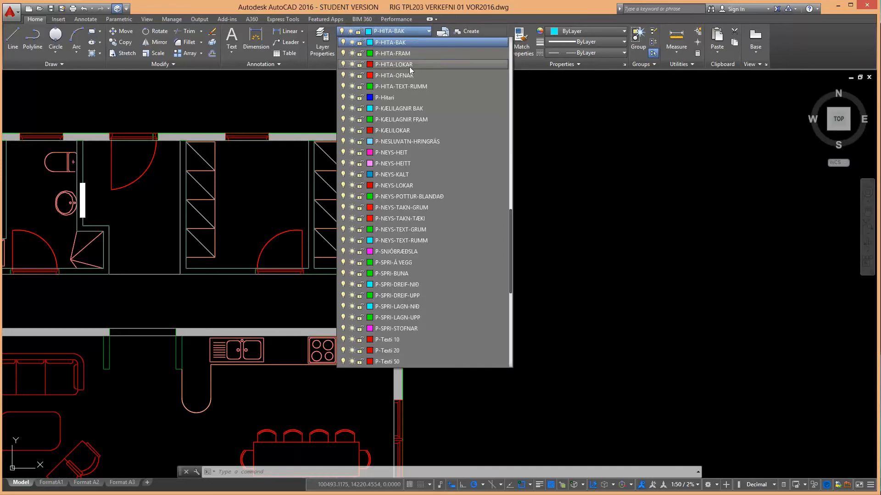
pyautogui.scroll(1, 409, 67)
pyautogui.click(401, 87)
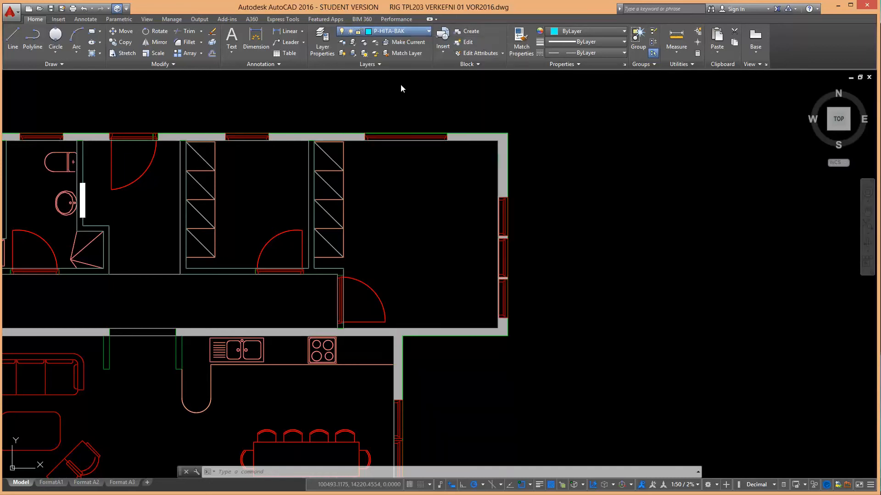
# Step: Draw a straight polyline along the wardrobe front in the easternmost room, starting 100 from the wardrobe's upper corner and running down its length
pyautogui.click(33, 39)
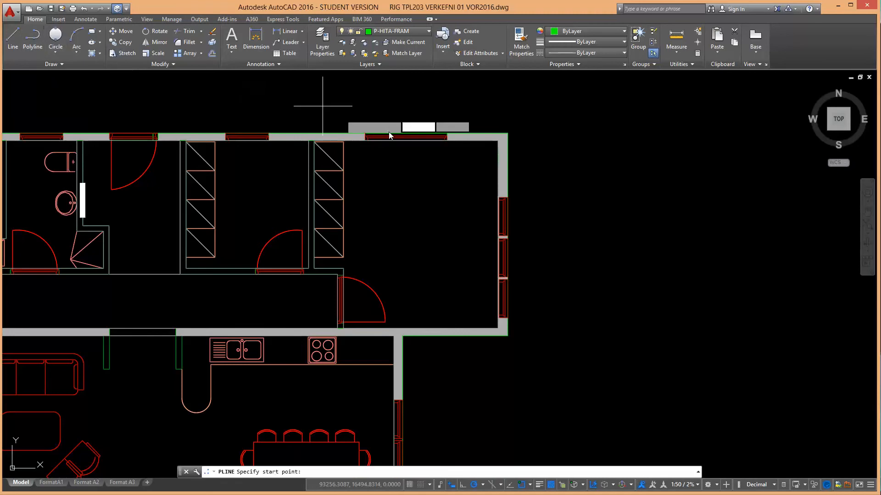
pyautogui.scroll(8, 323, 106)
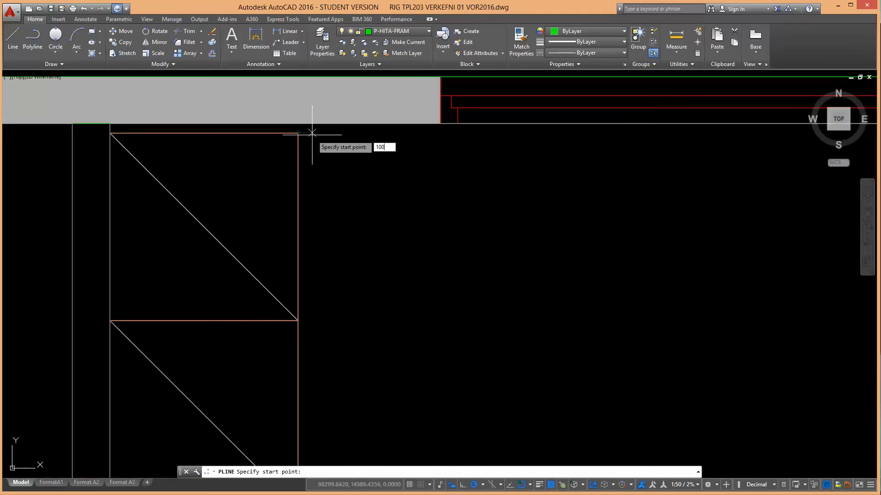
pyautogui.write('100')
pyautogui.press('Return')
pyautogui.scroll(-6, 322, 206)
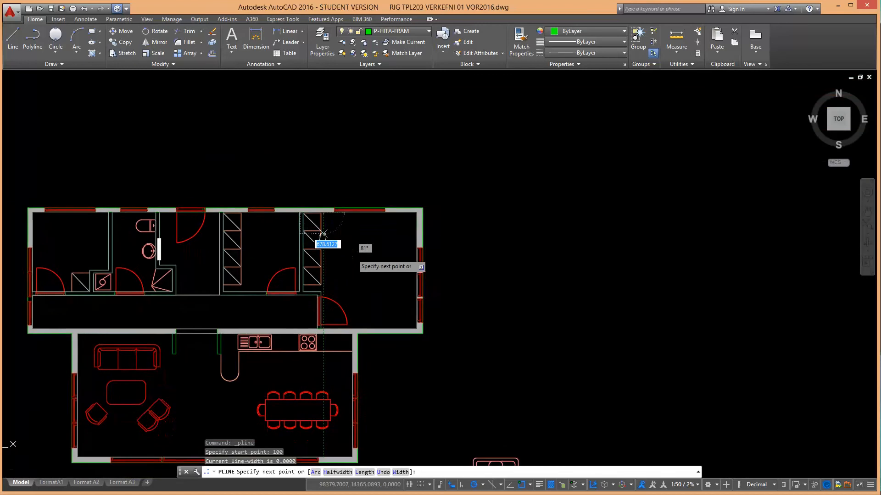
pyautogui.scroll(6, 323, 236)
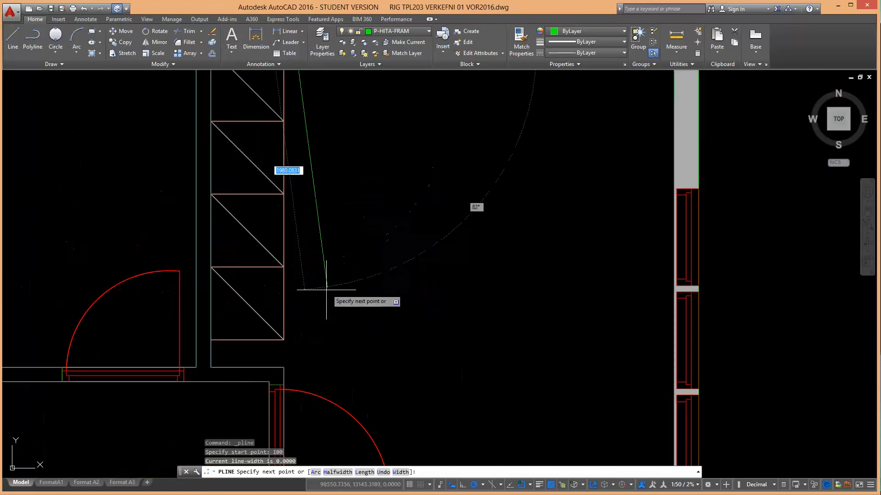
pyautogui.click(295, 311)
pyautogui.press('Escape')
pyautogui.scroll(-5, 360, 291)
pyautogui.scroll(5, 547, 168)
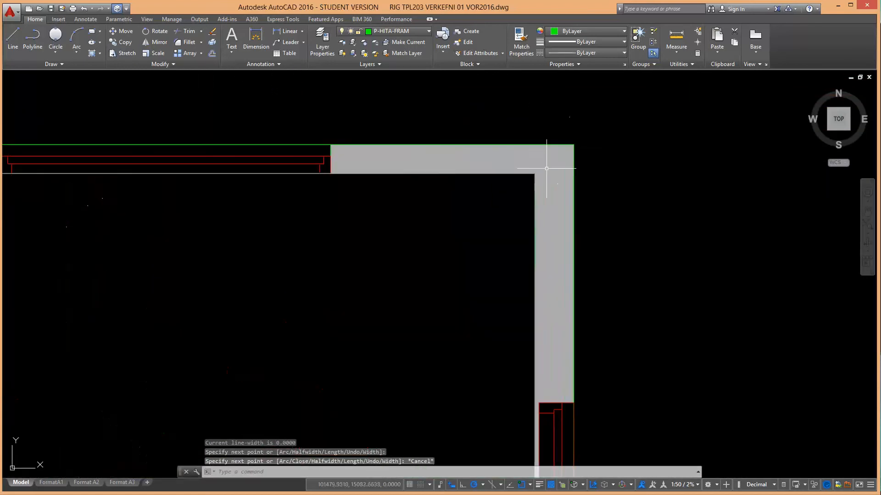
pyautogui.write('pl')
pyautogui.press('Return')
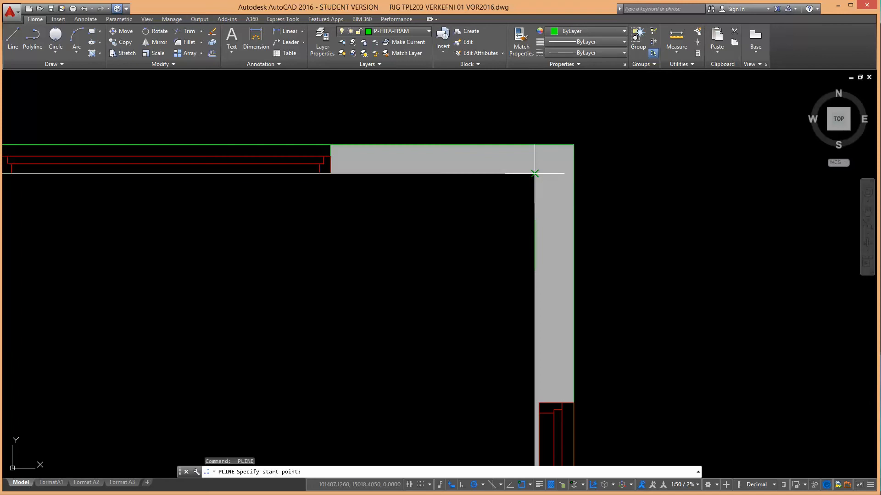
pyautogui.write('100')
pyautogui.press('Return')
pyautogui.press('Escape')
# Step: Draw a straight polyline along the north wall of the easternmost room, starting 100 below the inner northeast corner and ending near the wardrobe line
pyautogui.press('Return')
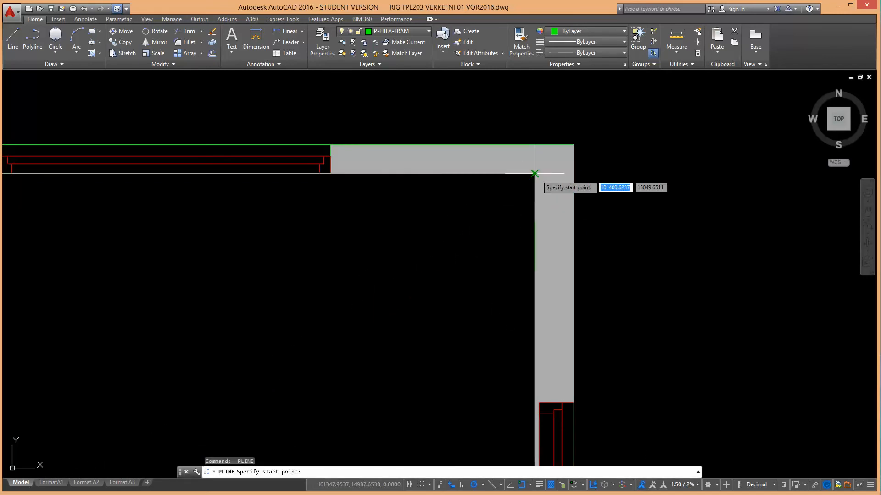
pyautogui.scroll(2, 535, 184)
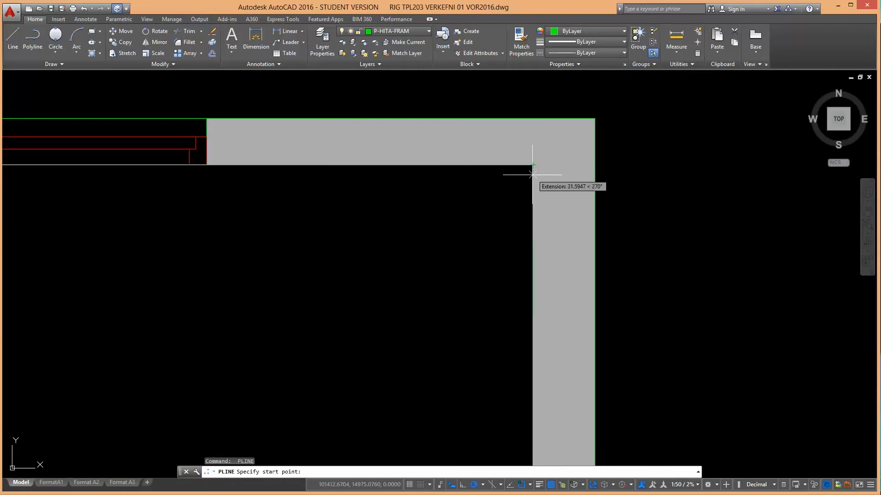
pyautogui.write('100')
pyautogui.press('Return')
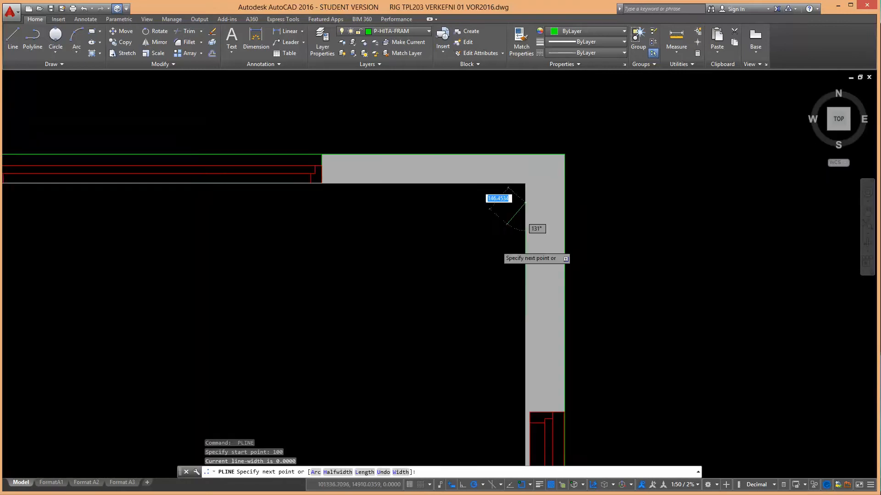
pyautogui.scroll(-3, 504, 231)
pyautogui.press('Escape')
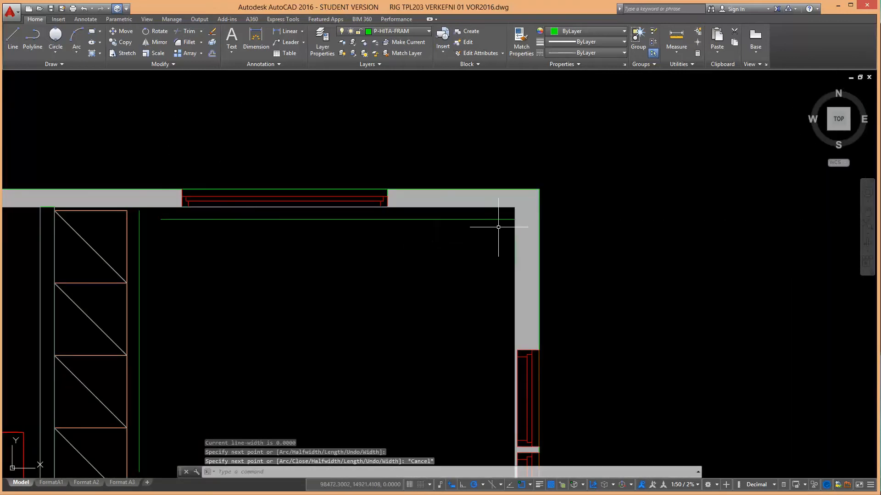
# Step: Draw a straight polyline along the east wall, starting 100 in from the north line's wall end and running down to the south wall
pyautogui.press('Return')
pyautogui.scroll(4, 517, 230)
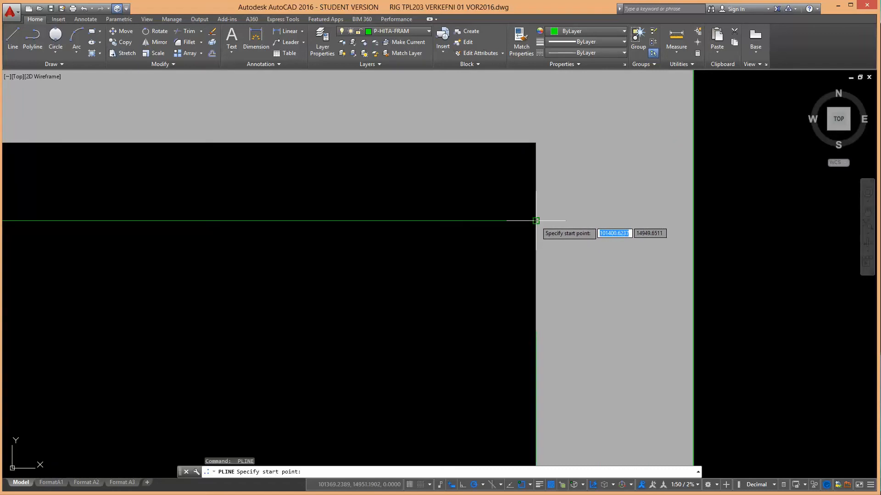
pyautogui.write('100')
pyautogui.press('Return')
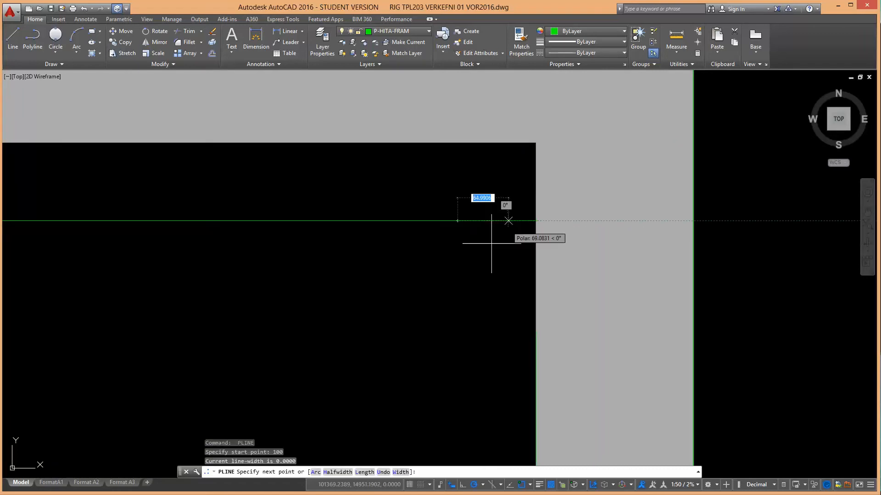
pyautogui.scroll(5, 472, 231)
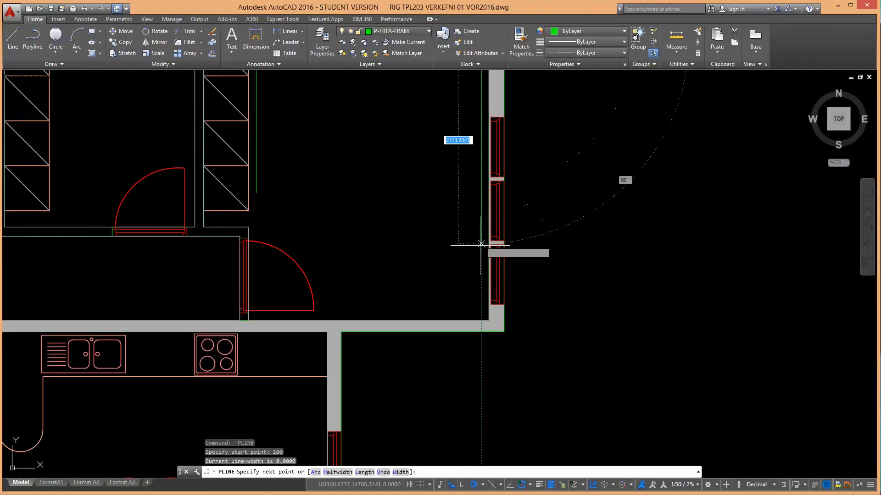
pyautogui.click(482, 316)
pyautogui.scroll(4, 482, 317)
pyautogui.press('Return')
# Step: Draw a straight polyline along the south wall, starting 100 above the east line's lower end and stopping just short of the door swing
pyautogui.press('Return')
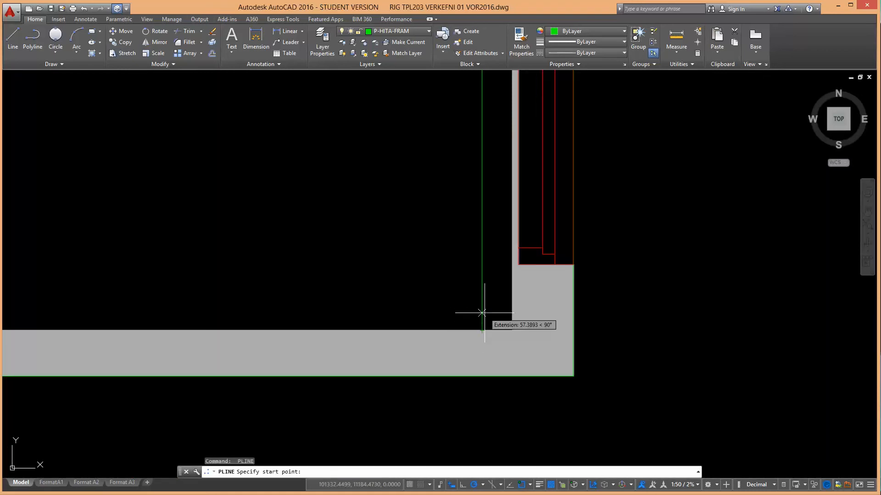
pyautogui.write('100')
pyautogui.press('Return')
pyautogui.scroll(-2, 461, 312)
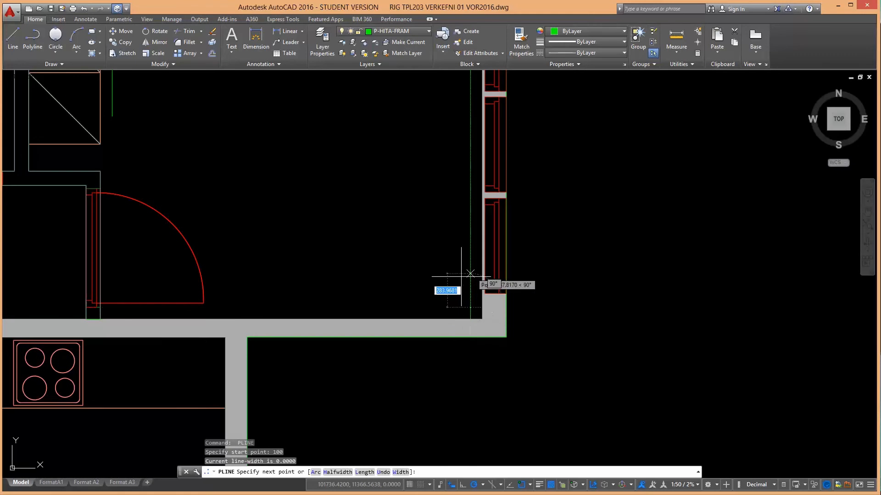
pyautogui.scroll(-2, 225, 310)
pyautogui.moveTo(224, 310)
pyautogui.mouseDown(button='middle')
pyautogui.moveTo(356, 333)
pyautogui.moveTo(362, 299)
pyautogui.mouseUp(button='middle')
pyautogui.press('Escape')
pyautogui.scroll(-2, 356, 331)
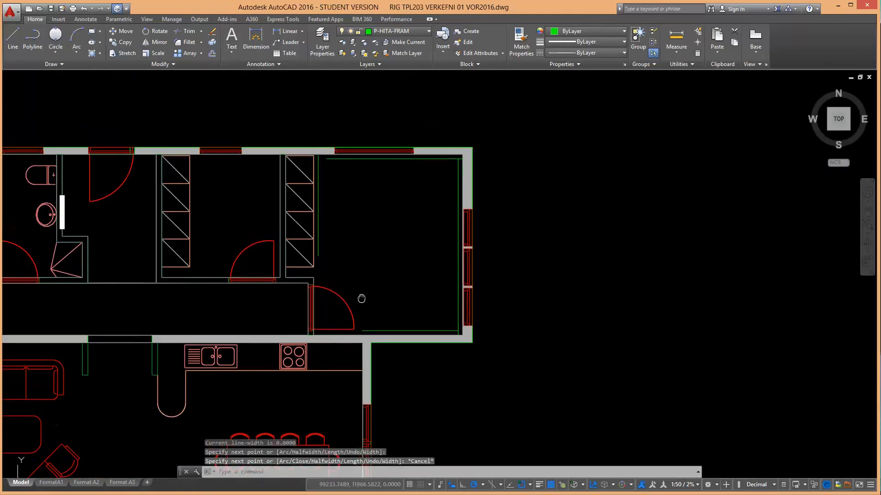
# Step: Offset the wardrobe-side, north, east and south lines by 200 towards the inside of the room
pyautogui.scroll(2, 330, 194)
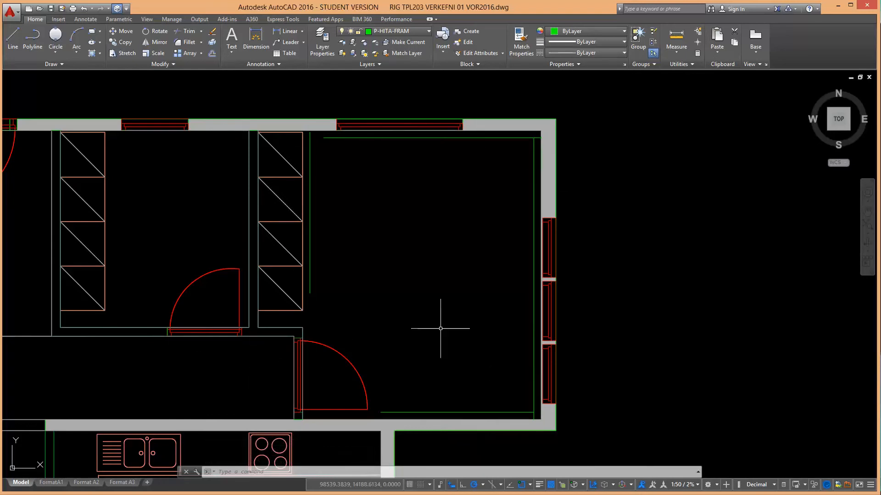
pyautogui.click(212, 54)
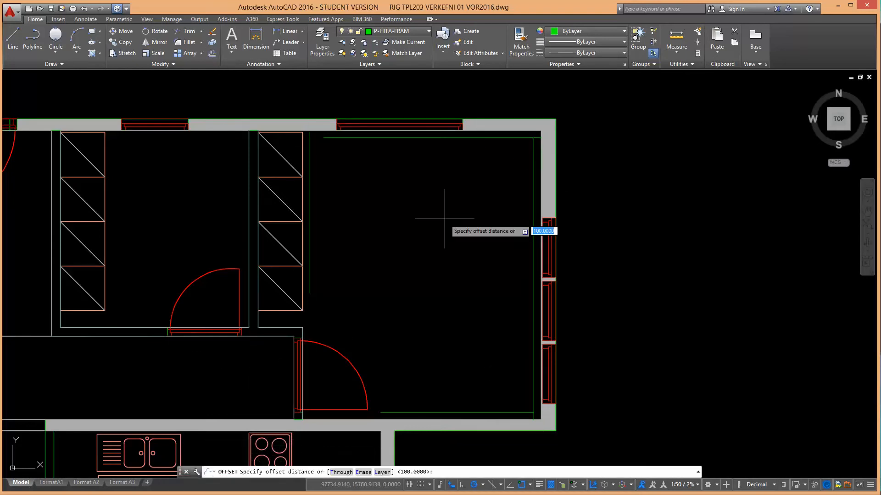
pyautogui.write('200')
pyautogui.press('Return')
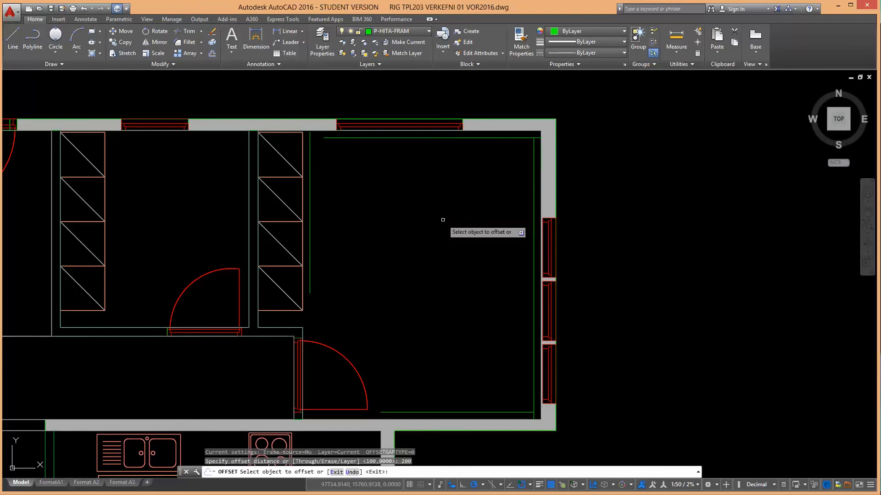
pyautogui.click(312, 215)
pyautogui.click(336, 218)
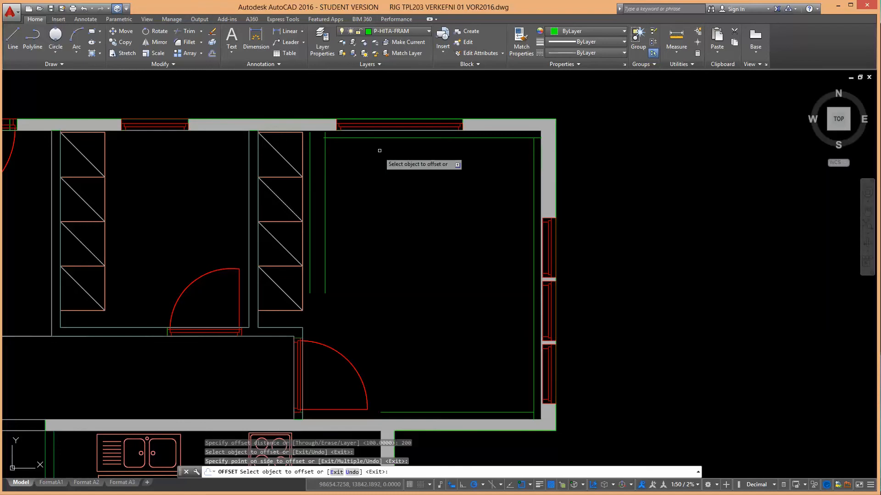
pyautogui.click(382, 138)
pyautogui.click(384, 157)
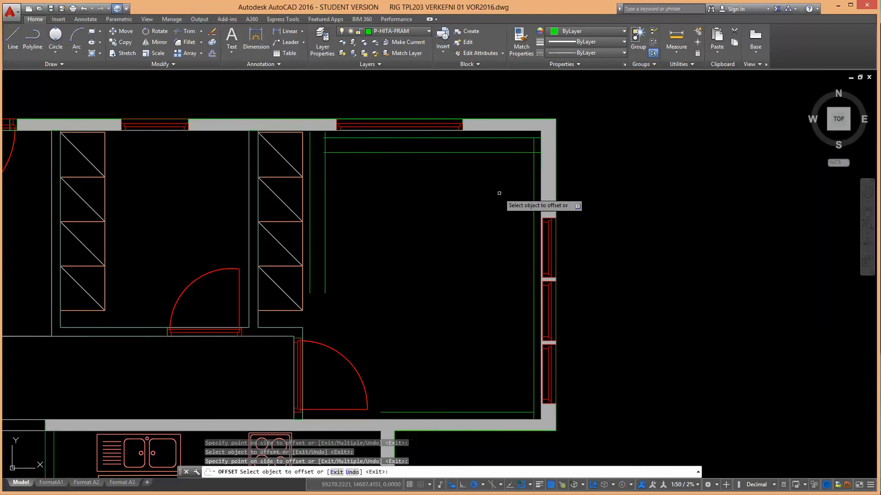
pyautogui.click(533, 211)
pyautogui.click(514, 219)
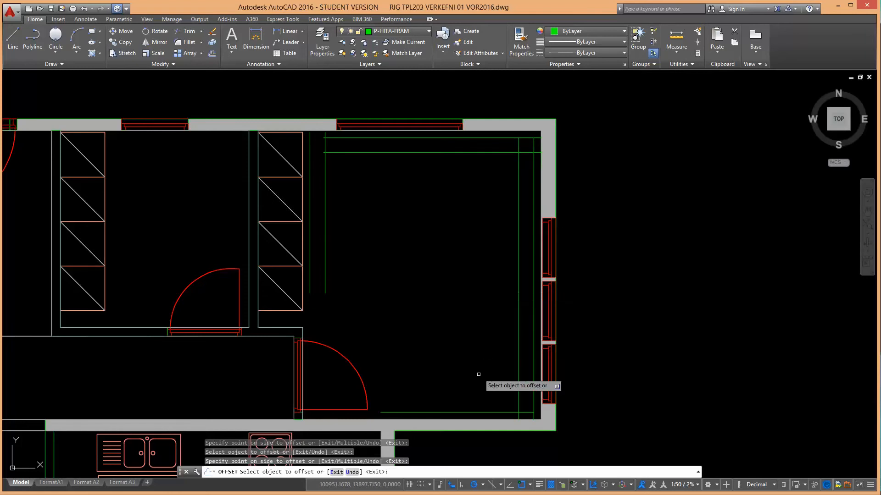
pyautogui.click(475, 413)
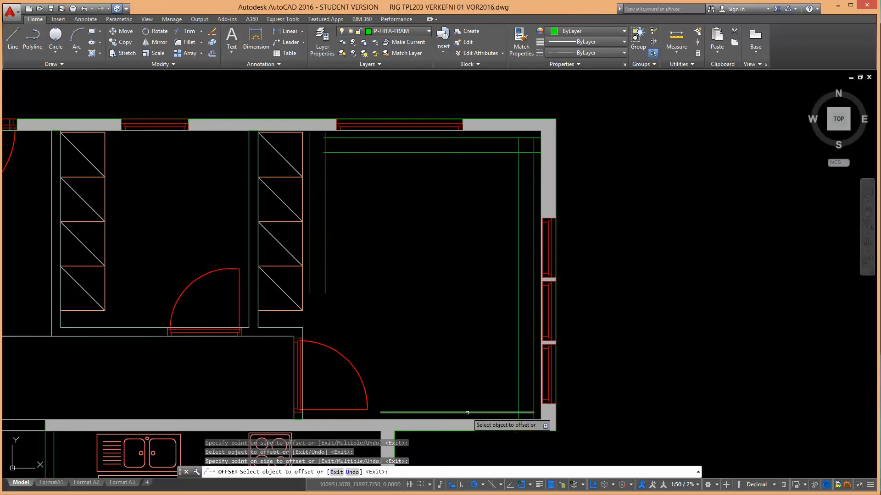
pyautogui.click(463, 385)
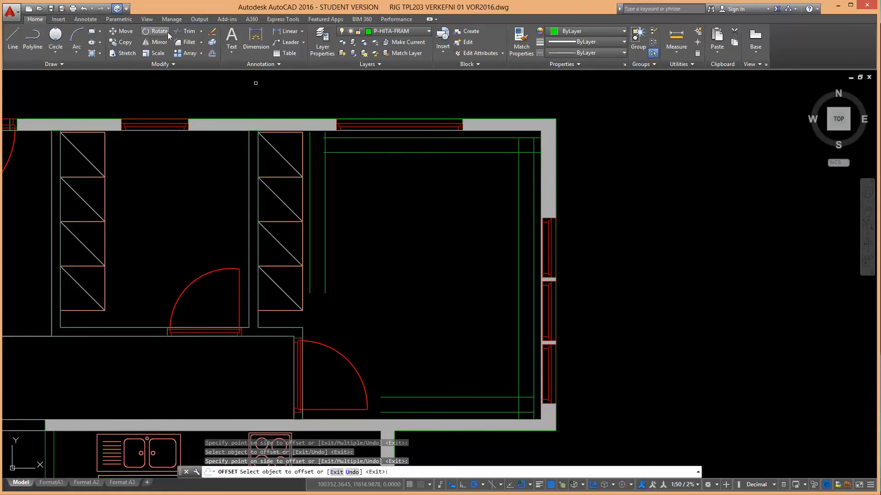
# Step: Set the fillet radius to 100 and round the outer northwest corner between the wardrobe-side line and the north line
pyautogui.click(188, 43)
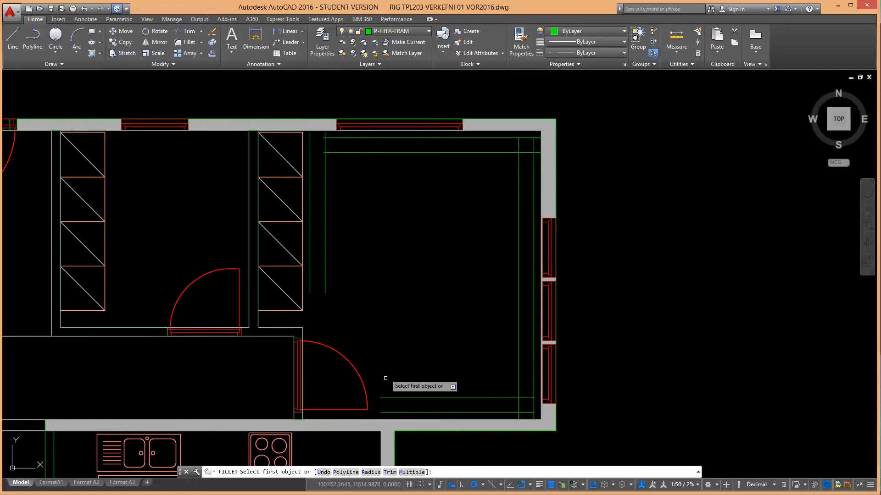
pyautogui.click(371, 472)
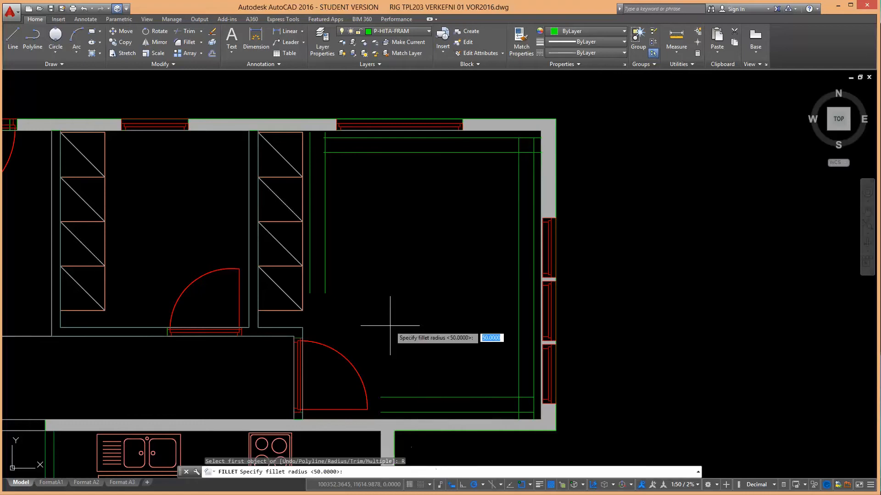
pyautogui.write('100')
pyautogui.press('Return')
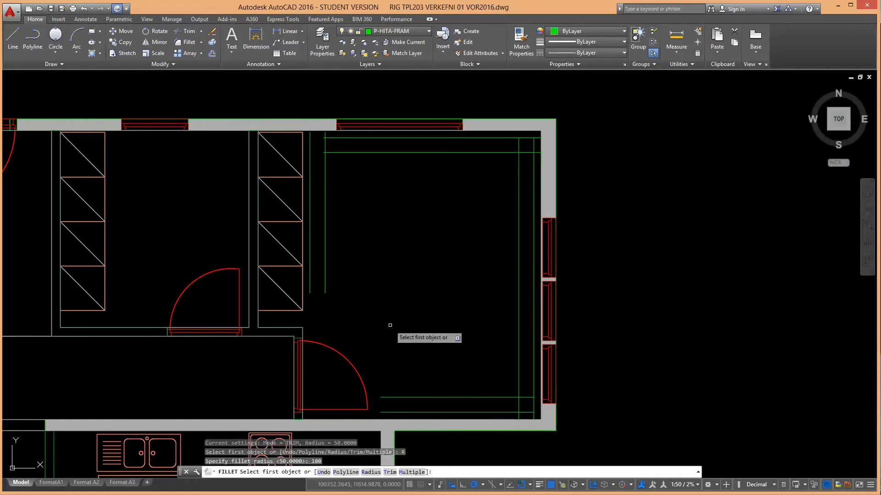
pyautogui.click(309, 229)
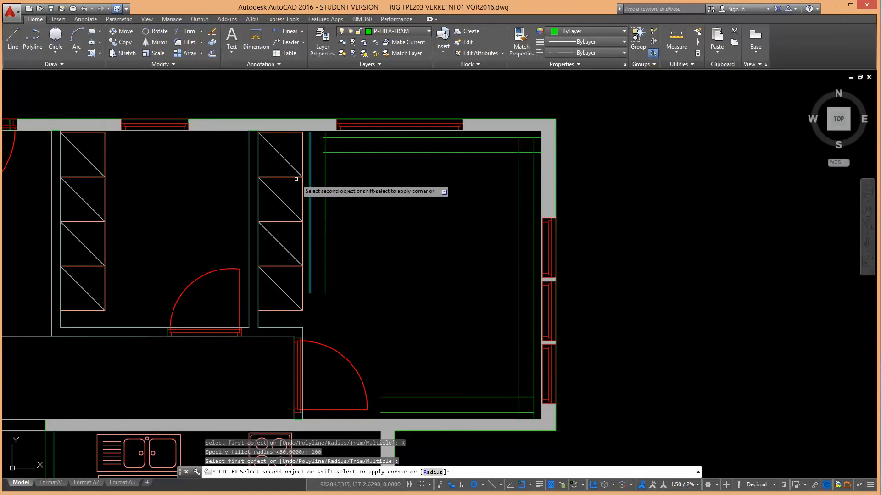
pyautogui.click(335, 139)
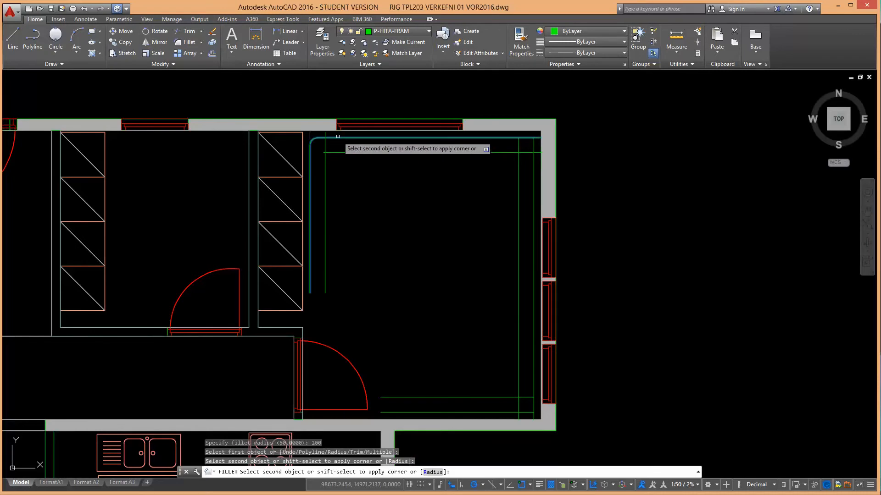
pyautogui.click(336, 138)
# Step: Fillet the outer loop's northeast and southeast corners with the radius of 100
pyautogui.press('Return')
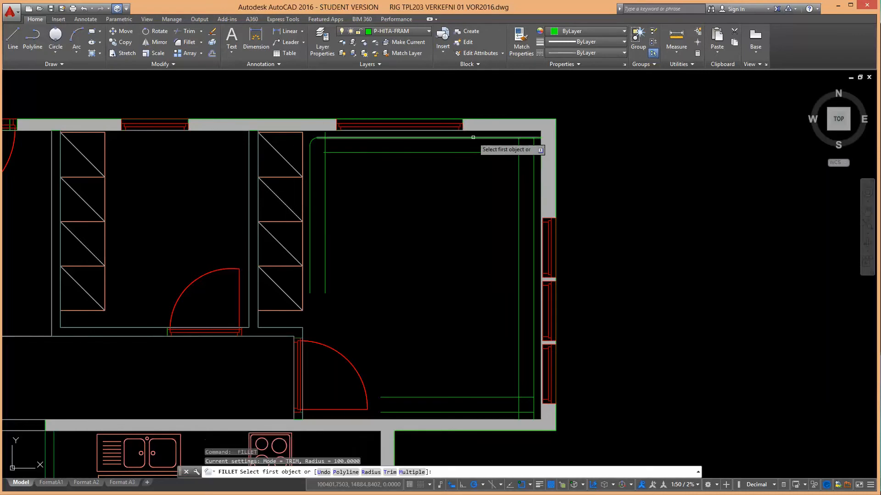
pyautogui.click(411, 137)
pyautogui.click(533, 159)
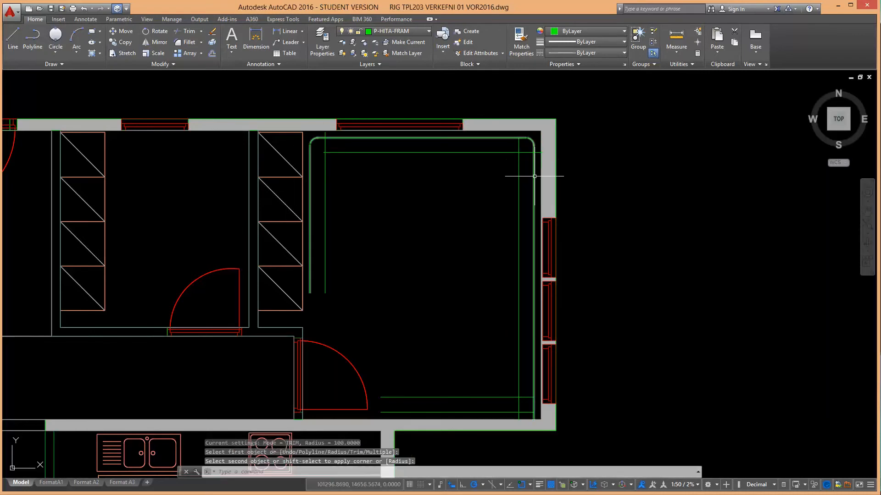
pyautogui.press('Return')
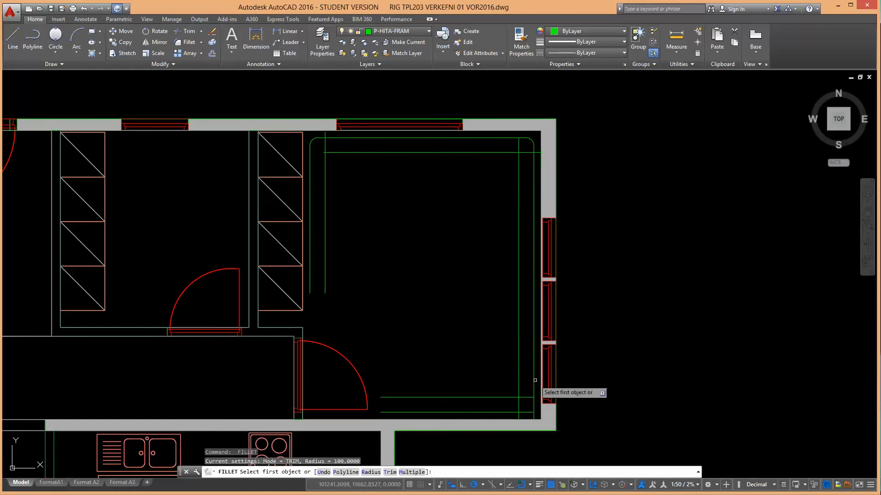
pyautogui.click(532, 381)
pyautogui.click(523, 413)
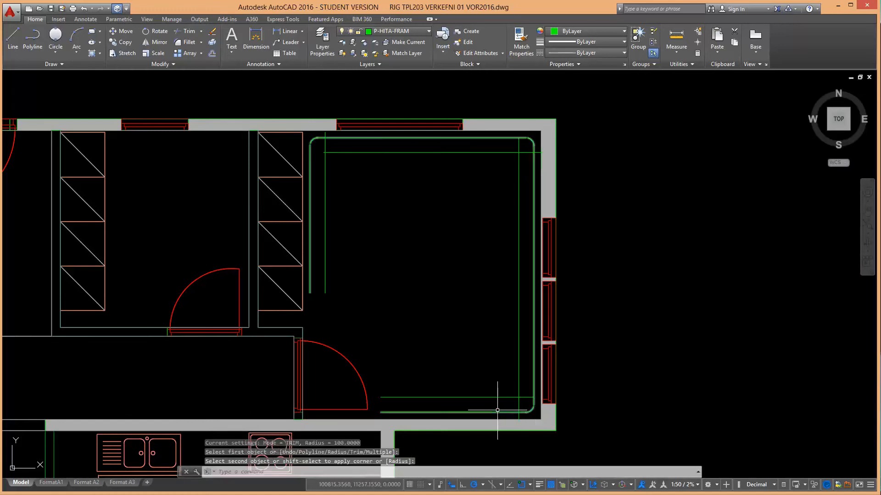
# Step: Fillet the inner wardrobe-side line to the outer south line and to the inner north line so the loop spirals inward
pyautogui.press('Return')
pyautogui.click(409, 413)
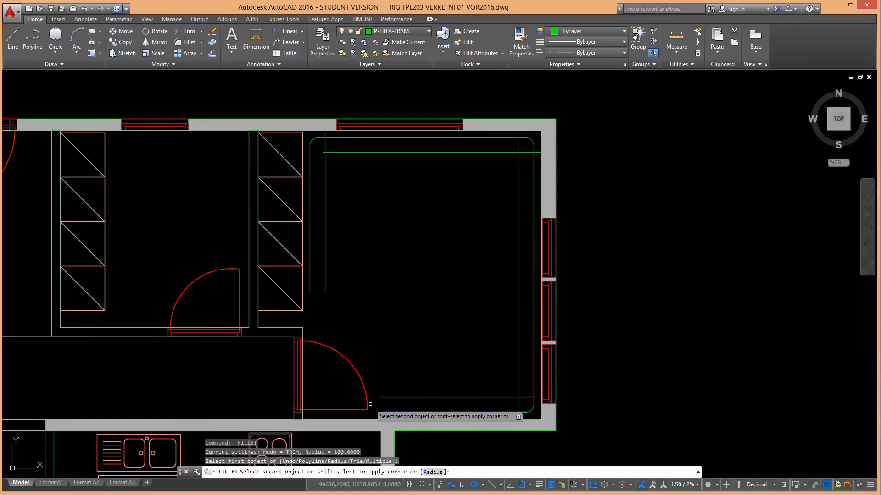
pyautogui.click(324, 287)
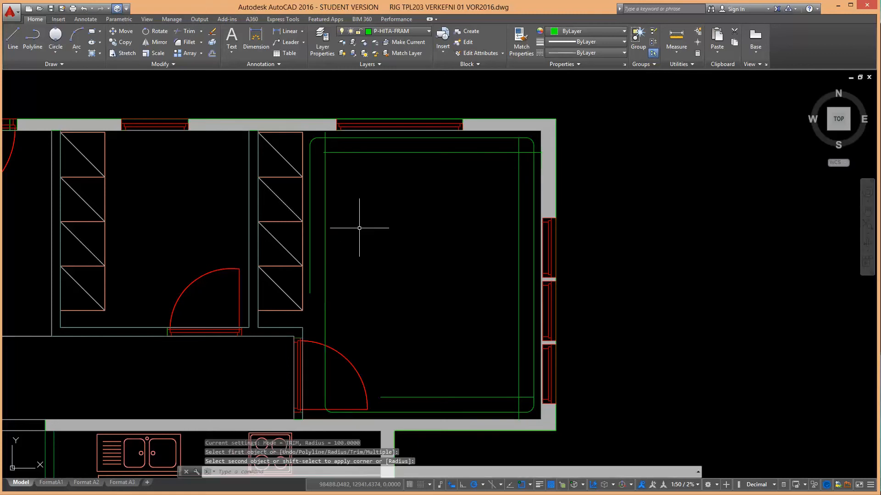
pyautogui.press('Return')
pyautogui.click(325, 190)
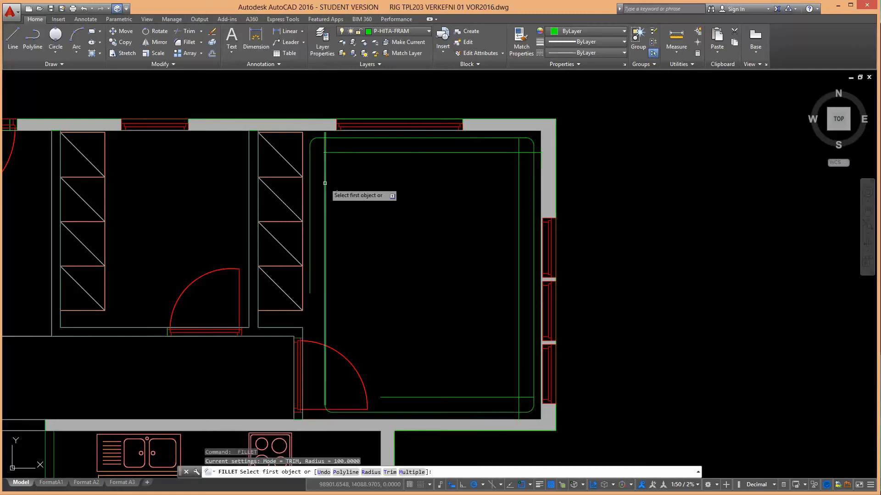
pyautogui.click(340, 153)
# Step: Fillet the inner loop's northeast and southeast corners, joining the inner north, east and south lines
pyautogui.press('Return')
pyautogui.click(457, 153)
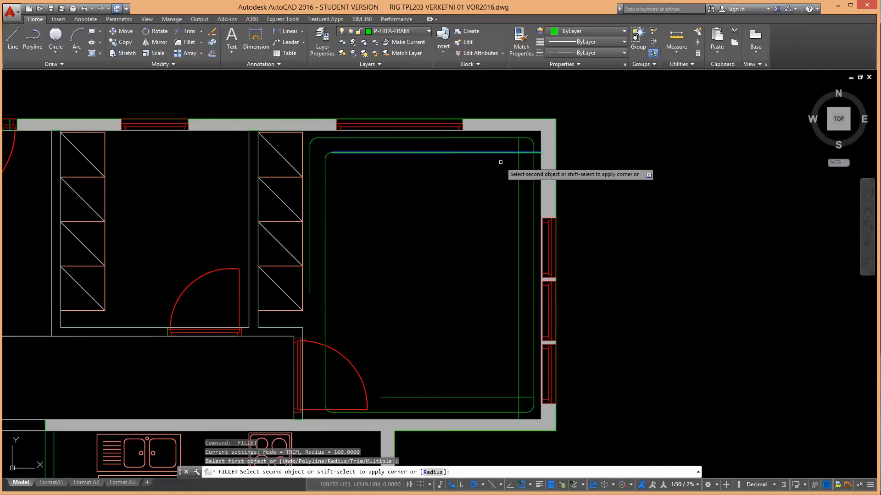
pyautogui.click(518, 175)
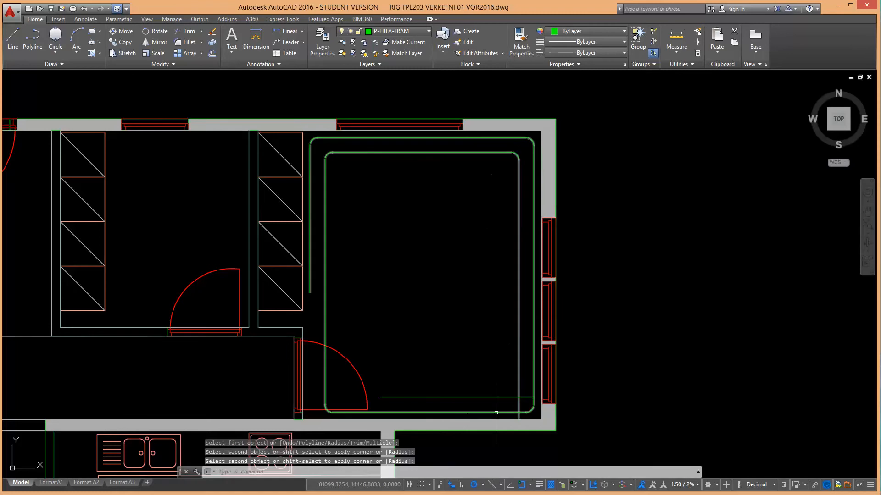
pyautogui.press('Return')
pyautogui.click(509, 397)
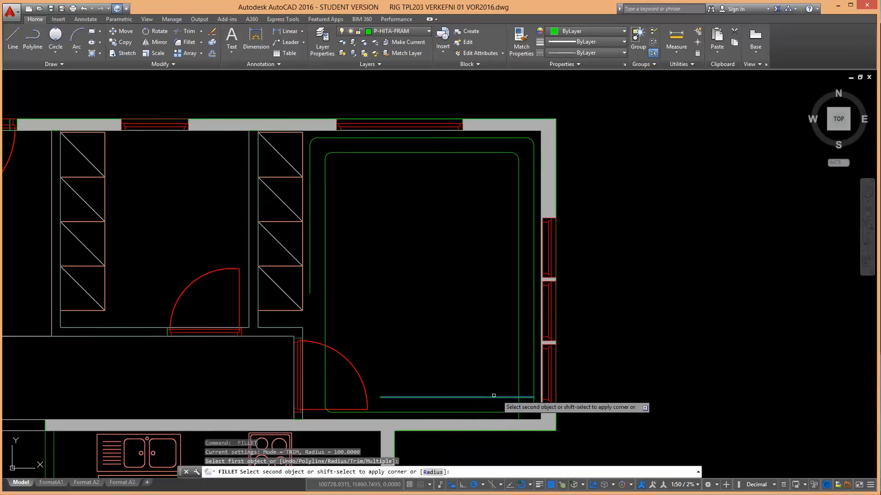
pyautogui.click(521, 384)
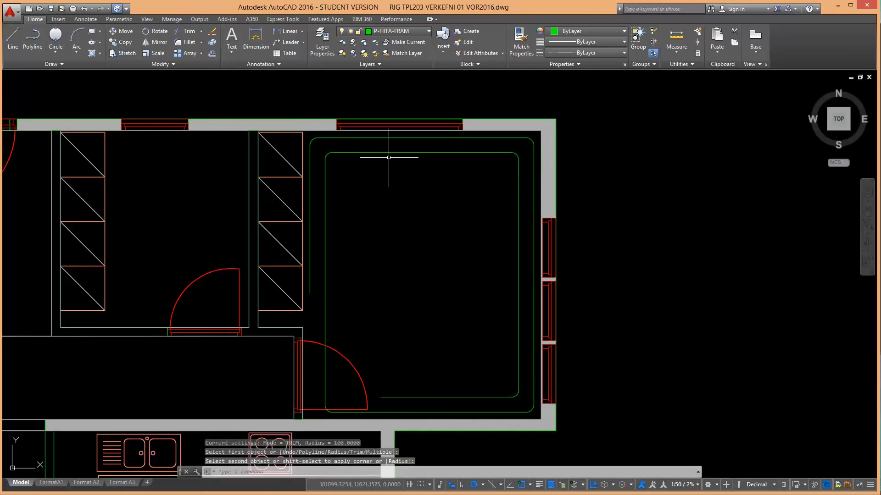
# Step: Offset the inner green supply loop inward by 200, repeating on each new loop until six more nested loops reach the room's centre
pyautogui.click(212, 53)
pyautogui.press('Return')
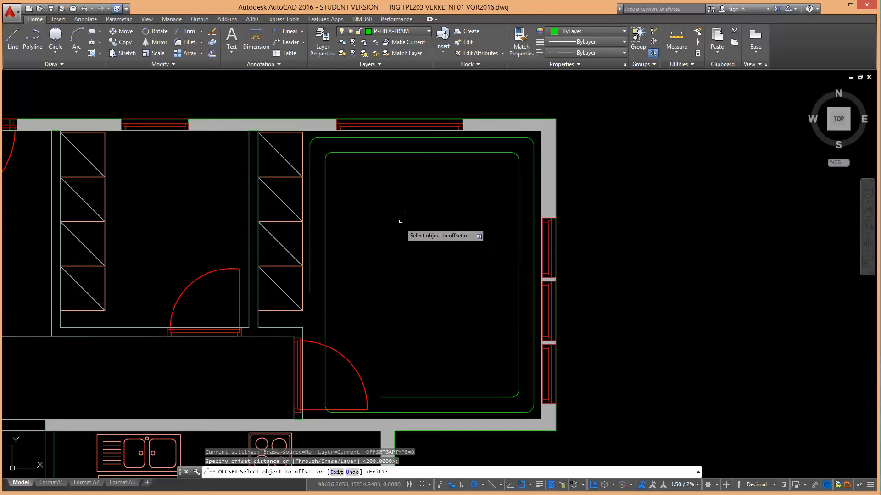
pyautogui.click(397, 151)
pyautogui.click(397, 166)
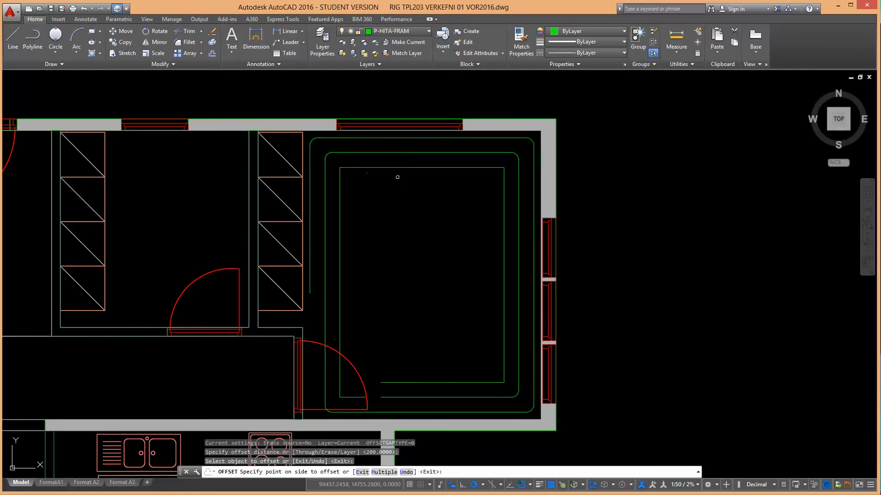
pyautogui.click(402, 168)
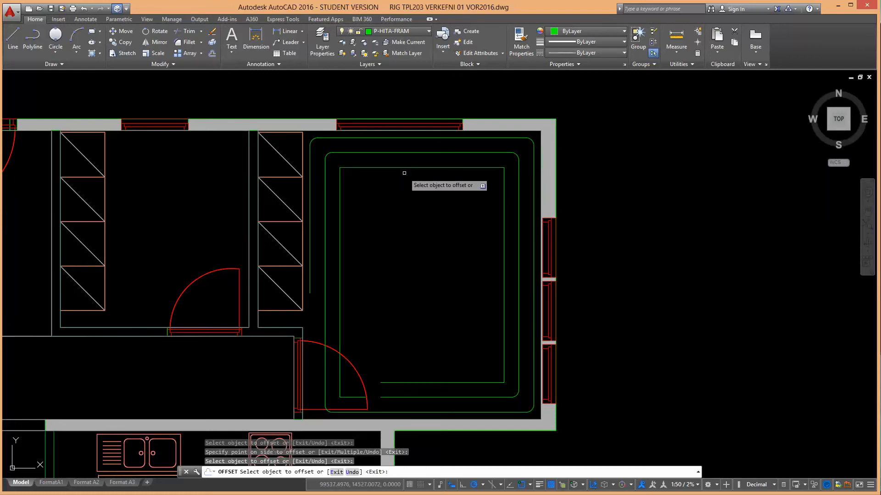
pyautogui.click(402, 169)
pyautogui.click(402, 184)
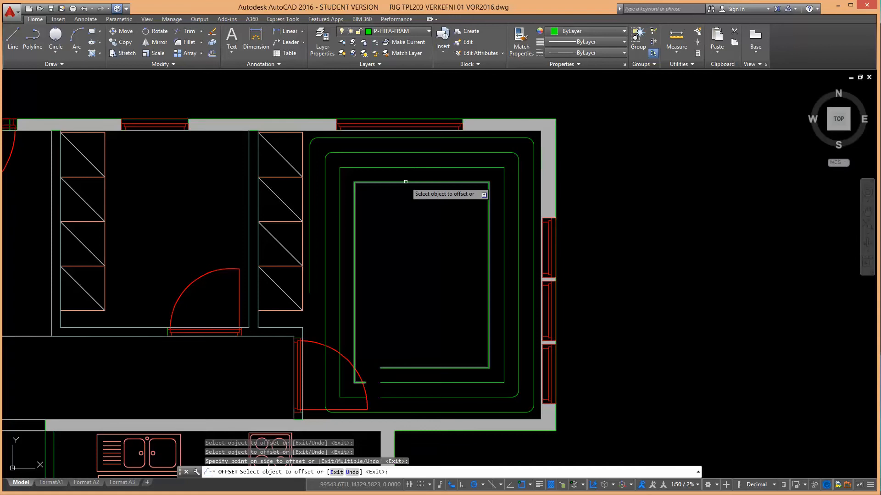
pyautogui.click(409, 196)
pyautogui.click(410, 213)
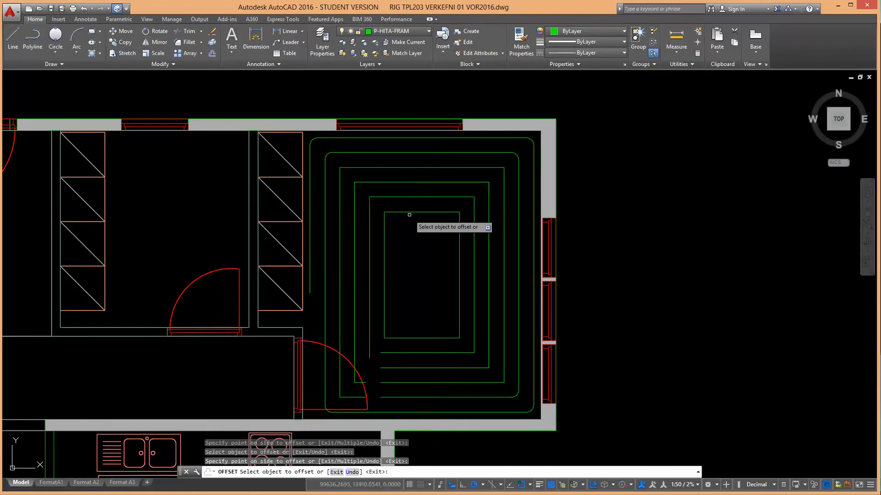
pyautogui.click(385, 215)
pyautogui.click(412, 230)
pyautogui.click(413, 228)
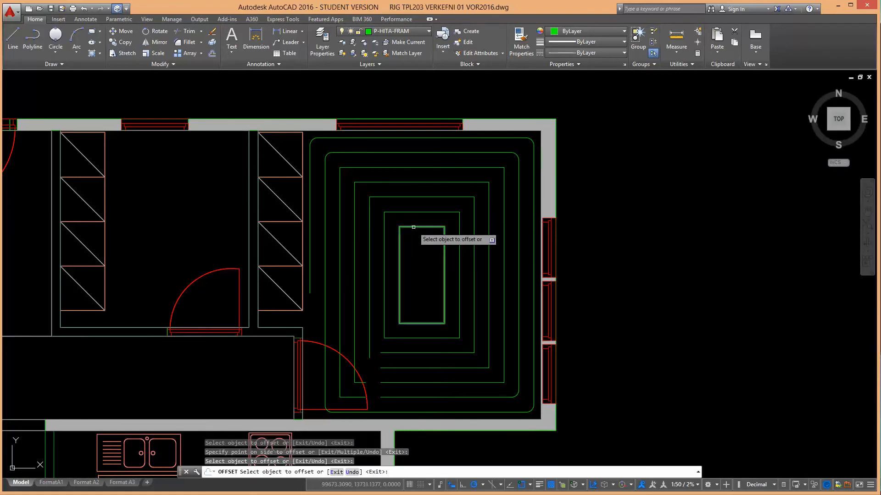
pyautogui.click(414, 245)
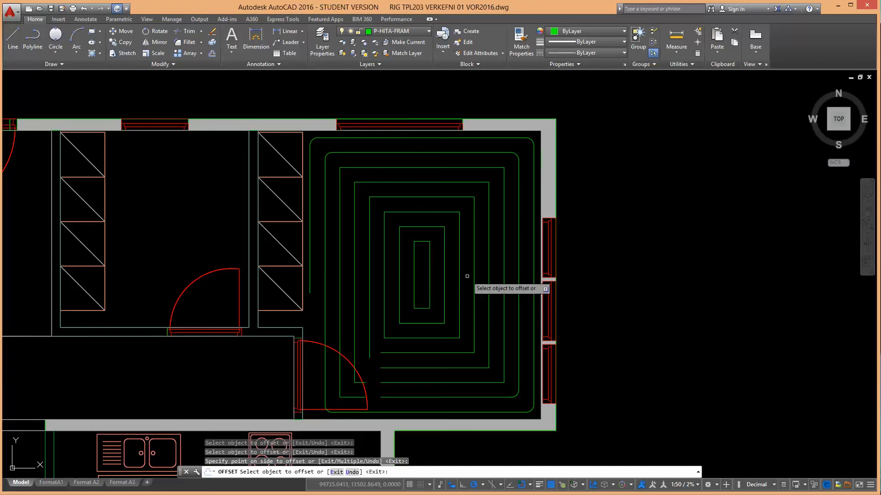
# Step: End the inward offsetting and make P-HITA-BAK the current layer
pyautogui.click(248, 94)
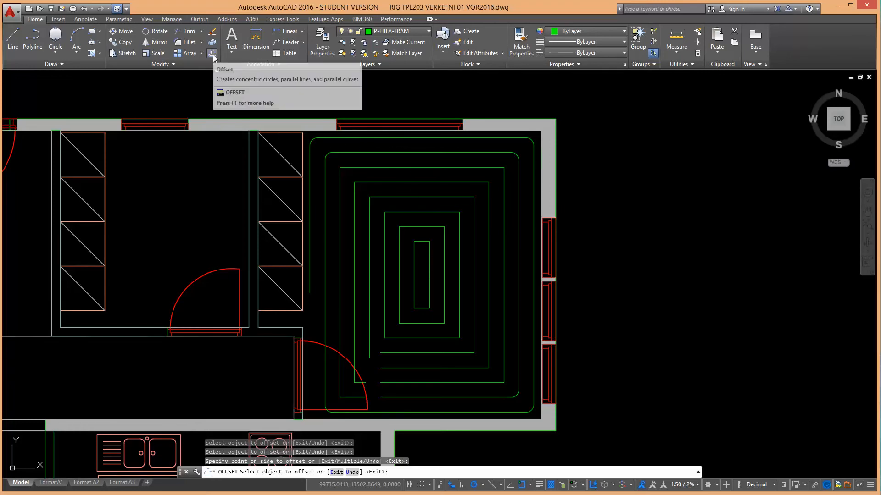
pyautogui.click(407, 33)
pyautogui.scroll(1, 408, 52)
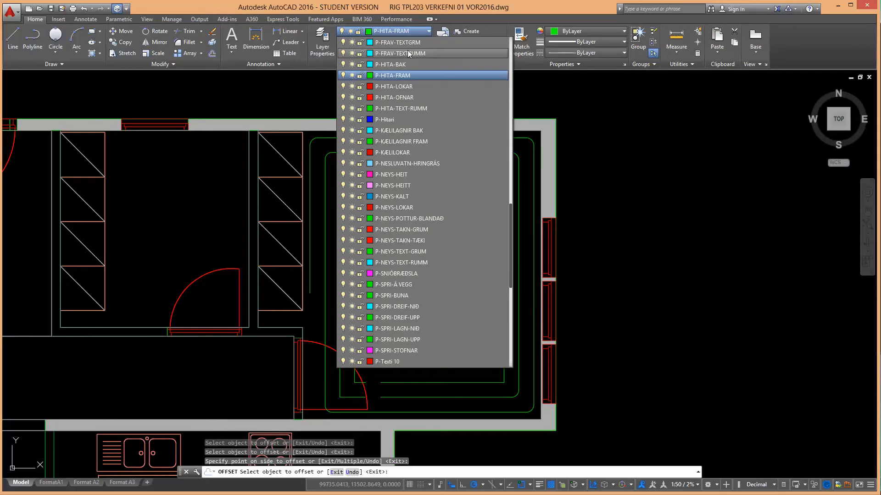
pyautogui.click(409, 64)
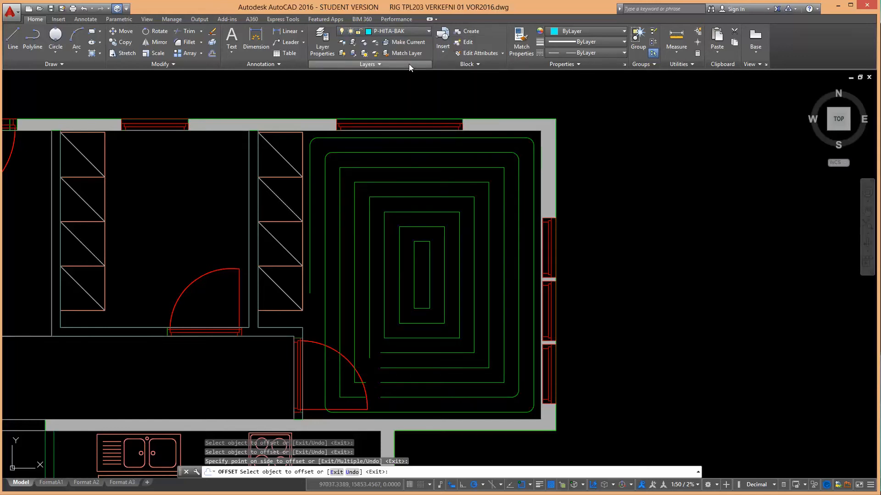
# Step: Set Offset to use the current layer and a distance of 100, and offset the innermost green loop outward
pyautogui.click(213, 54)
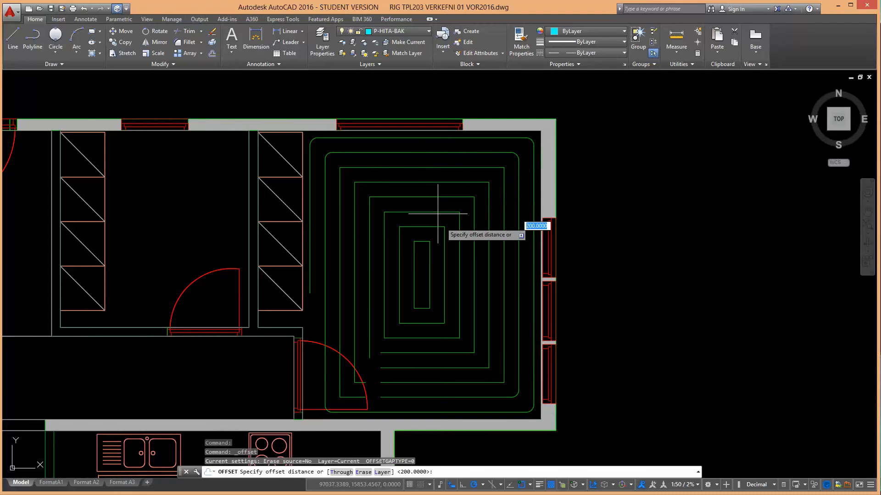
pyautogui.click(382, 472)
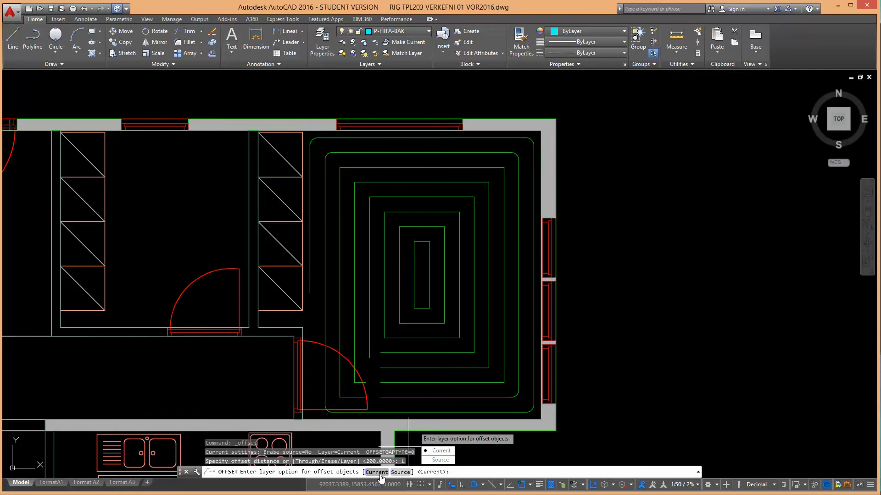
pyautogui.click(377, 473)
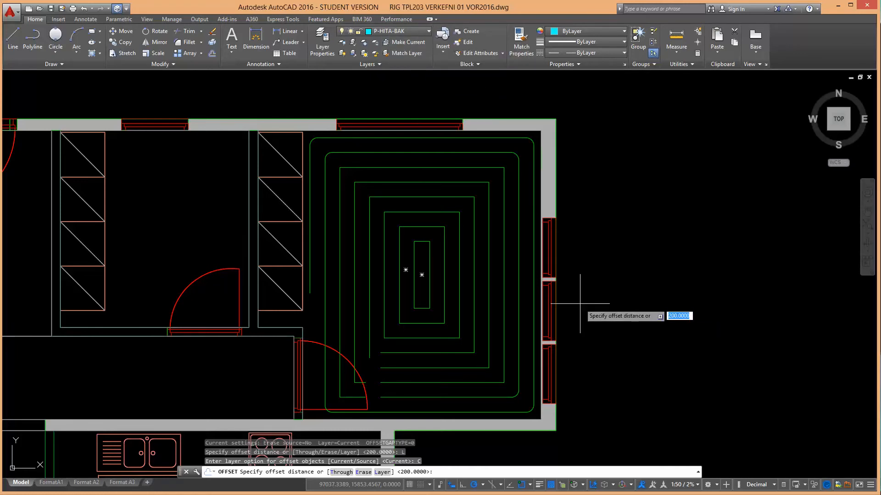
pyautogui.press('Return')
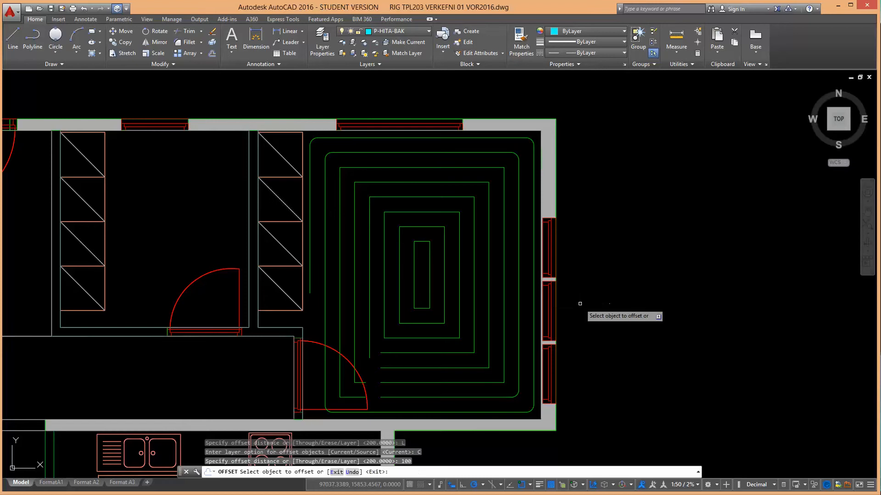
pyautogui.scroll(4, 414, 273)
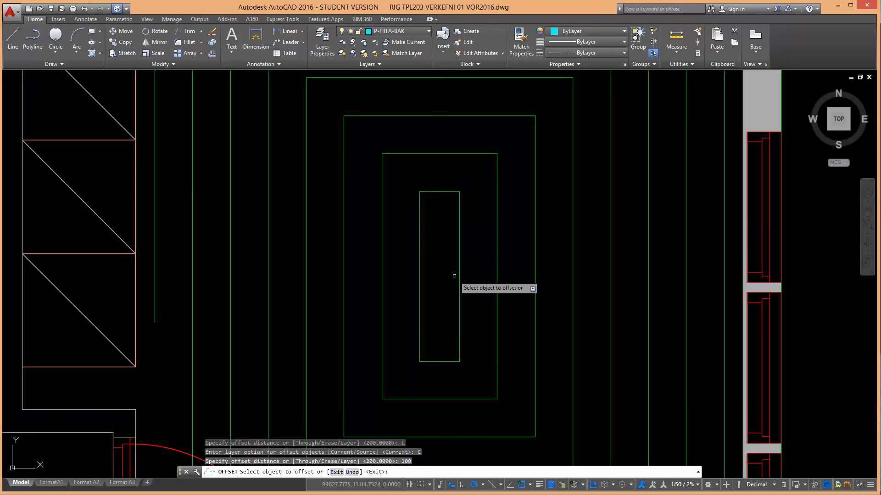
pyautogui.click(459, 279)
pyautogui.click(475, 280)
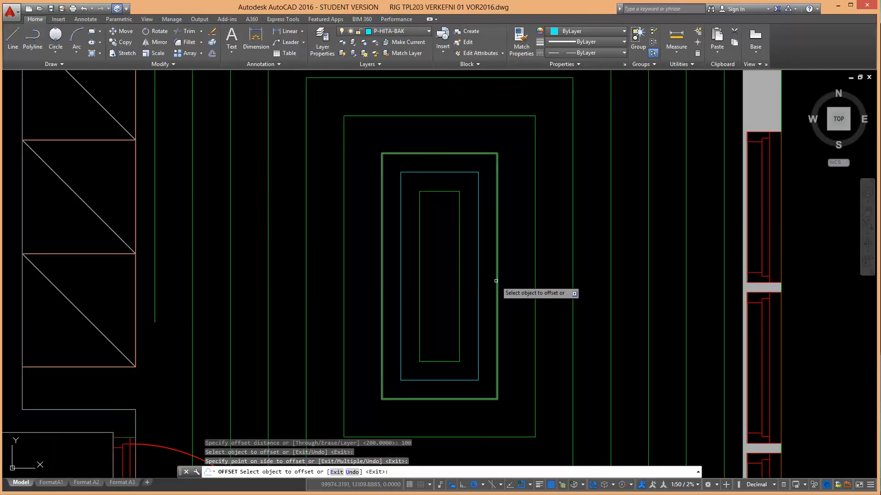
# Step: Offset each remaining green loop outward by 100 on the current layer, working from the centre to the room walls
pyautogui.click(496, 281)
pyautogui.click(515, 281)
pyautogui.click(536, 282)
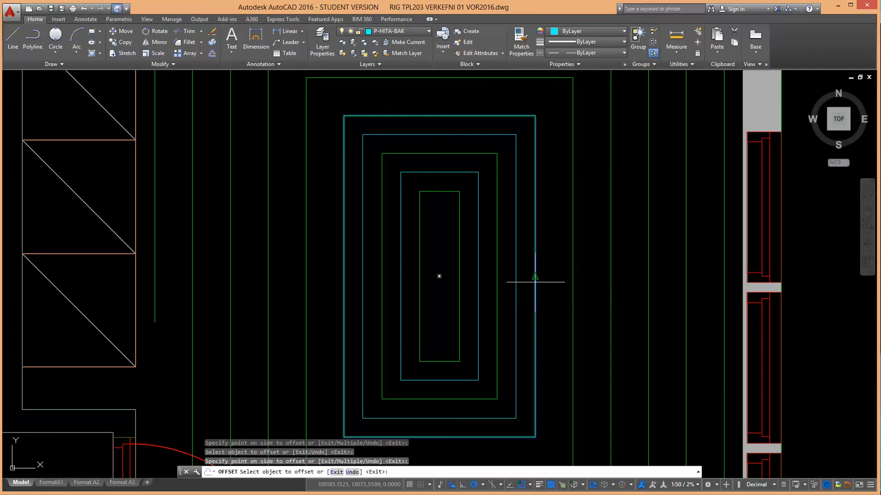
pyautogui.click(546, 282)
pyautogui.click(571, 282)
pyautogui.click(597, 282)
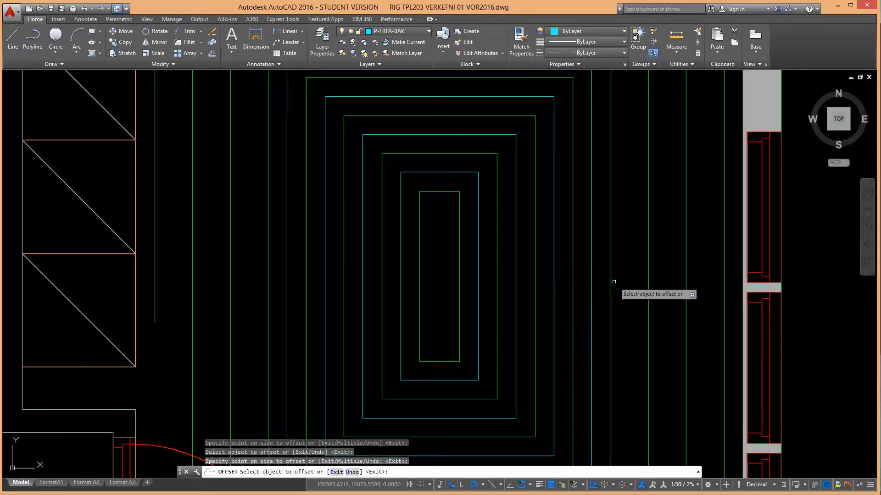
pyautogui.click(610, 282)
pyautogui.click(632, 282)
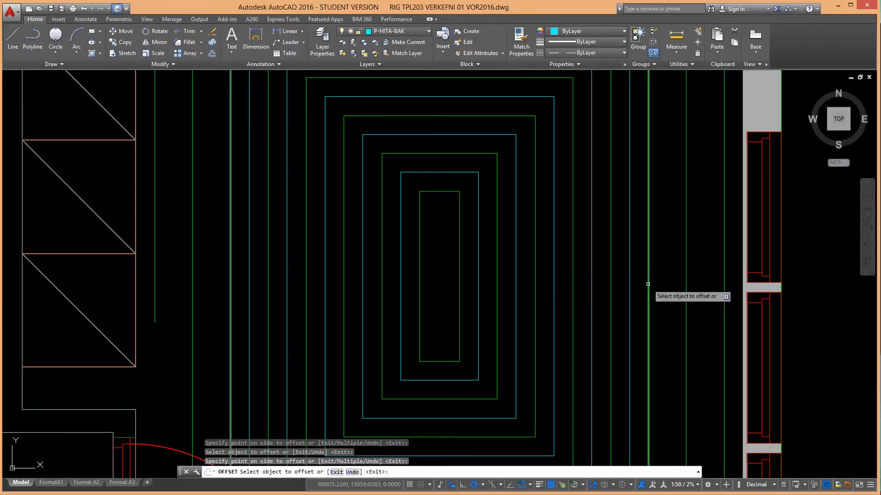
pyautogui.click(648, 285)
pyautogui.click(659, 286)
pyautogui.click(686, 283)
pyautogui.click(697, 285)
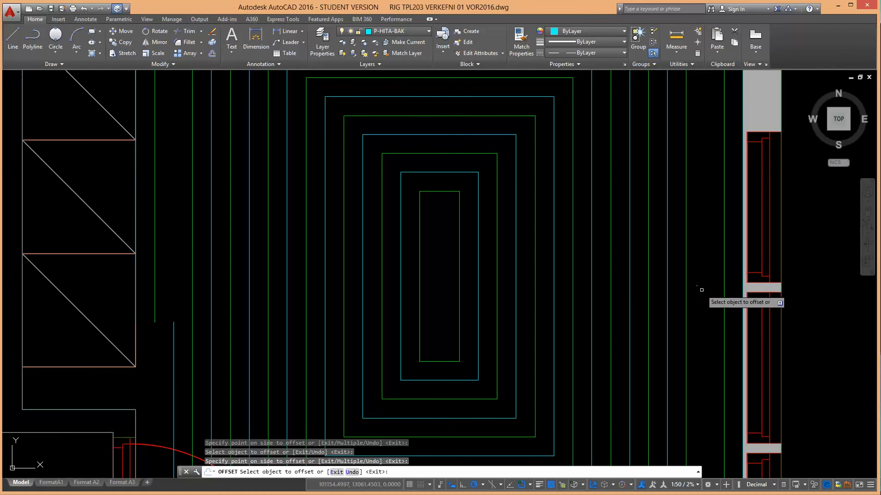
pyautogui.scroll(-4, 703, 289)
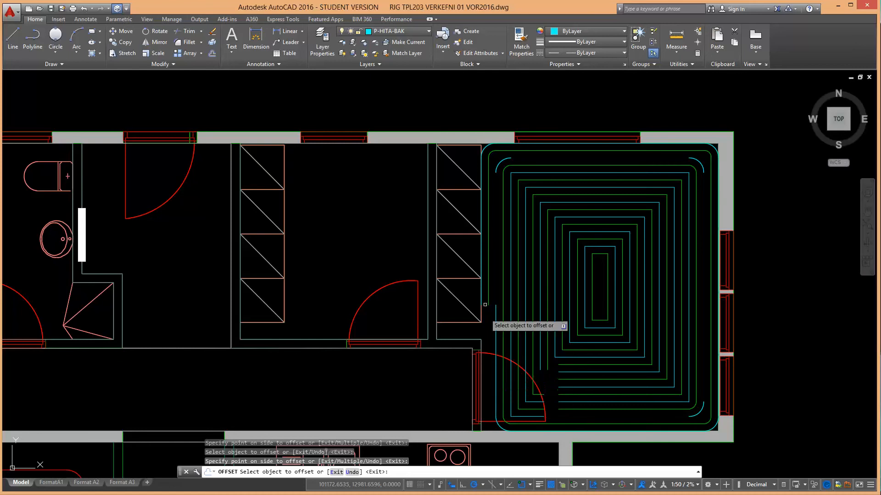
pyautogui.scroll(4, 492, 155)
pyautogui.press('Escape')
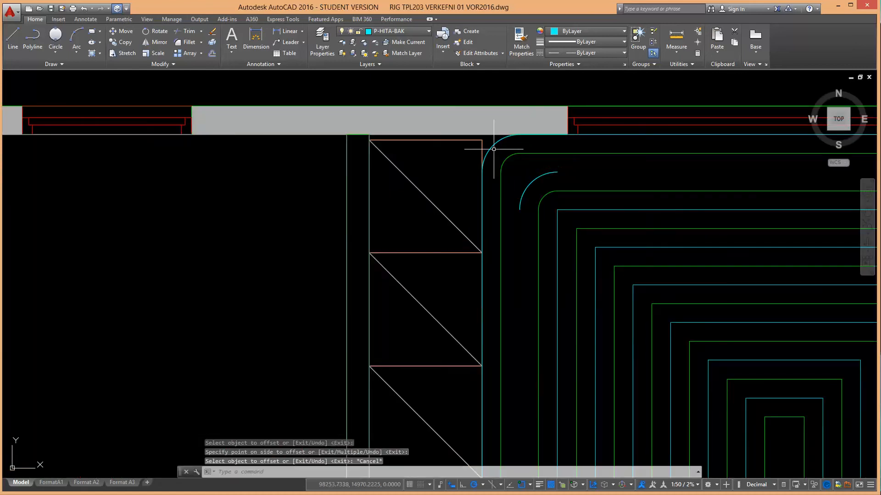
# Step: Try to erase the outermost cyan loop running along the room walls
pyautogui.click(493, 147)
pyautogui.moveTo(494, 146)
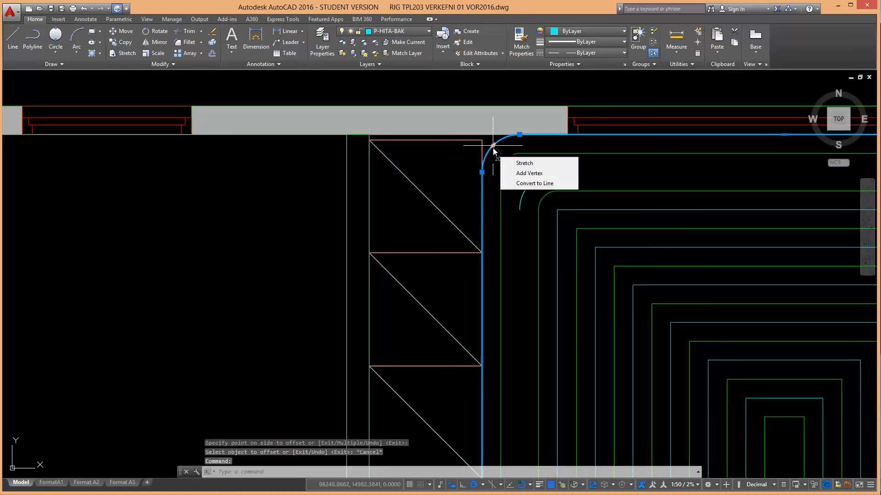
pyautogui.click(621, 167)
pyautogui.scroll(-4, 621, 169)
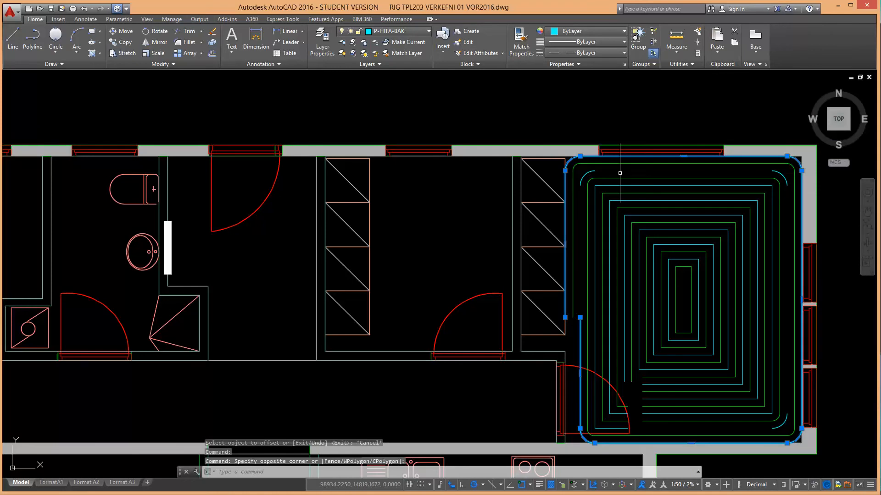
pyautogui.press('Delete')
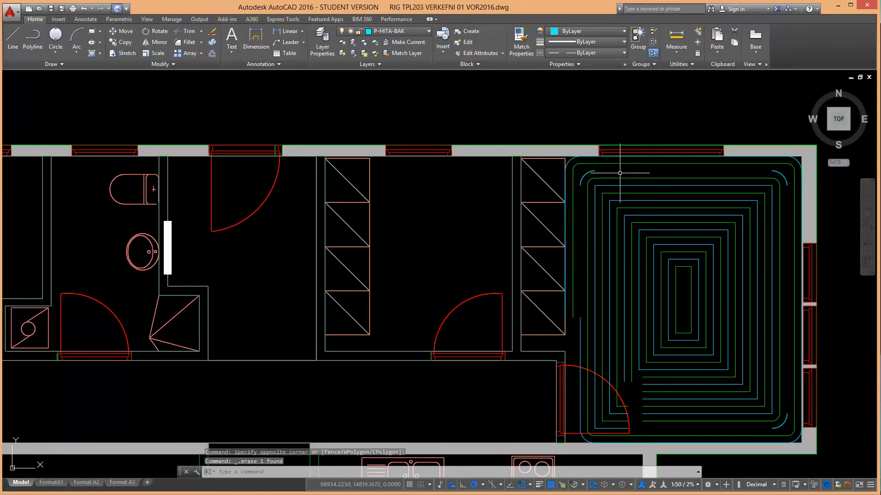
pyautogui.hotkey('ctrl', 'z')
pyautogui.hotkey('ctrl', 'z')
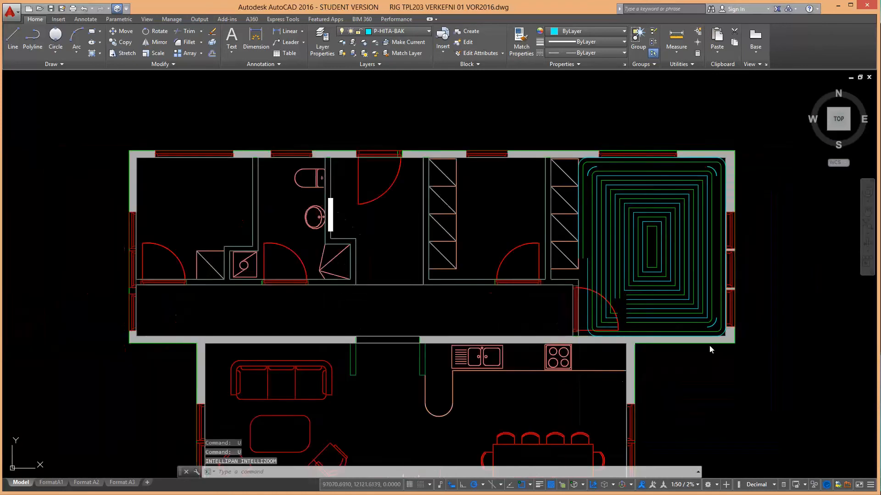
# Step: Keep the fillet radius at 100 and round the third green loop's southwest corner, joining its west line to the second loop's south line
pyautogui.scroll(-2, 706, 364)
pyautogui.scroll(2, 695, 328)
pyautogui.scroll(2, 693, 327)
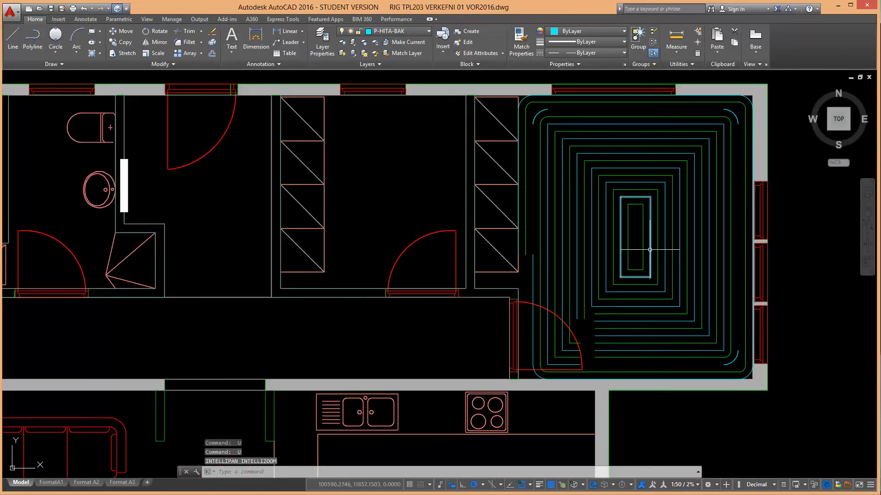
pyautogui.moveTo(625, 254); pyautogui.dragTo(482, 278, button='middle')
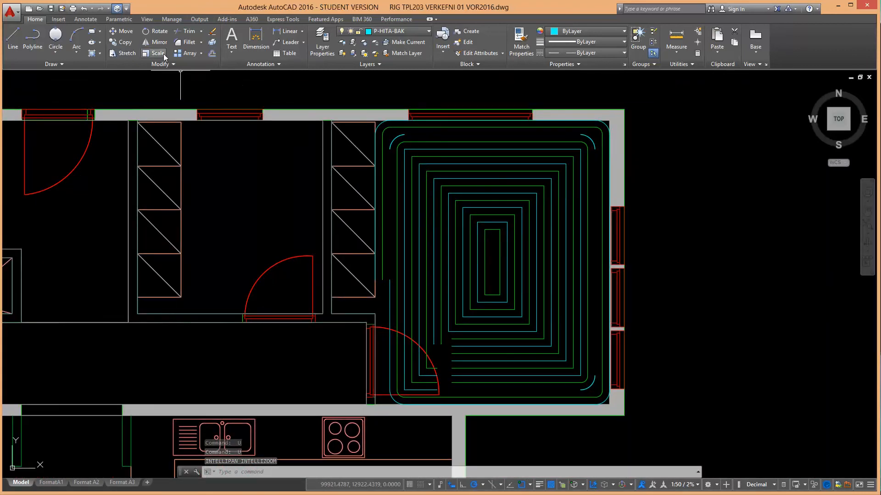
pyautogui.click(182, 42)
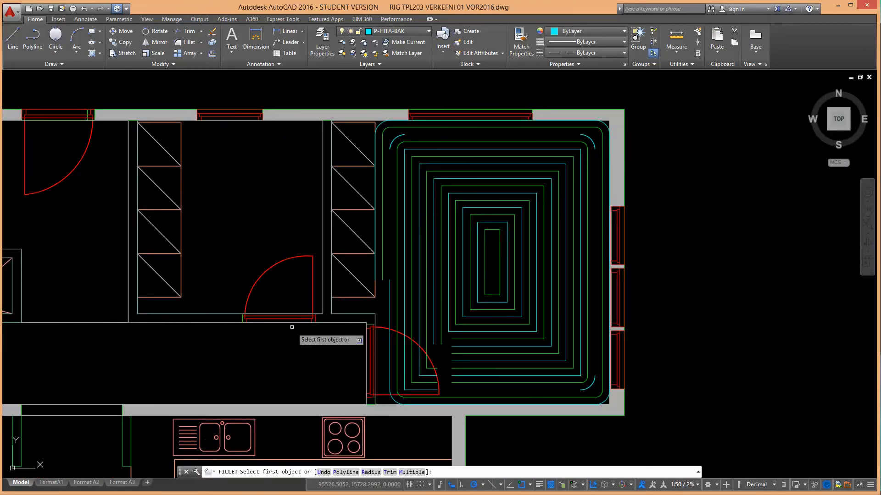
pyautogui.click(371, 472)
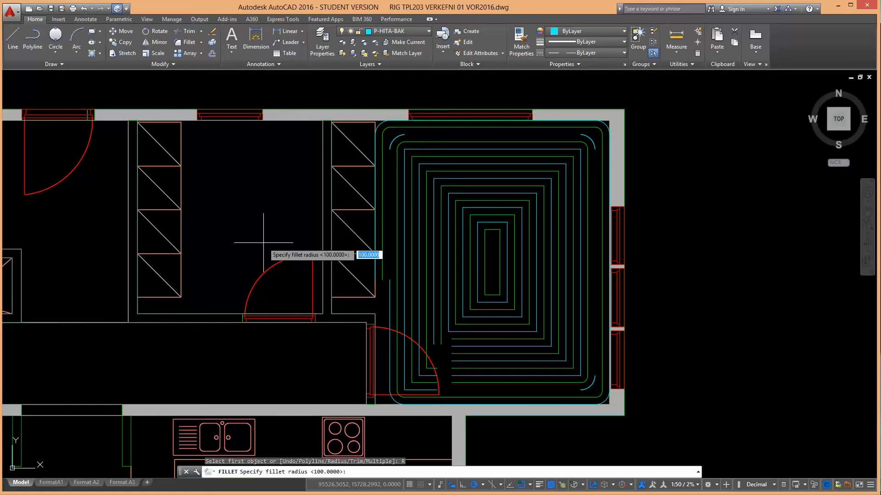
pyautogui.press('Return')
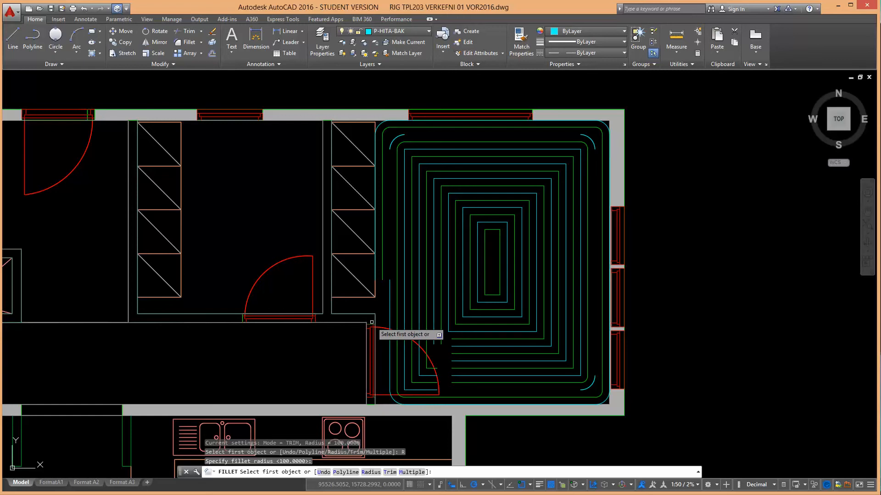
pyautogui.click(461, 383)
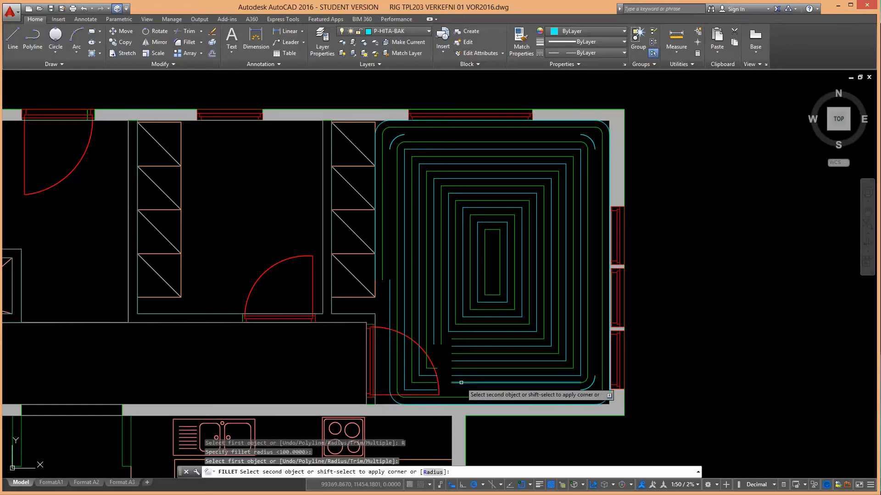
pyautogui.click(412, 366)
# Step: Fillet the fourth and fifth green loops (counted from outside) at their southwest corners, joining each west line to the next outer loop's south line, radius 100
pyautogui.scroll(4, 436, 386)
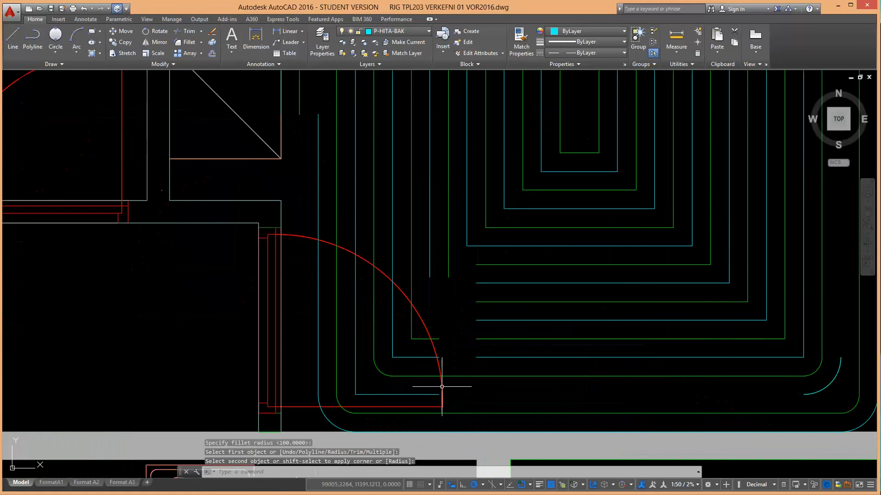
pyautogui.press('Return')
pyautogui.click(487, 338)
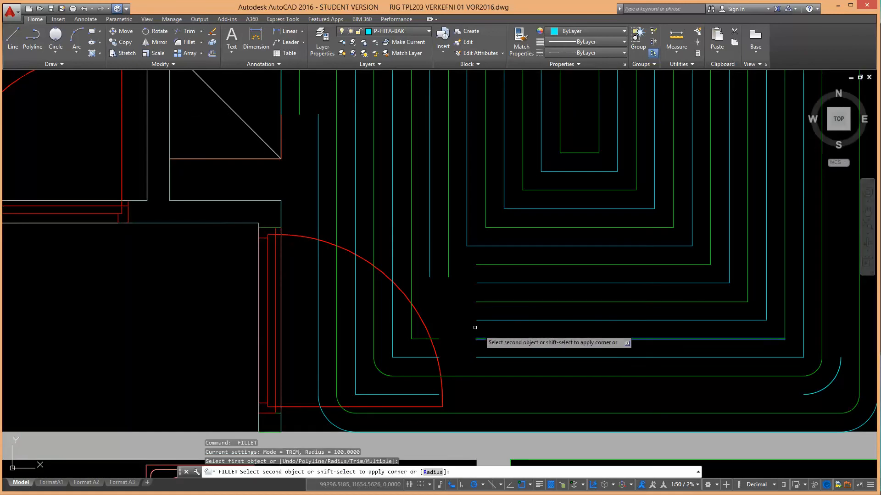
pyautogui.click(411, 274)
pyautogui.press('Return')
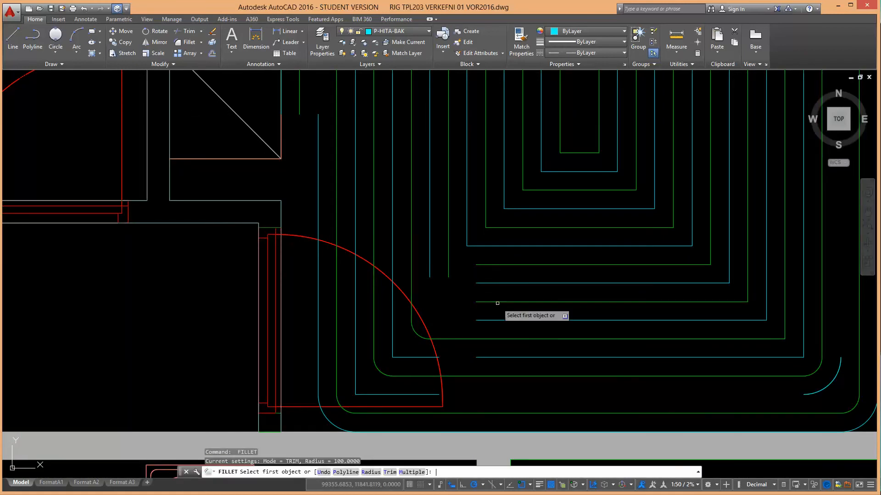
pyautogui.click(492, 302)
pyautogui.click(448, 269)
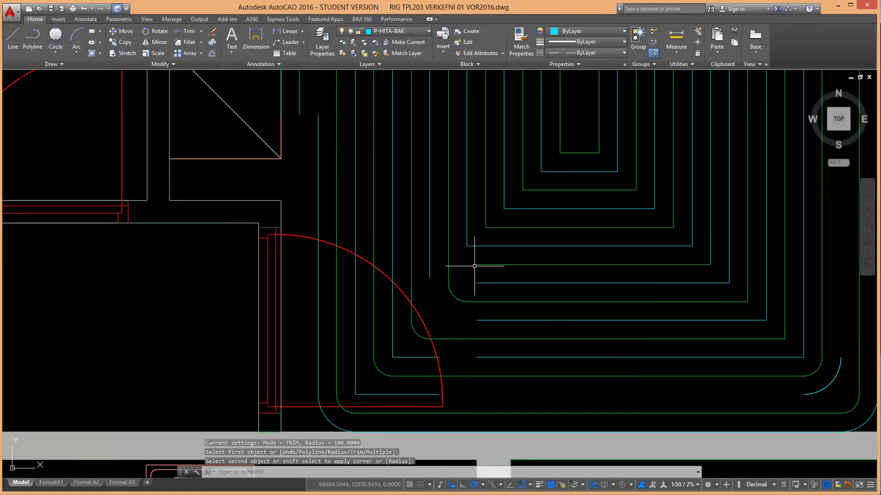
# Step: Round the southwest corners of the sixth and seventh green loops at radius 100, joining each west line to the next outer green south line
pyautogui.press('Return')
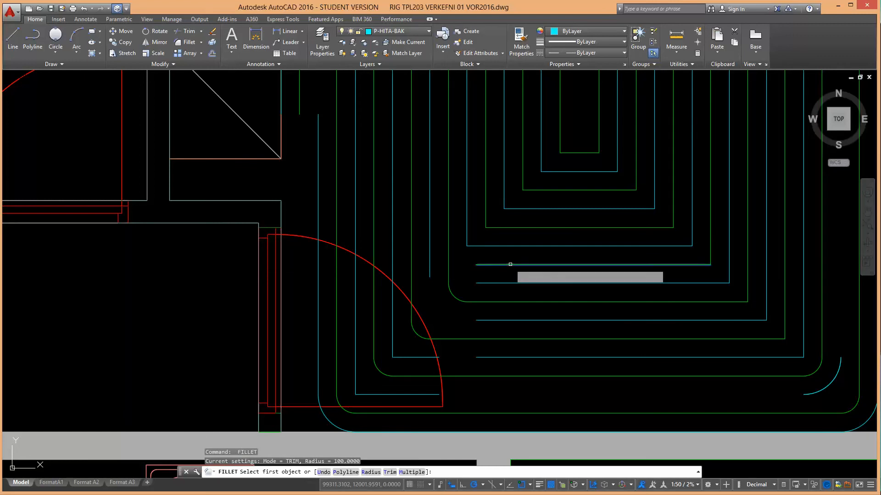
pyautogui.click(491, 265)
pyautogui.click(486, 196)
pyautogui.moveTo(505, 197); pyautogui.dragTo(425, 283, button='middle')
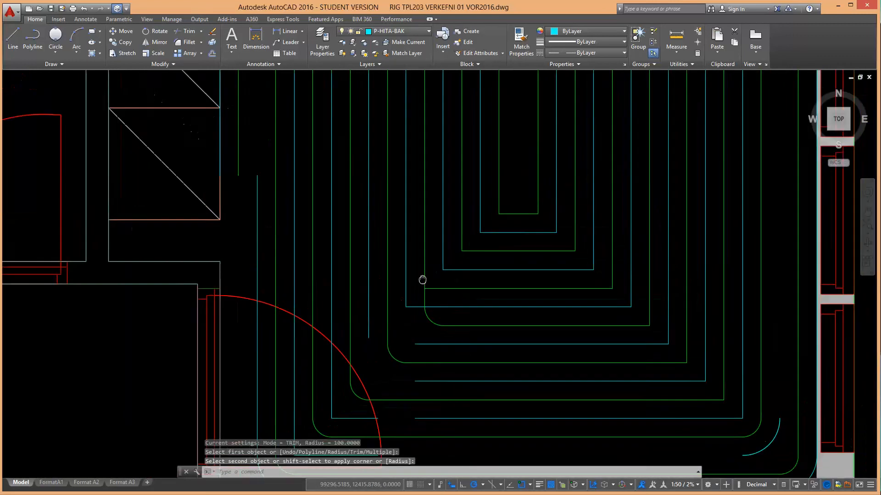
pyautogui.press('Return')
pyautogui.click(491, 316)
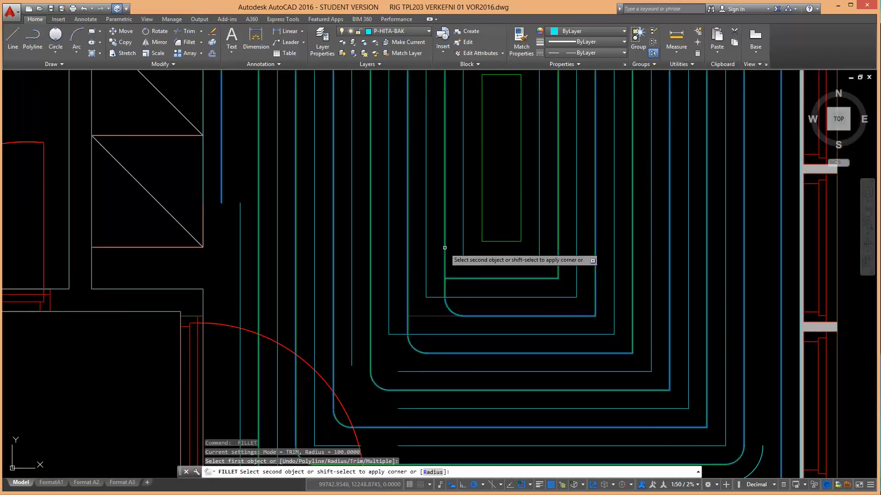
pyautogui.click(444, 264)
pyautogui.moveTo(482, 285); pyautogui.dragTo(442, 342, button='middle')
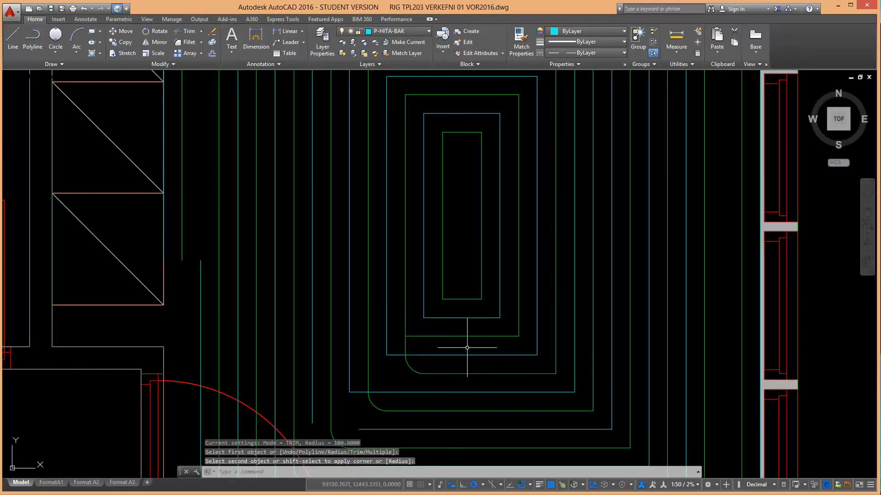
pyautogui.press('Return')
pyautogui.click(466, 336)
pyautogui.click(466, 336)
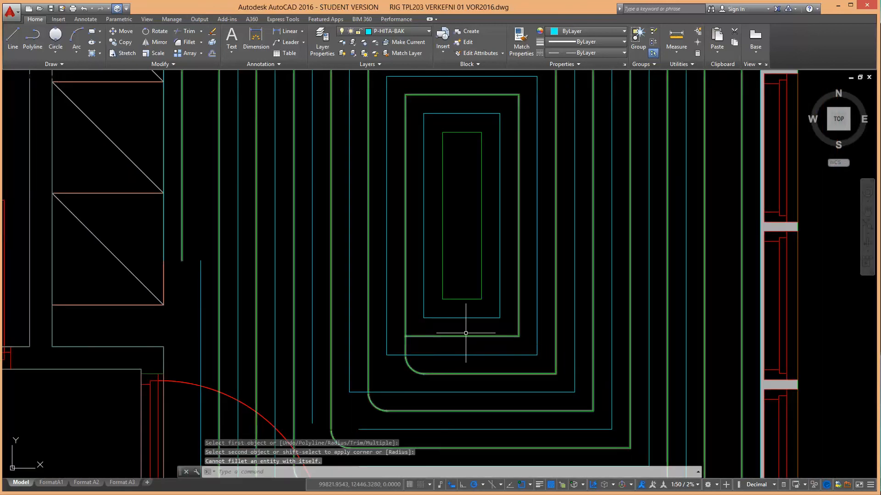
# Step: Fillet the innermost green loop's west line to the next outer green loop's south line at radius 100
pyautogui.press('Return')
pyautogui.press('Return')
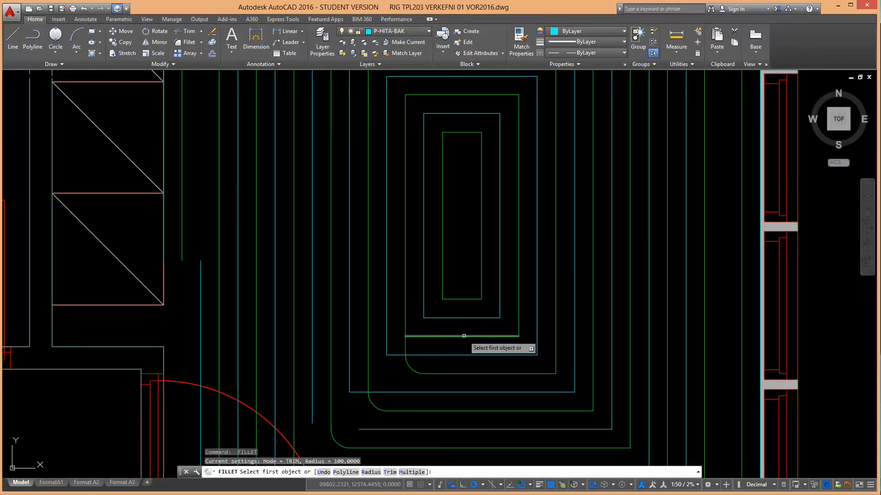
pyautogui.click(464, 336)
pyautogui.click(443, 284)
# Step: Undo the last trims and the last circle
pyautogui.scroll(-5, 458, 276)
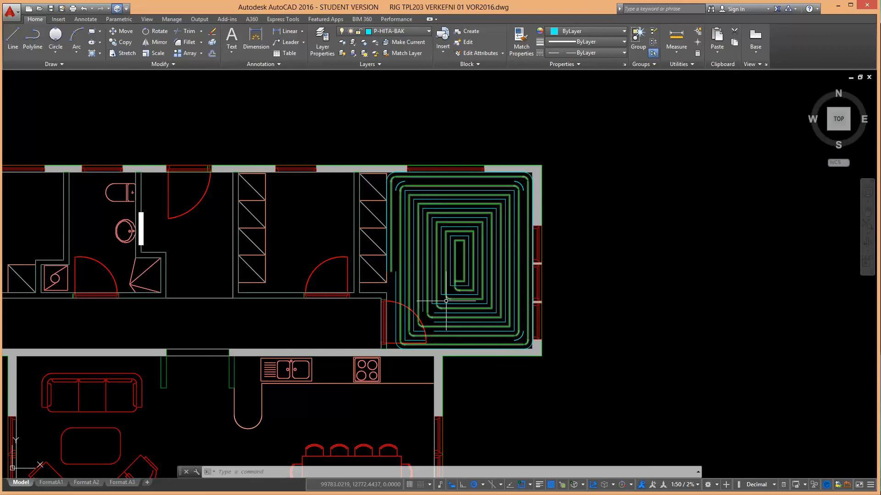
pyautogui.scroll(4, 436, 326)
pyautogui.moveTo(437, 336); pyautogui.dragTo(387, 397, button='middle')
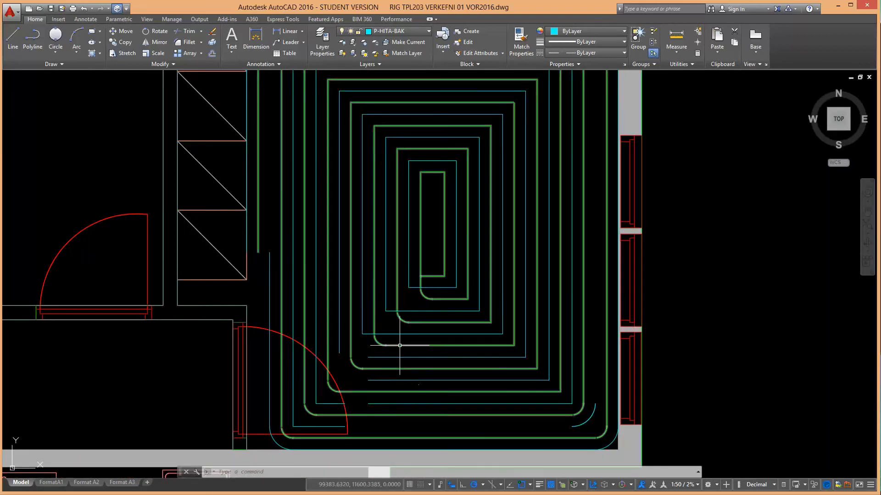
pyautogui.moveTo(400, 346); pyautogui.dragTo(396, 374, button='middle')
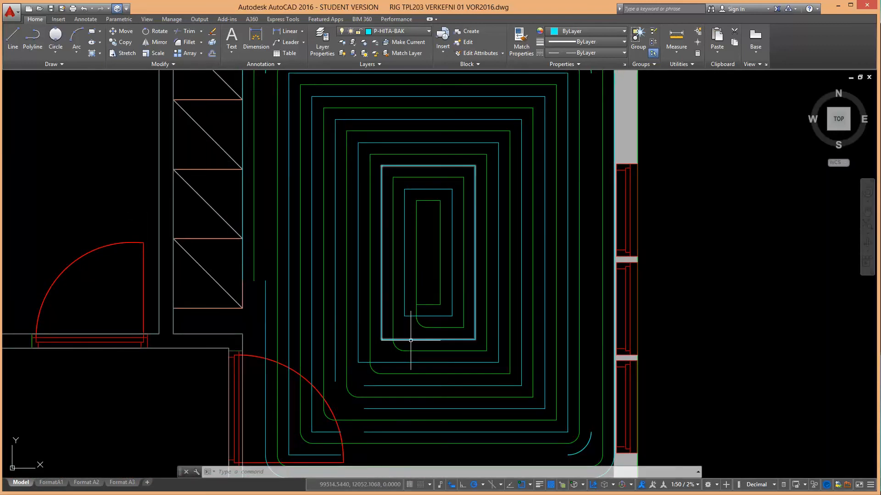
pyautogui.hotkey('ctrl', 'z')
pyautogui.hotkey('ctrl', 'z')
pyautogui.hotkey('ctrl', 'z')
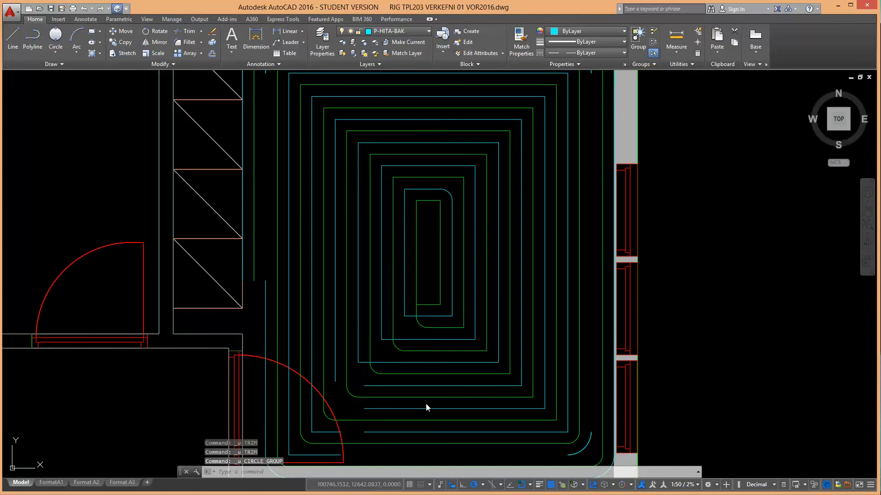
# Step: Draw a two-point circle from the innermost green loop's southeast corner straight across to the innermost cyan loop's east line
pyautogui.scroll(4, 429, 291)
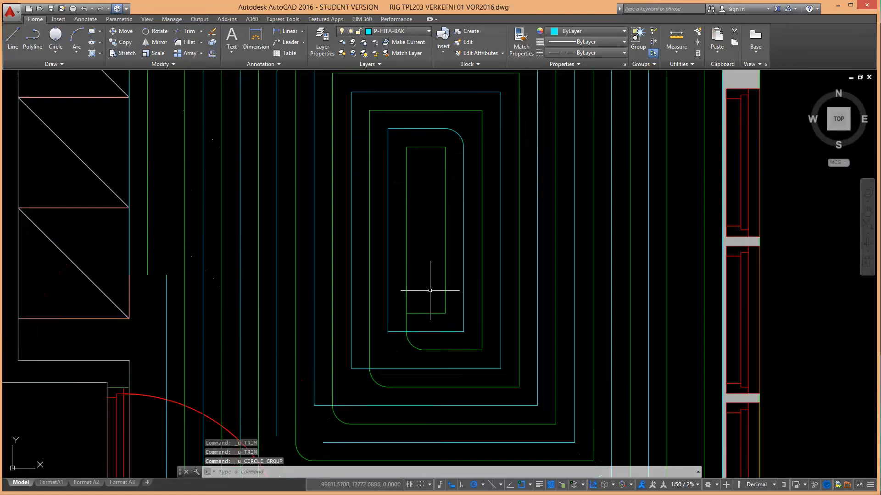
pyautogui.moveTo(428, 291); pyautogui.dragTo(381, 333, button='middle')
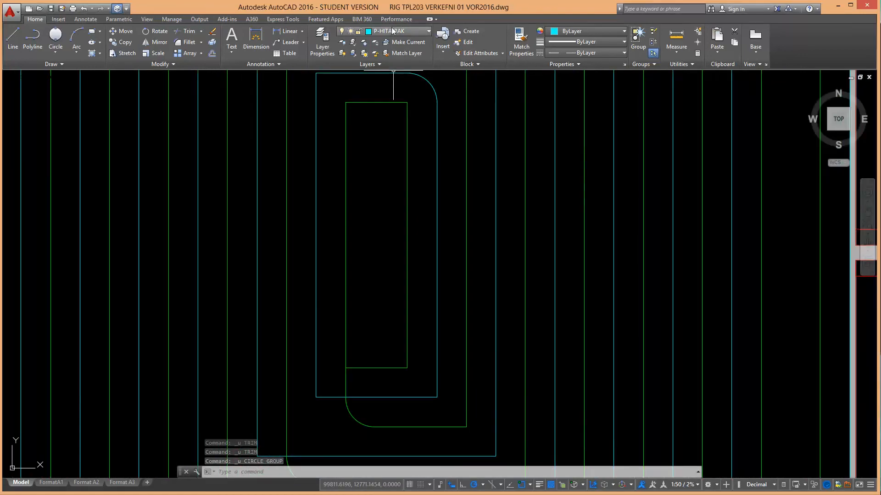
pyautogui.click(55, 53)
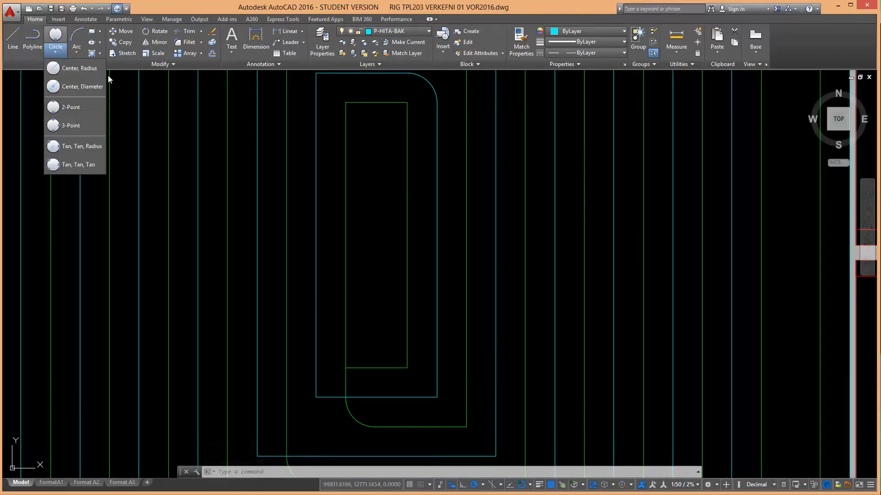
pyautogui.click(69, 106)
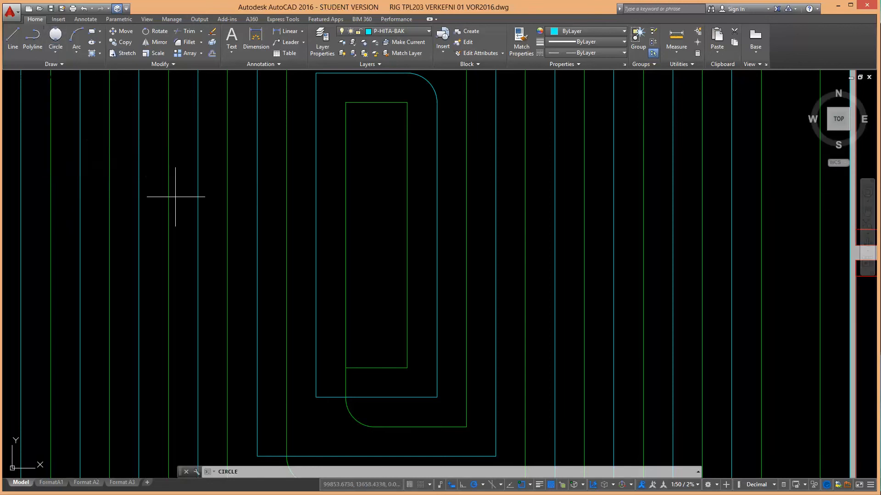
pyautogui.click(407, 367)
pyautogui.click(436, 368)
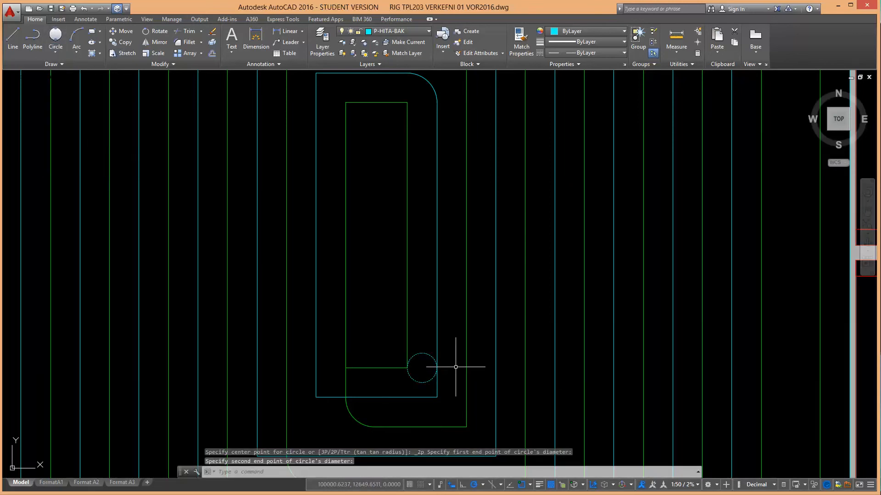
# Step: Using all objects as cutting edges, trim away the circle's upper half, the innermost green south line and the cyan east line below the circle
pyautogui.click(186, 31)
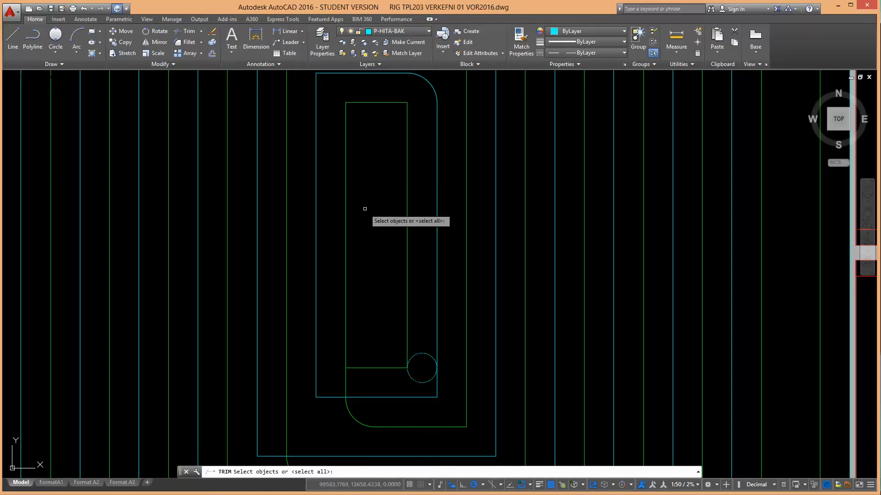
pyautogui.press('Return')
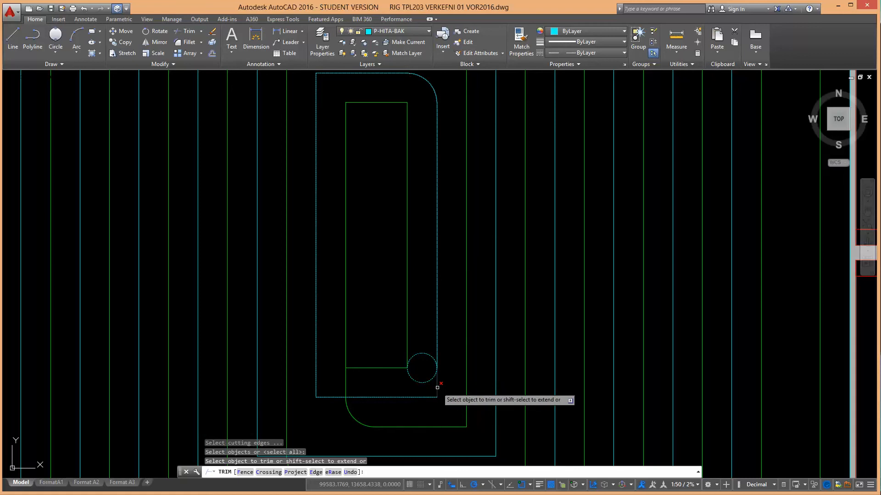
pyautogui.click(437, 387)
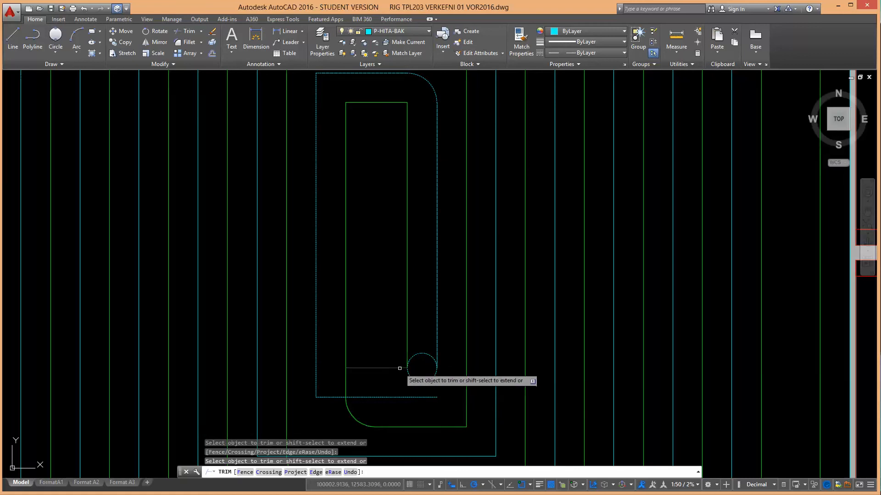
pyautogui.click(426, 341)
pyautogui.click(420, 358)
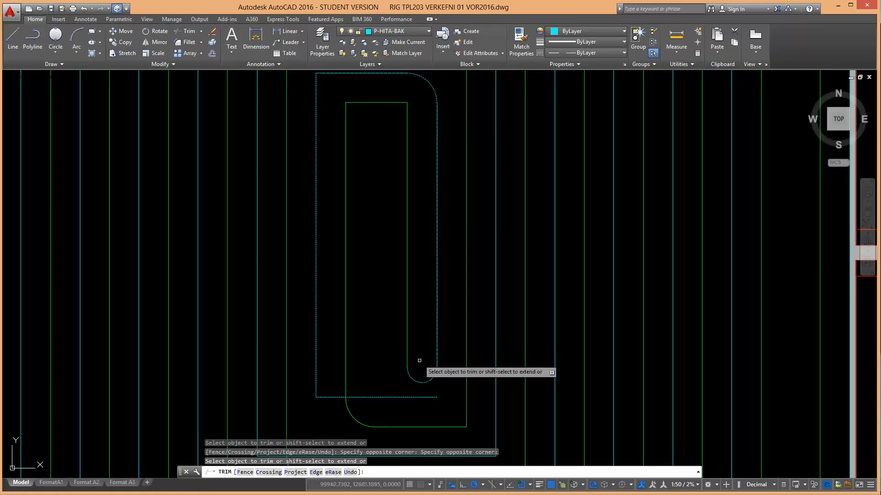
pyautogui.scroll(-2, 420, 366)
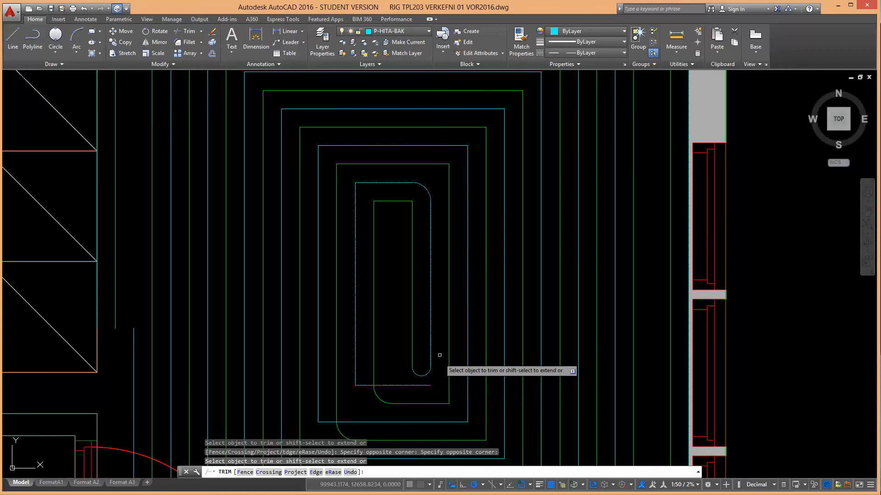
# Step: Fillet the innermost cyan loop's west line to the second cyan loop's south line at radius 100
pyautogui.click(188, 42)
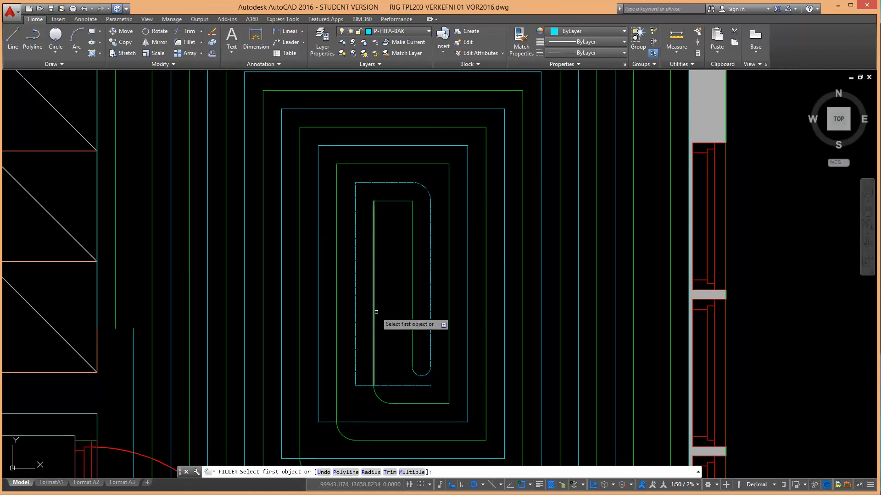
pyautogui.scroll(-1, 364, 296)
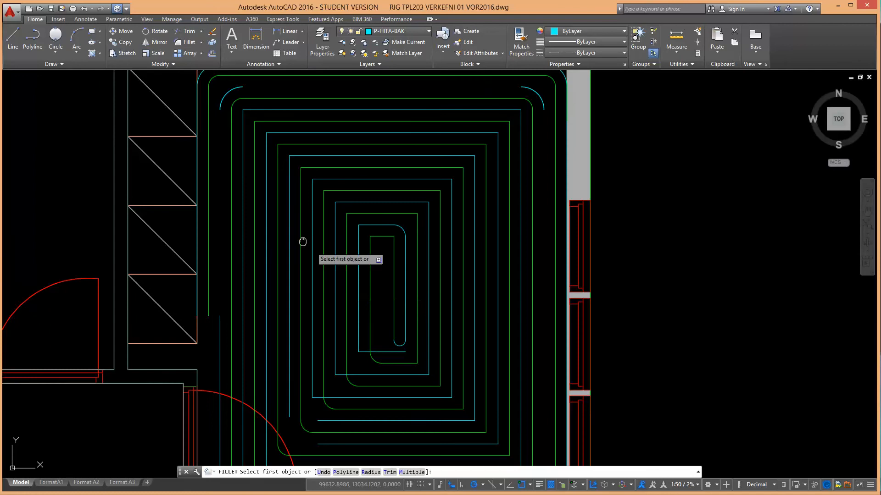
pyautogui.scroll(-1, 317, 253)
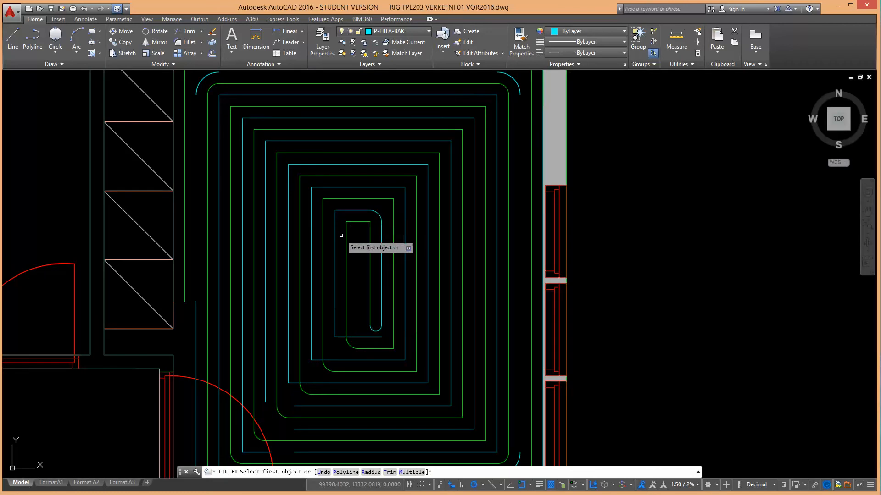
pyautogui.click(335, 329)
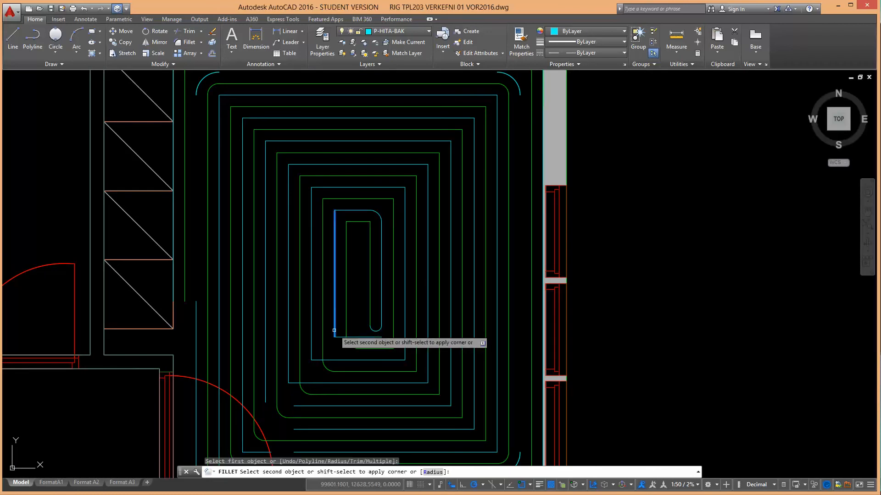
pyautogui.click(369, 359)
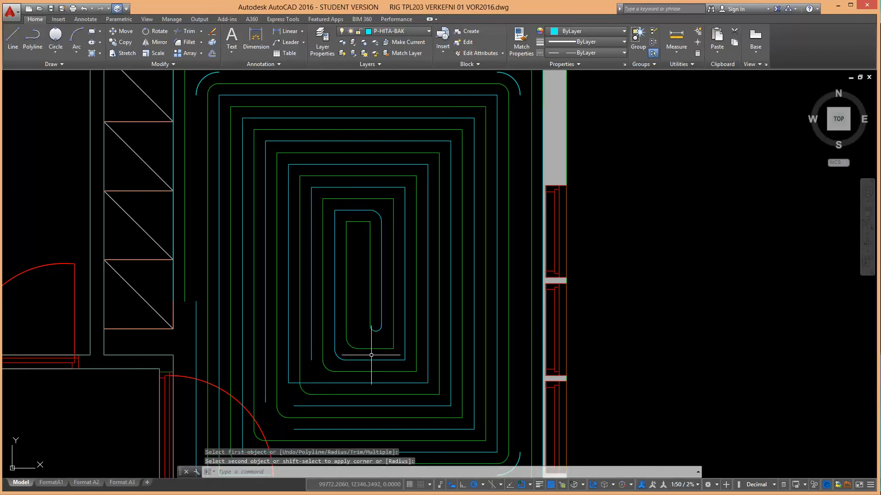
# Step: Round the second and third cyan loops' southwest corners, counted from the centre, at radius 100, joining each west line to the next outer cyan south line
pyautogui.press('Return')
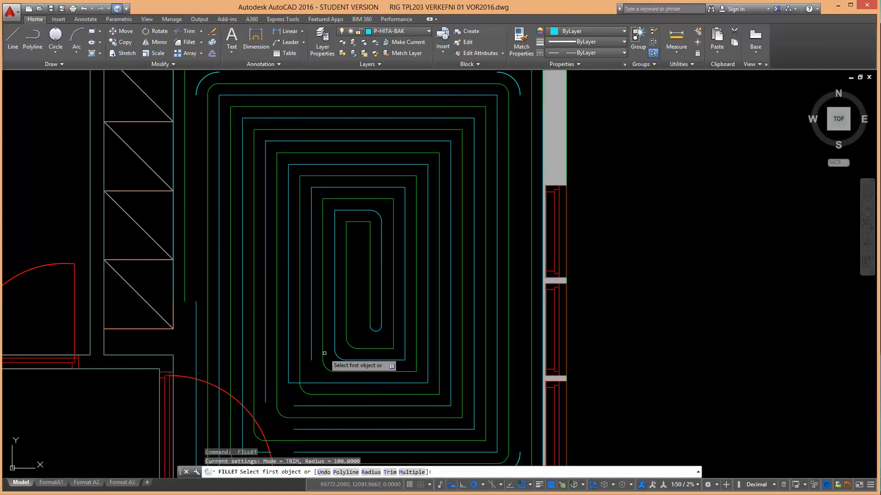
pyautogui.click(310, 347)
pyautogui.click(335, 383)
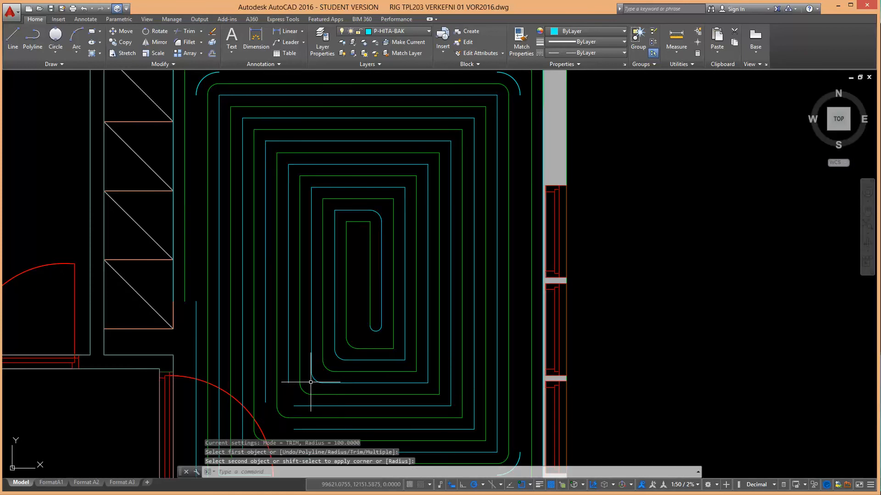
pyautogui.press('Return')
pyautogui.click(297, 371)
pyautogui.moveTo(297, 371); pyautogui.dragTo(362, 333, button='middle')
pyautogui.scroll(2, 363, 333)
pyautogui.click(391, 296)
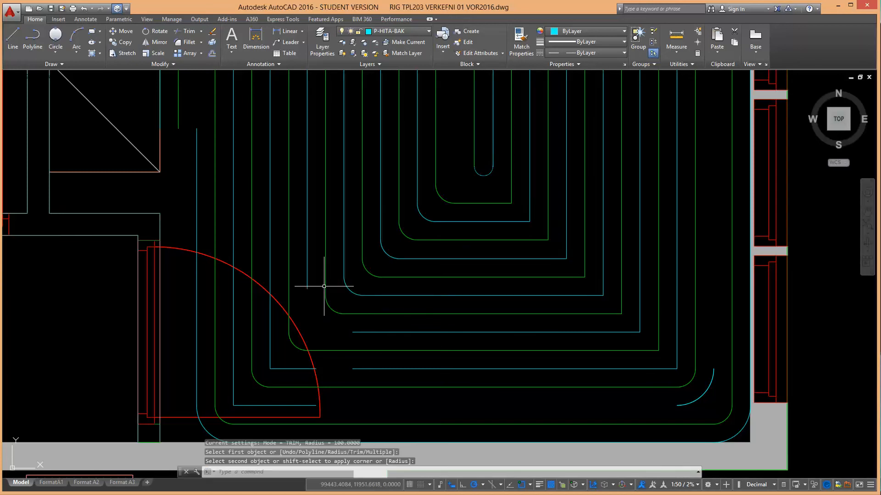
# Step: Fillet the fourth and fifth cyan loops from the centre at radius 100, connecting each west line to the next outer cyan loop's south line
pyautogui.press('Return')
pyautogui.click(308, 274)
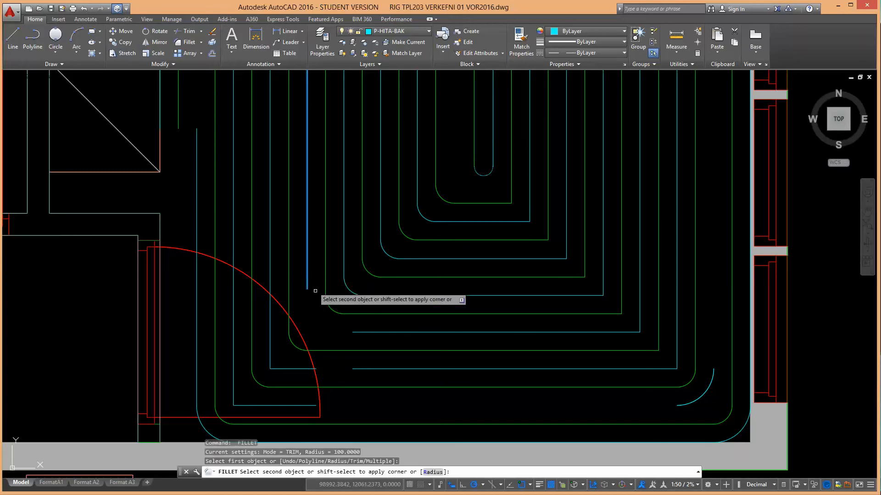
pyautogui.click(365, 332)
pyautogui.press('Return')
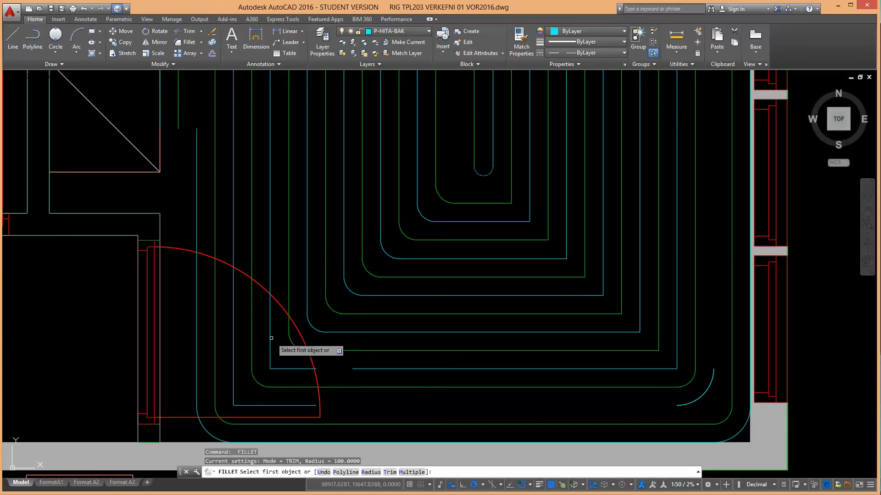
pyautogui.click(270, 340)
pyautogui.click(355, 369)
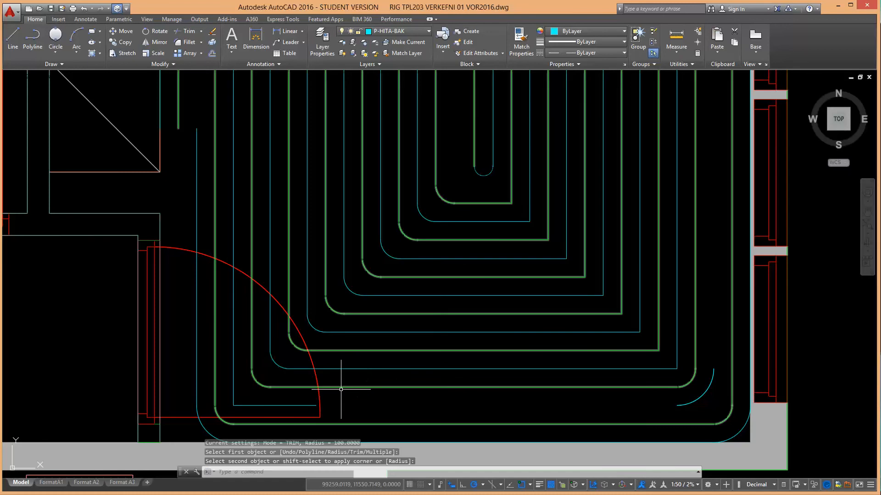
pyautogui.press('Return')
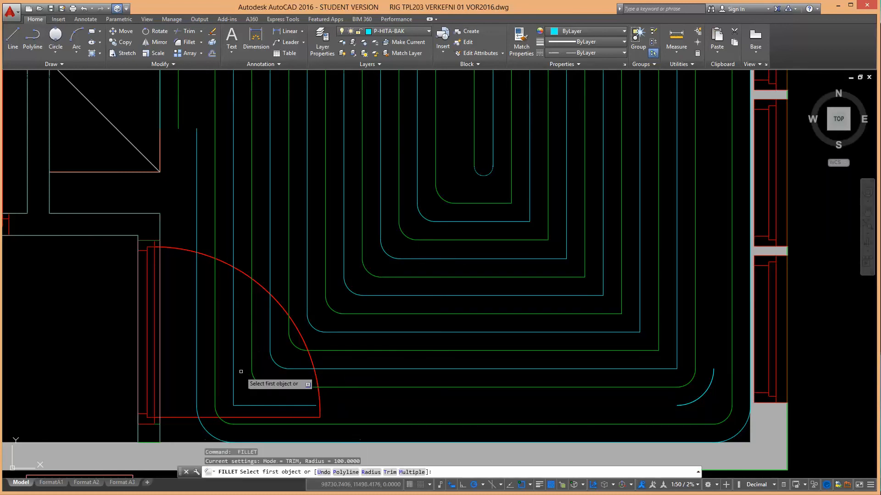
pyautogui.click(234, 380)
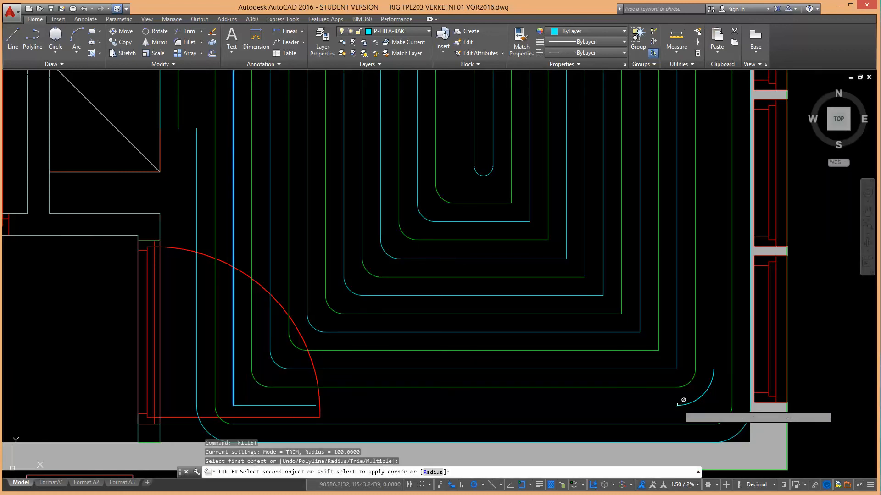
pyautogui.scroll(-2, 488, 331)
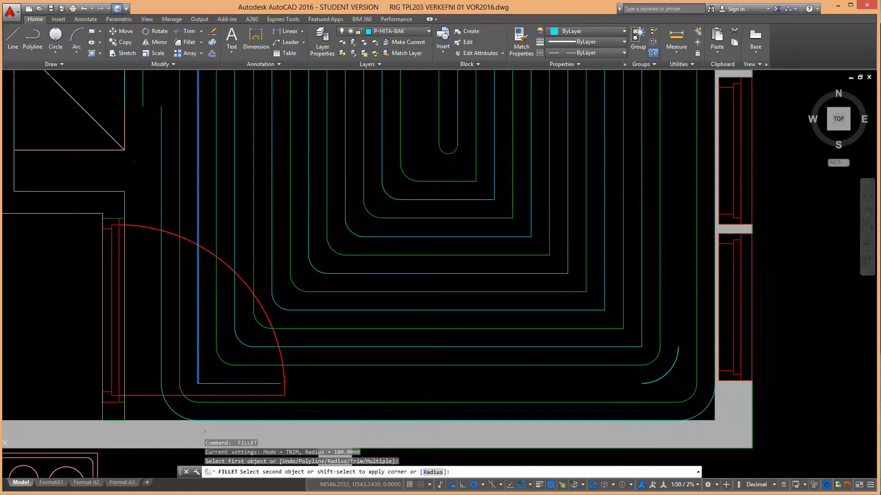
pyautogui.scroll(2, 390, 383)
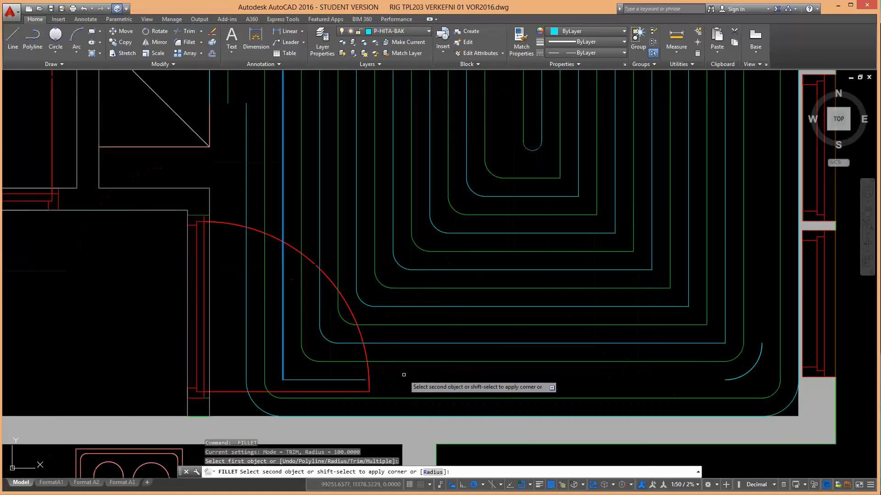
pyautogui.press('Escape')
# Step: Fillet the sixth cyan loop's southwest corner, counted from the centre, at radius 100, joining its west line to the short south line
pyautogui.press('space')
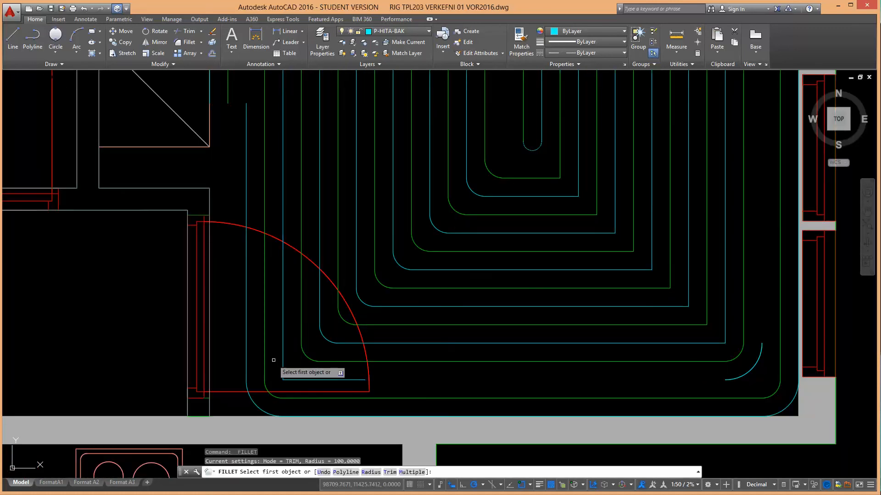
pyautogui.click(283, 371)
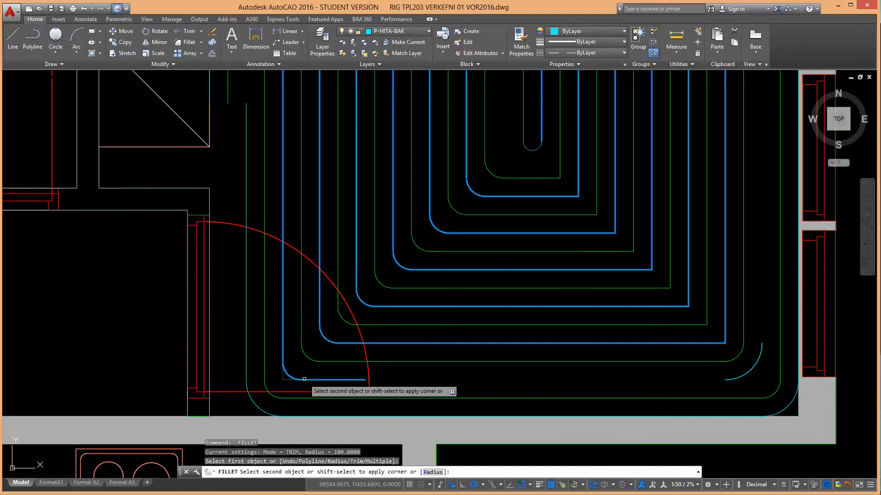
pyautogui.click(304, 380)
pyautogui.scroll(-3, 321, 381)
pyautogui.scroll(-3, 540, 330)
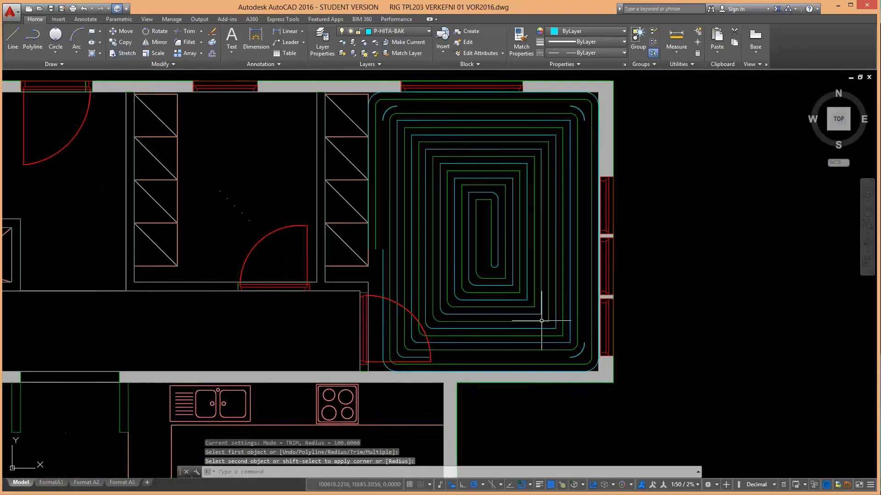
pyautogui.scroll(2, 539, 330)
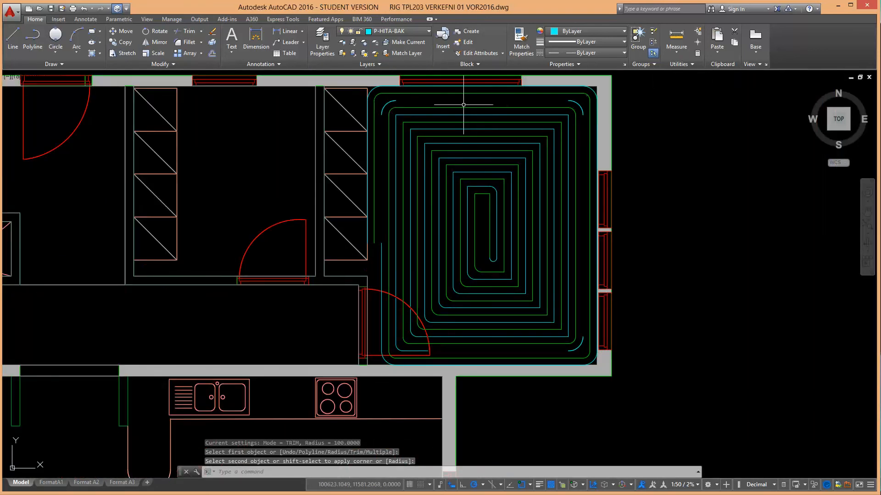
pyautogui.scroll(4, 387, 362)
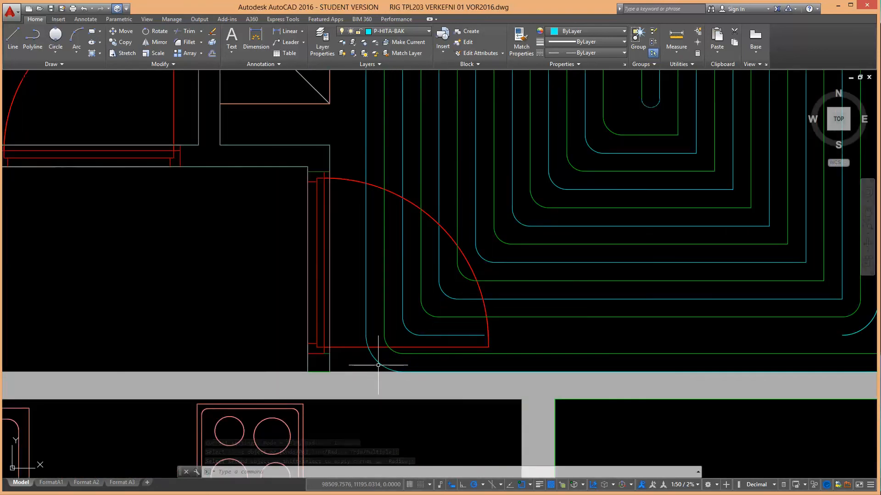
pyautogui.scroll(-4, 381, 363)
pyautogui.scroll(2, 338, 332)
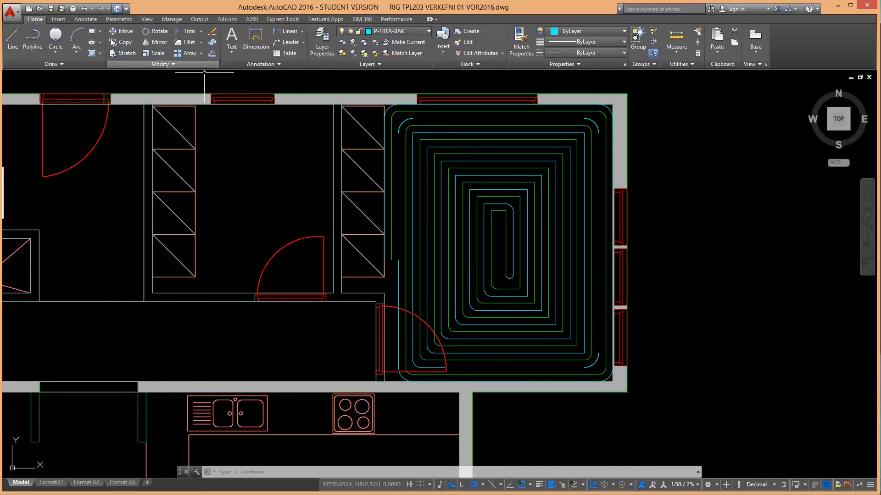
# Step: Draw a horizontal line about 2000 long in the corridor, starting 100 south of the partition corner on its north wall and running east
pyautogui.scroll(4, 360, 316)
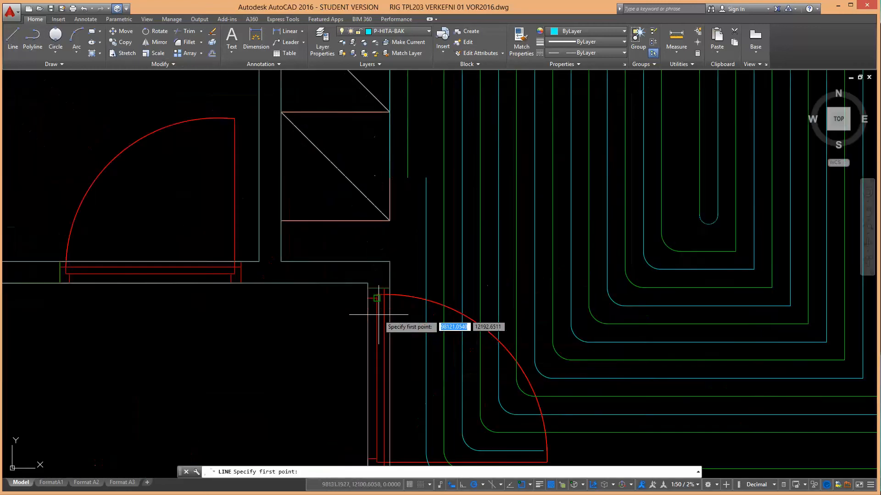
pyautogui.scroll(-6, 365, 317)
pyautogui.scroll(5, 367, 314)
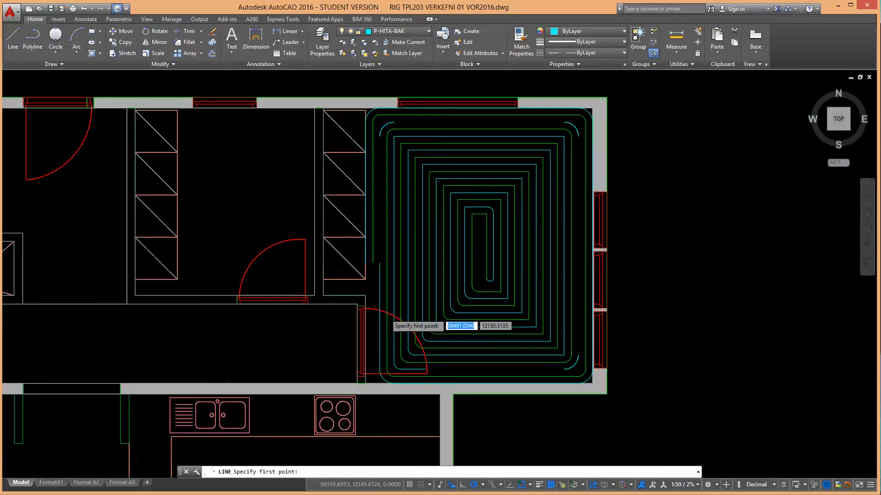
pyautogui.scroll(-4, 256, 326)
pyautogui.moveTo(278, 339)
pyautogui.mouseDown(button='middle')
pyautogui.moveTo(380, 342)
pyautogui.moveTo(406, 354)
pyautogui.mouseUp(button='middle')
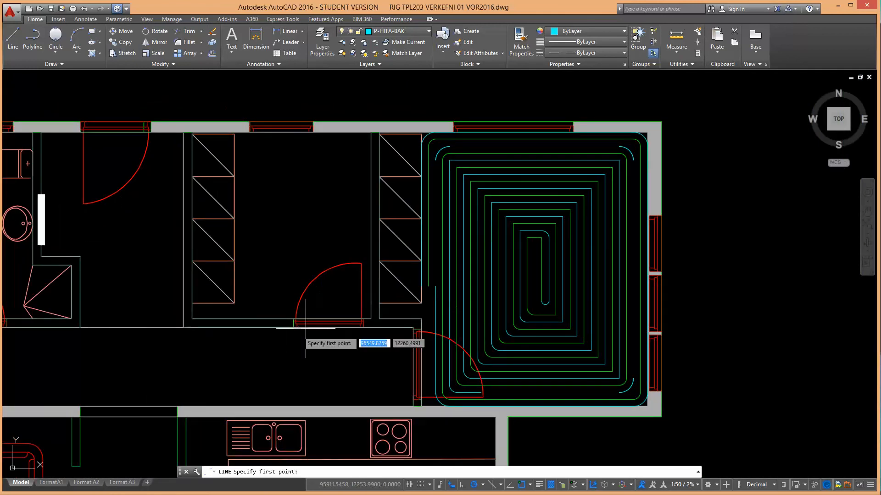
pyautogui.scroll(6, 184, 325)
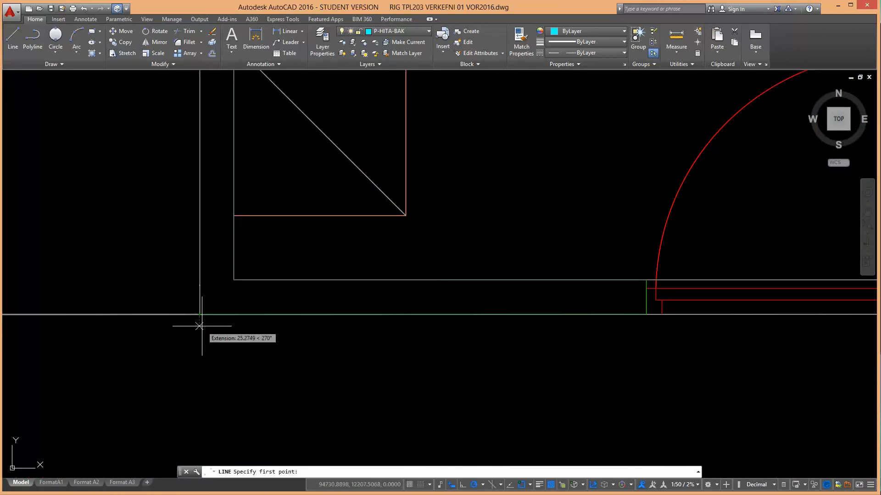
pyautogui.write('00')
pyautogui.press('Return')
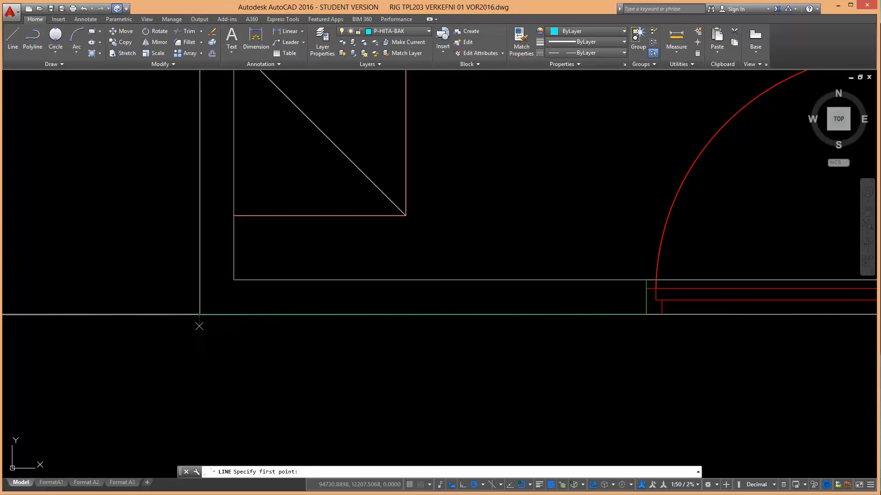
pyautogui.scroll(-7, 202, 327)
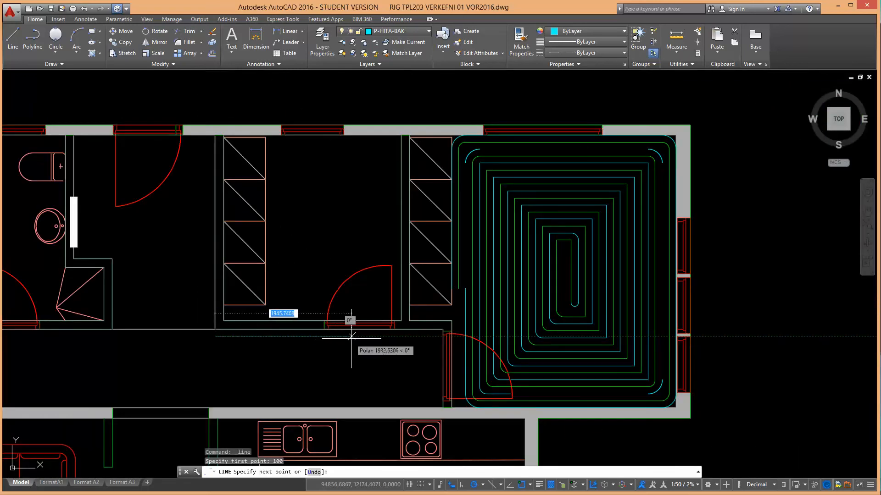
pyautogui.click(361, 336)
pyautogui.press('Escape')
# Step: Change the new corridor line from the cyan return pipe layer to the green supply pipe layer
pyautogui.scroll(2, 310, 350)
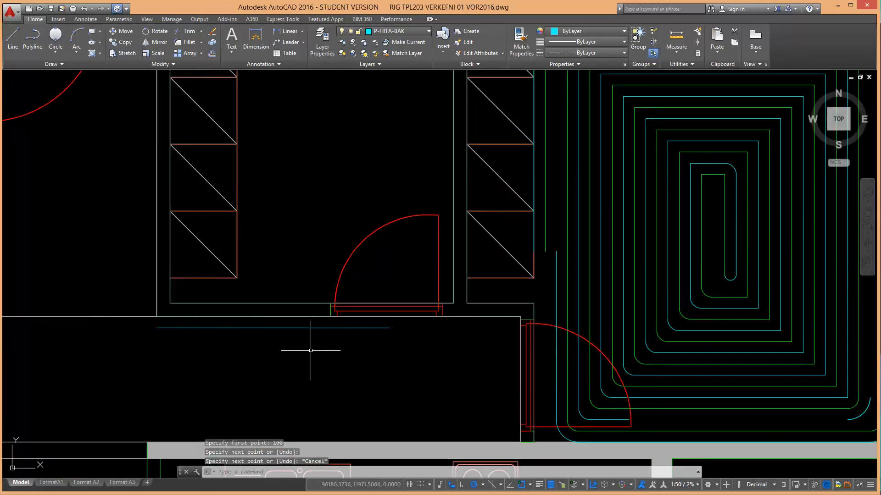
pyautogui.click(210, 328)
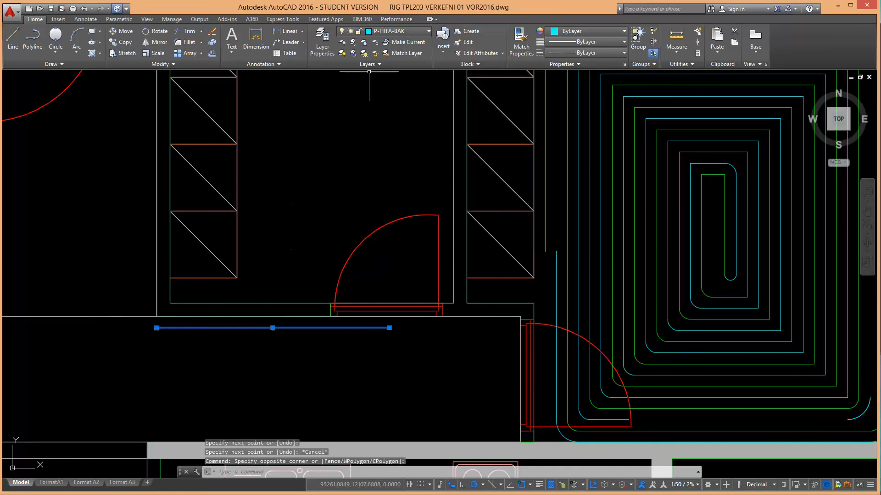
pyautogui.click(391, 35)
pyautogui.scroll(1, 391, 40)
pyautogui.click(393, 85)
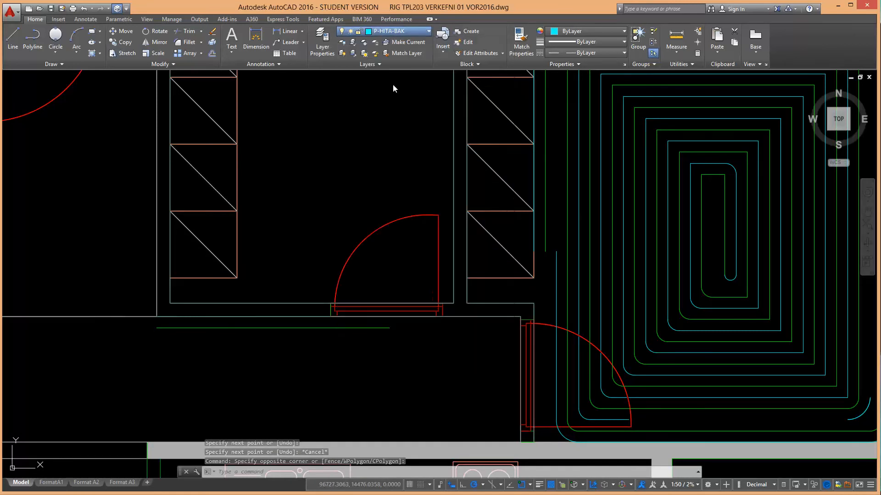
pyautogui.press('Escape')
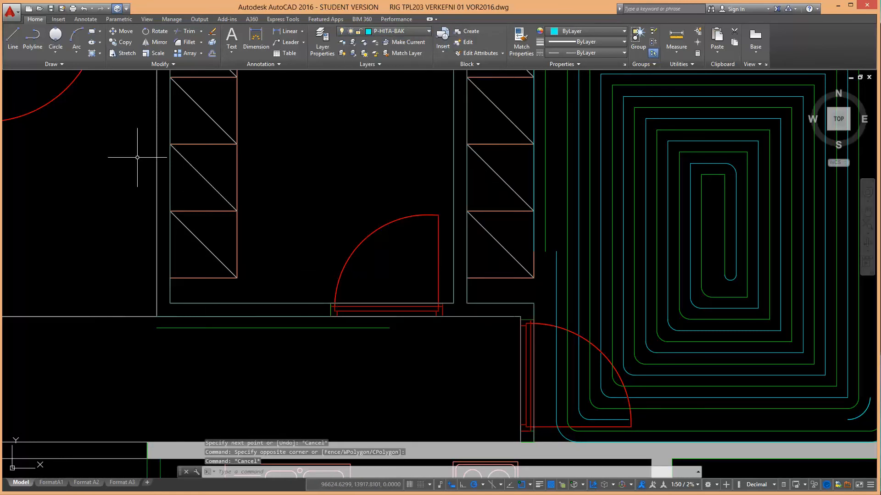
# Step: Offset the corridor line southward three times at 100 spacing to make four parallel pipe lines
pyautogui.click(213, 55)
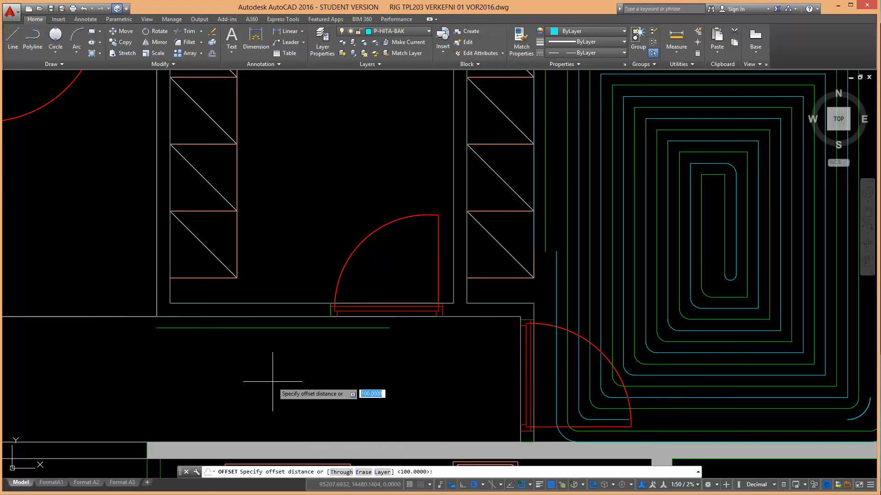
pyautogui.press('Return')
pyautogui.click(273, 328)
pyautogui.click(276, 337)
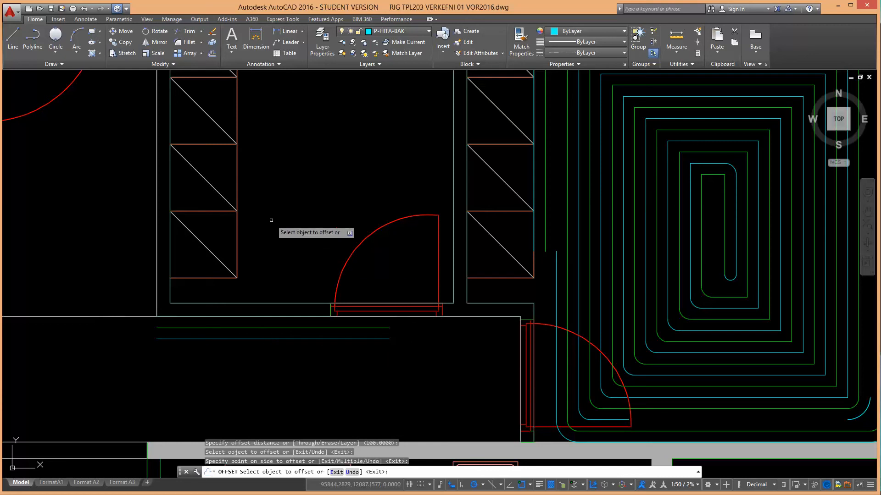
pyautogui.click(285, 339)
pyautogui.click(285, 345)
pyautogui.click(275, 349)
pyautogui.click(284, 365)
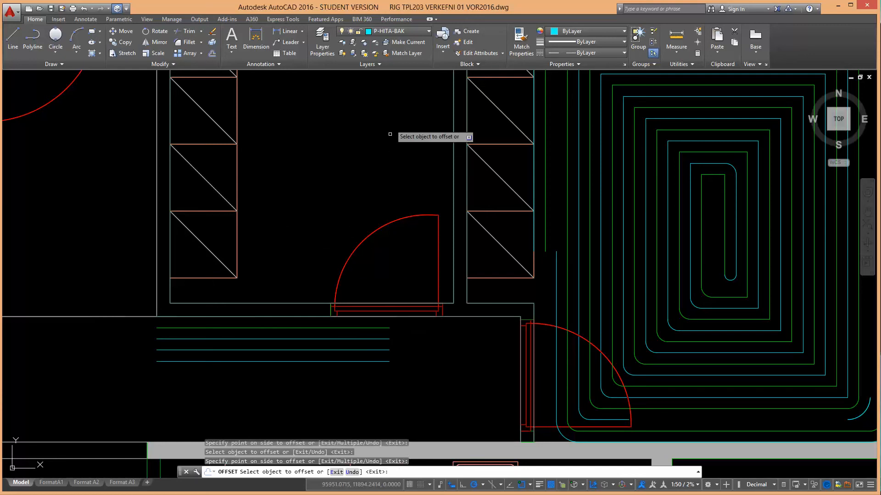
pyautogui.press('Escape')
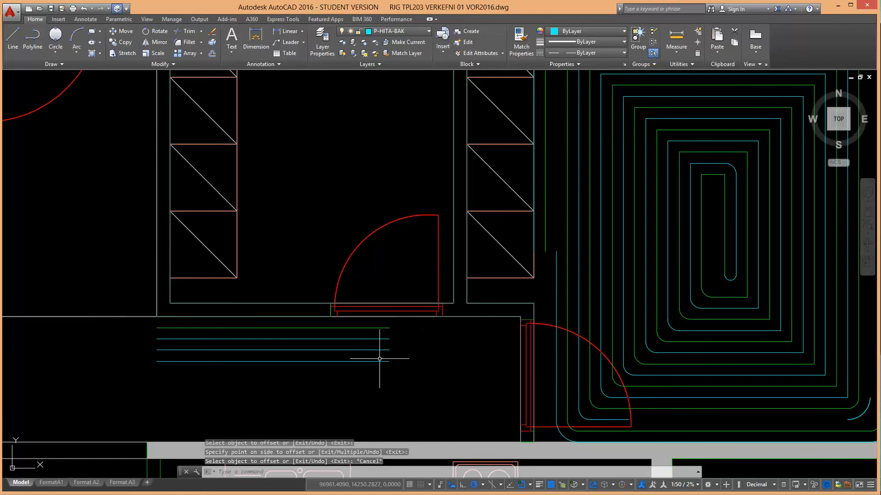
# Step: Fillet the outermost green loop's open west line to the third corridor line from the north at radius 100
pyautogui.click(188, 43)
pyautogui.click(545, 227)
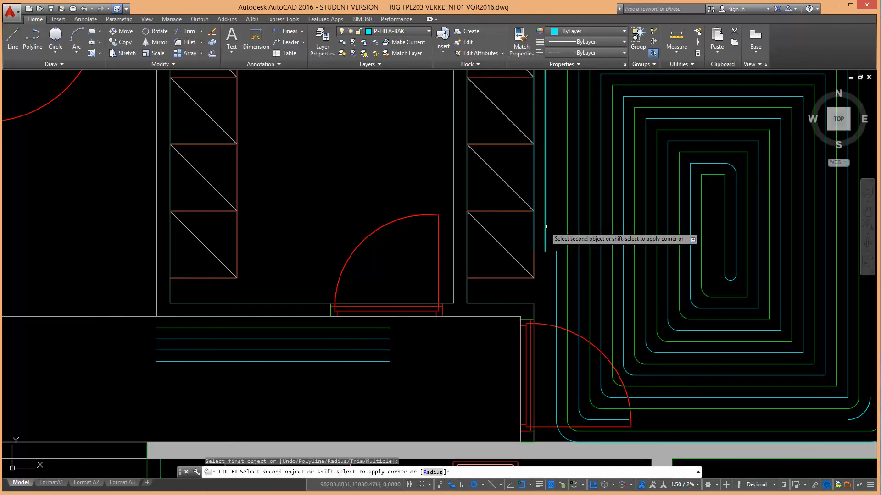
pyautogui.click(374, 350)
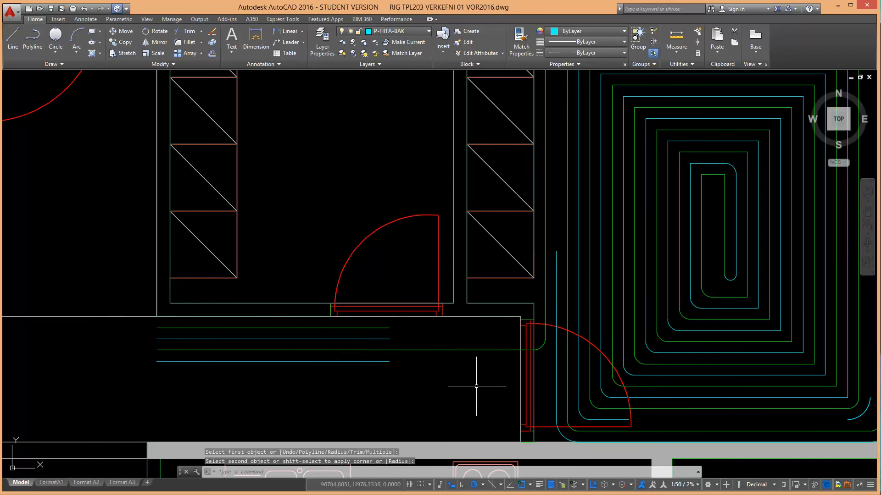
pyautogui.scroll(-2, 446, 391)
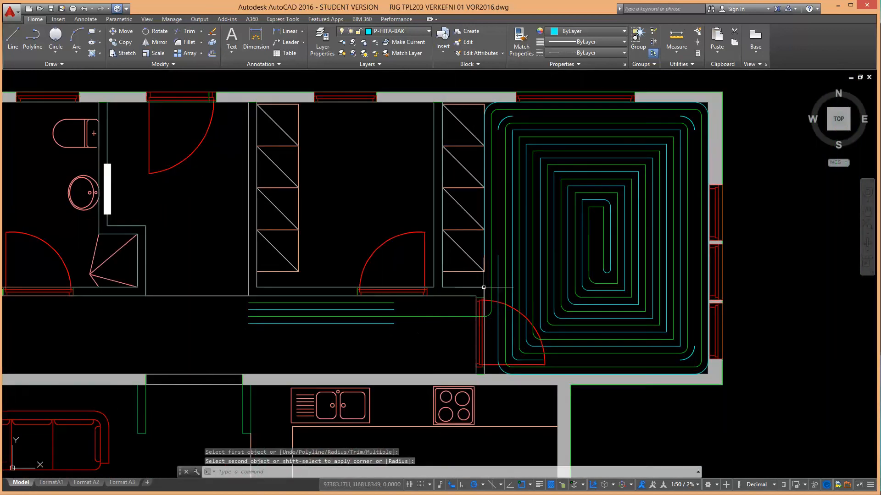
# Step: Fillet the southernmost corridor line to the outermost cyan west line inside the doorway at radius 100
pyautogui.scroll(2, 484, 287)
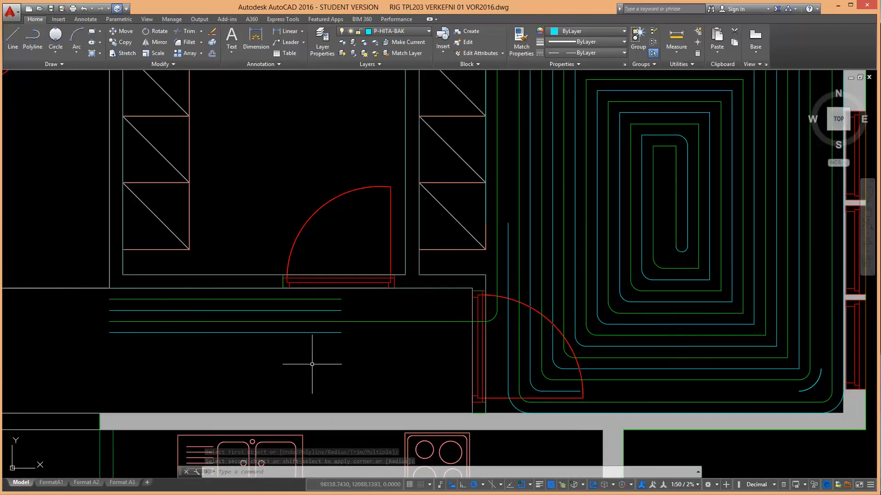
pyautogui.press('Return')
pyautogui.click(337, 332)
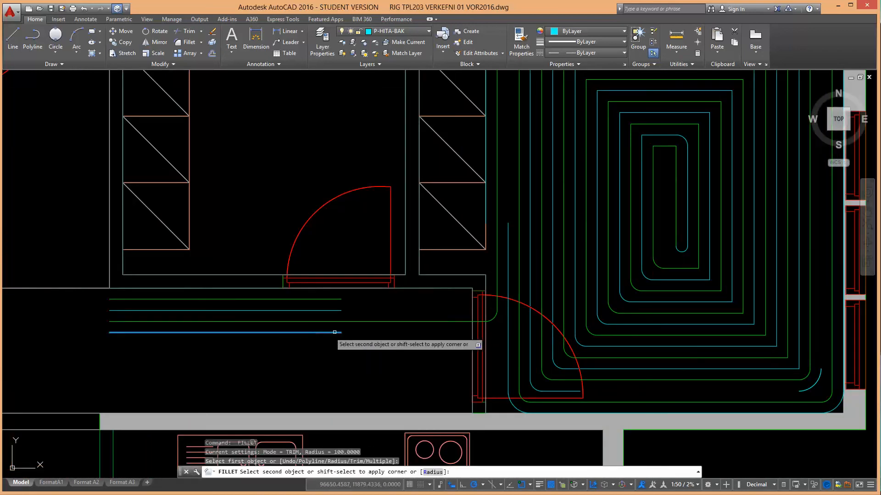
pyautogui.click(508, 309)
pyautogui.scroll(-4, 508, 309)
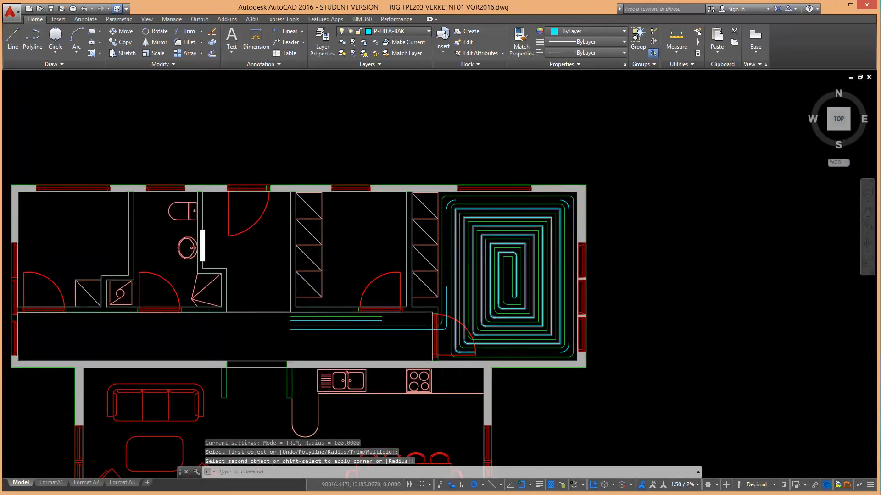
# Step: Try to fillet the short cyan west line by the doorway to the loose cyan arc in the room's northwest corner
pyautogui.scroll(2, 468, 272)
pyautogui.press('Return')
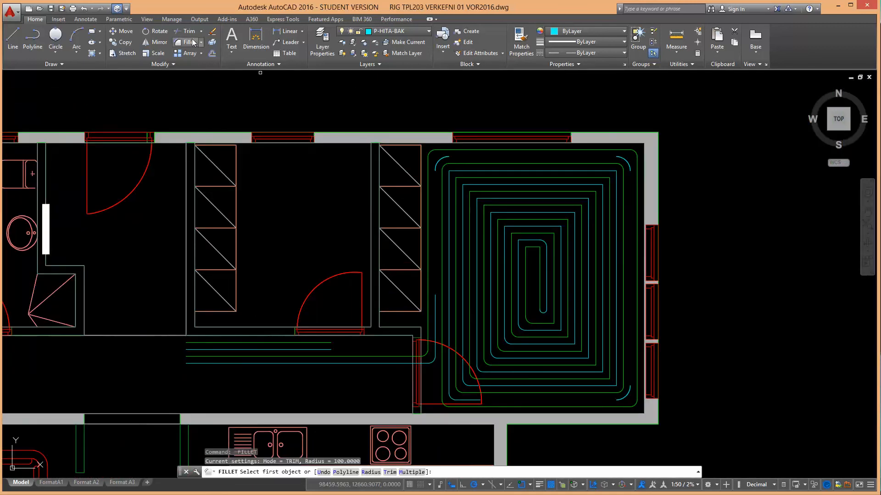
pyautogui.click(435, 311)
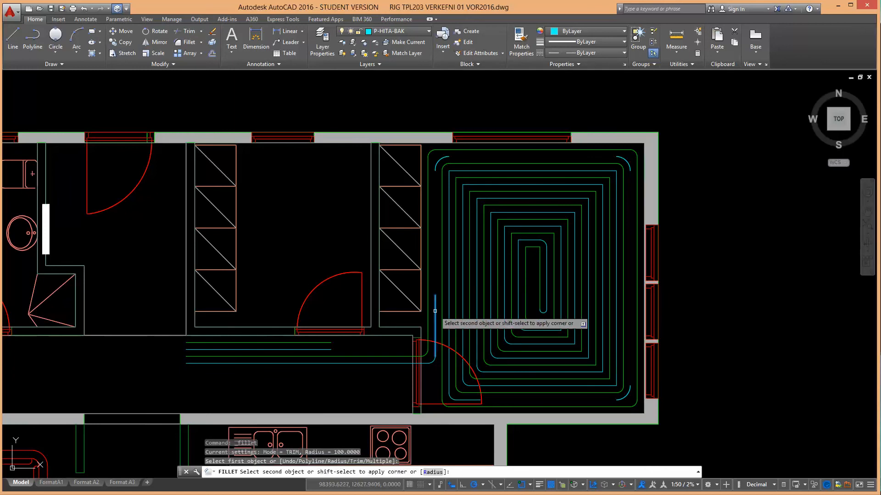
pyautogui.click(438, 161)
pyautogui.press('Escape')
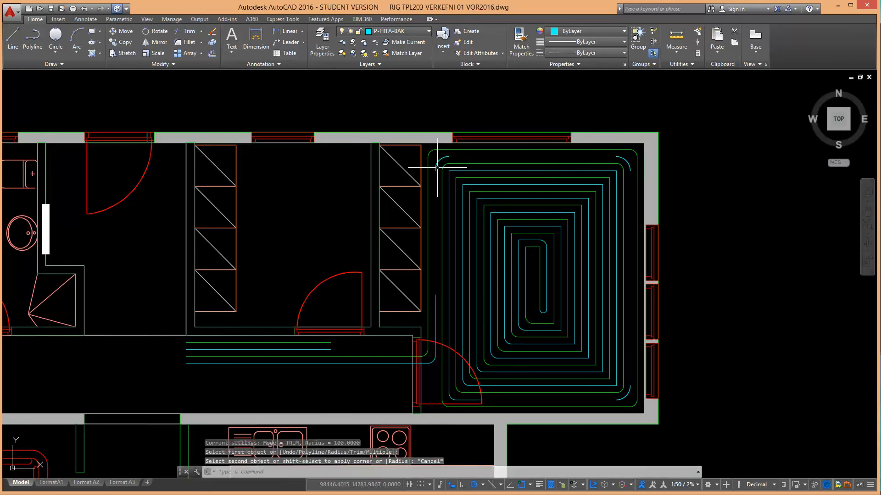
pyautogui.scroll(2, 437, 168)
pyautogui.moveTo(437, 169); pyautogui.dragTo(418, 178, button='middle')
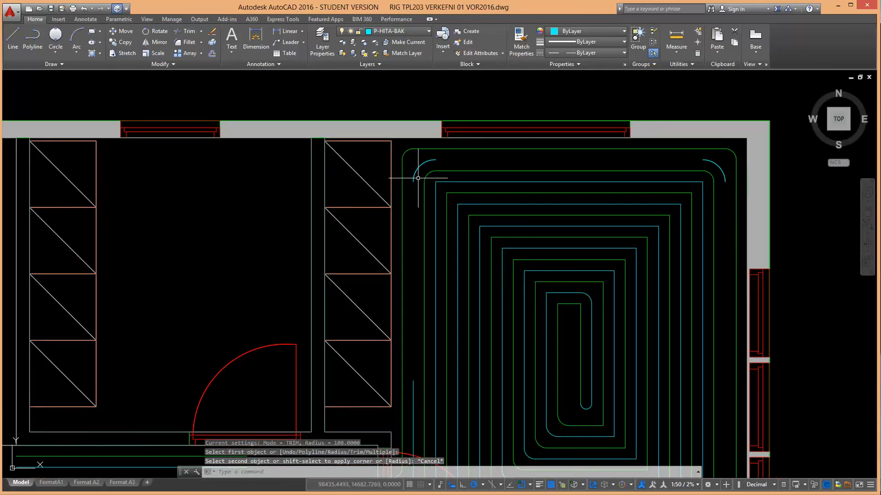
pyautogui.scroll(-1, 418, 178)
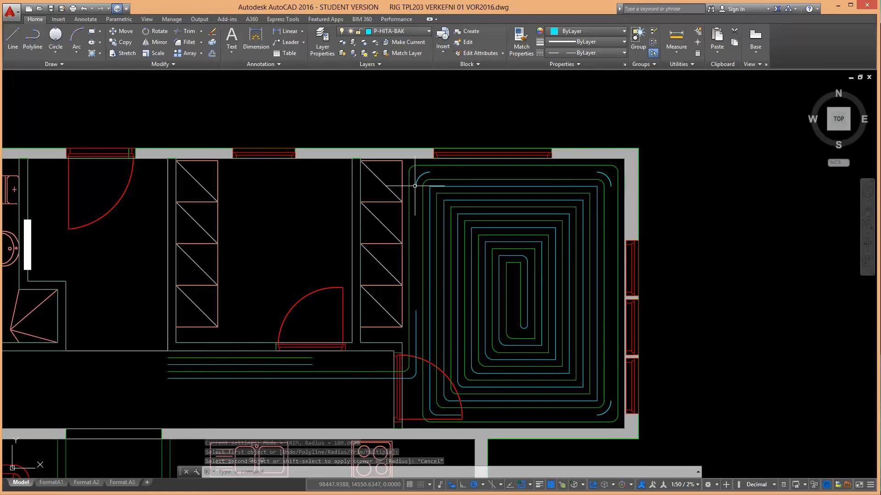
# Step: Erase the loose cyan arcs in the room's northwest and northeast corners and one in the southeast corner
pyautogui.scroll(2, 416, 211)
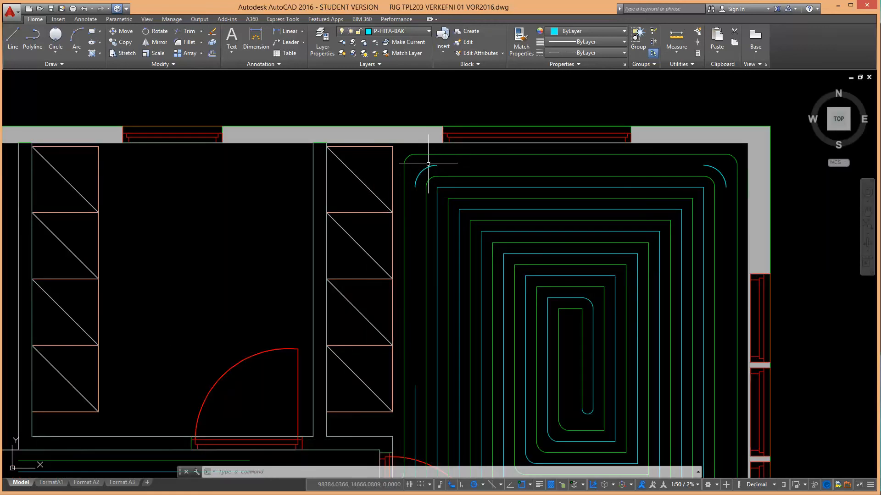
pyautogui.rightClick(719, 169)
pyautogui.click(744, 183)
pyautogui.scroll(-1, 685, 150)
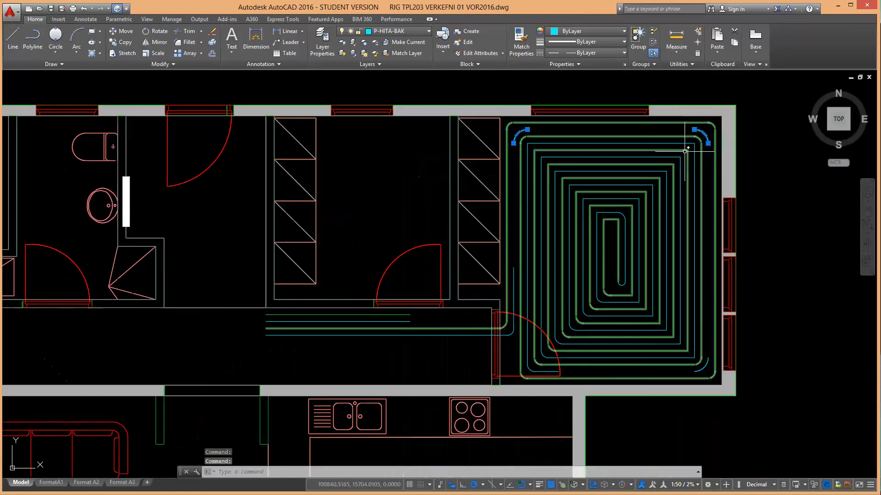
pyautogui.click(703, 368)
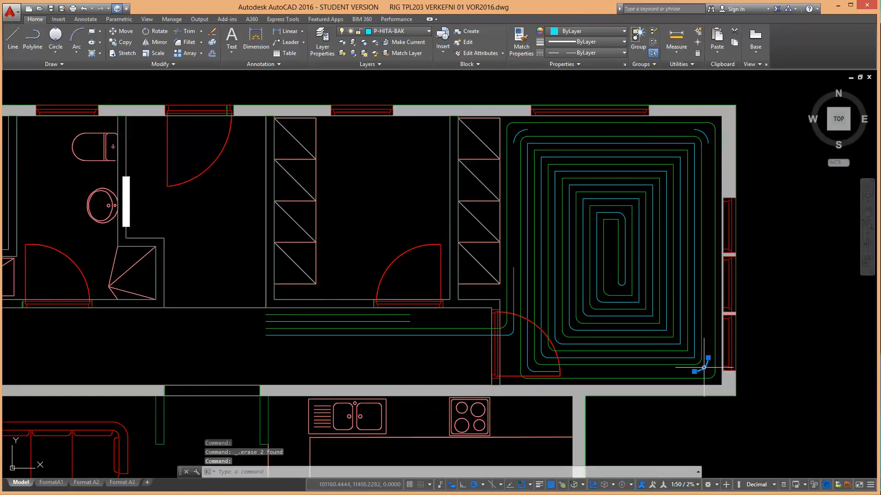
pyautogui.press('Delete')
# Step: Erase the remaining duplicate cyan arcs in the room's two northern corners
pyautogui.scroll(3, 546, 119)
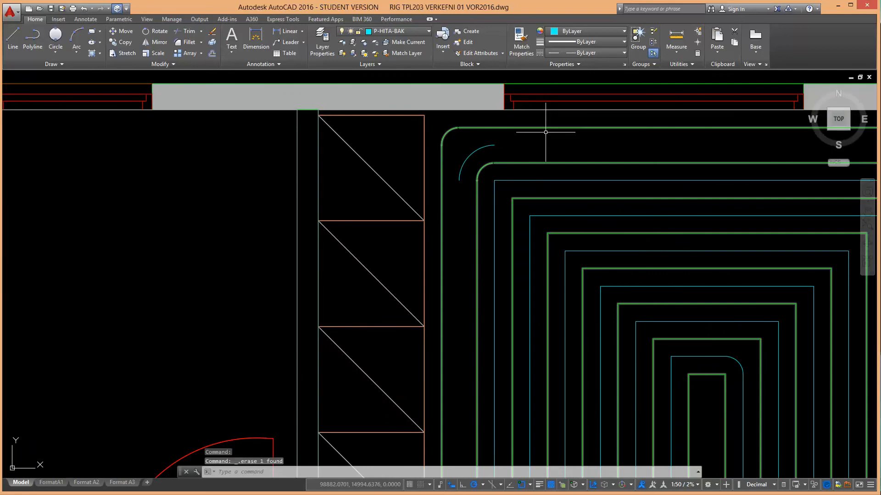
pyautogui.scroll(-2, 544, 150)
pyautogui.click(506, 149)
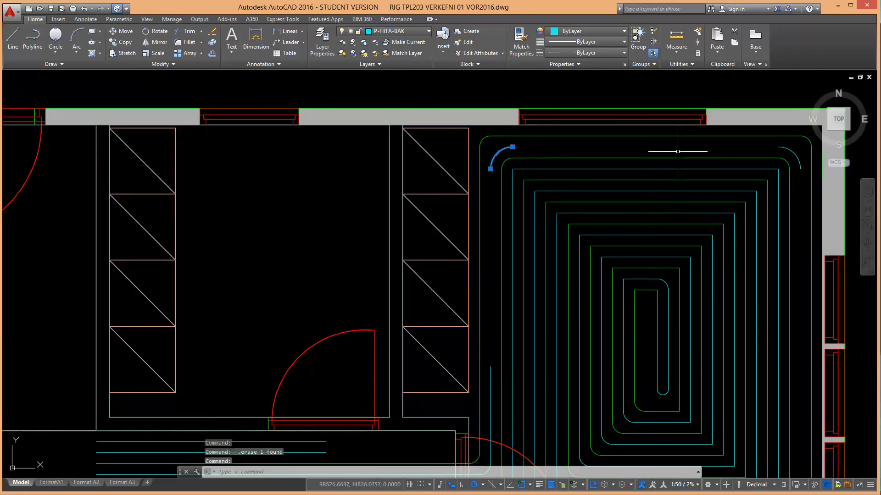
pyautogui.press('Delete')
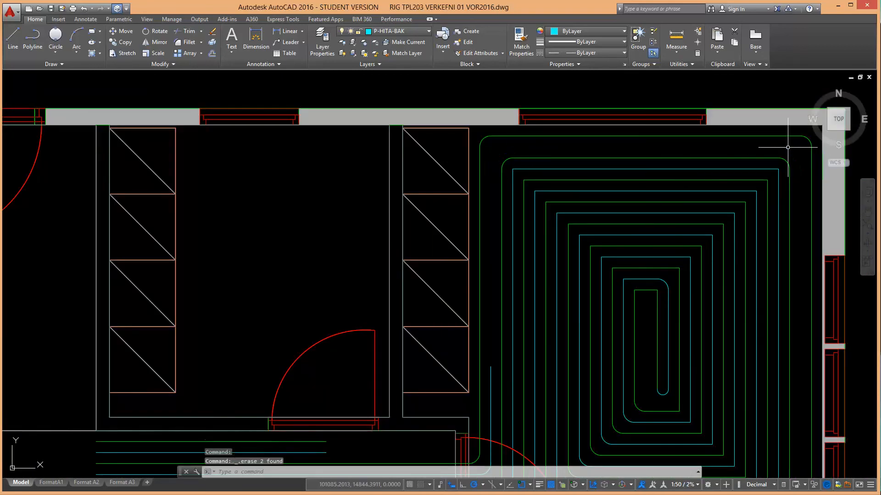
# Step: Draw a vertical helper line between the two outermost green north lines, starting where the inner loop's northwest rounding ends
pyautogui.click(13, 37)
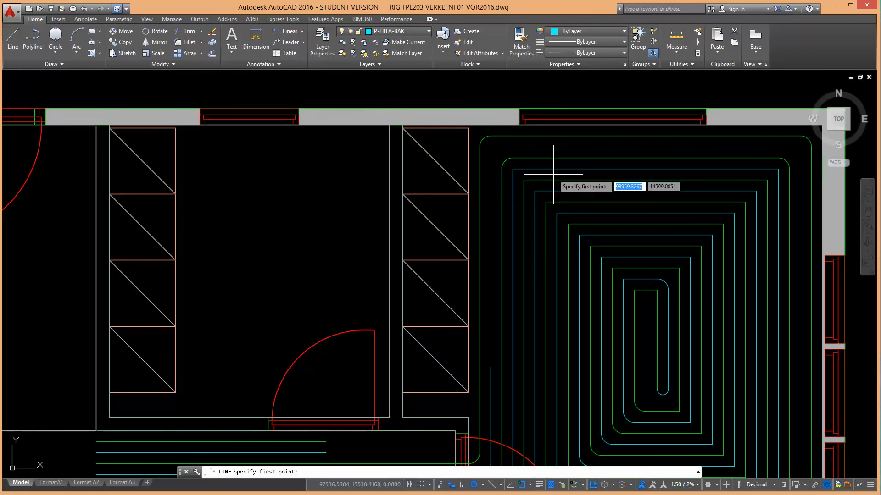
pyautogui.scroll(2, 541, 141)
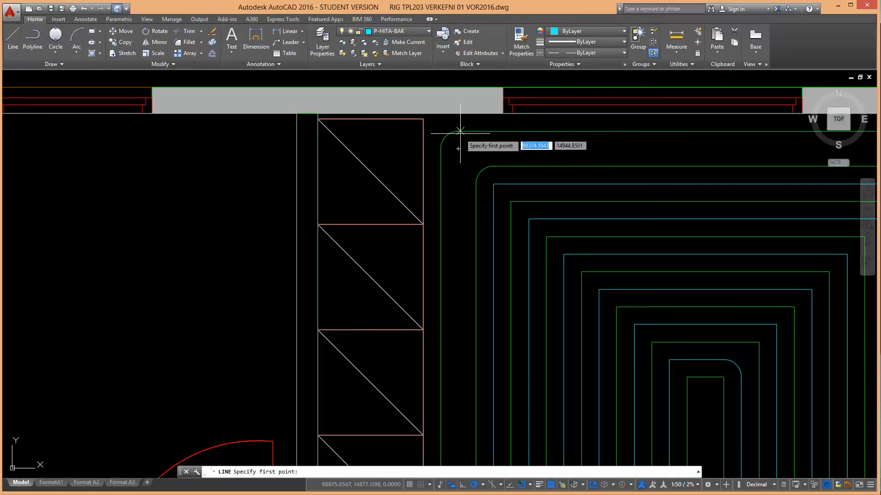
pyautogui.scroll(2, 462, 135)
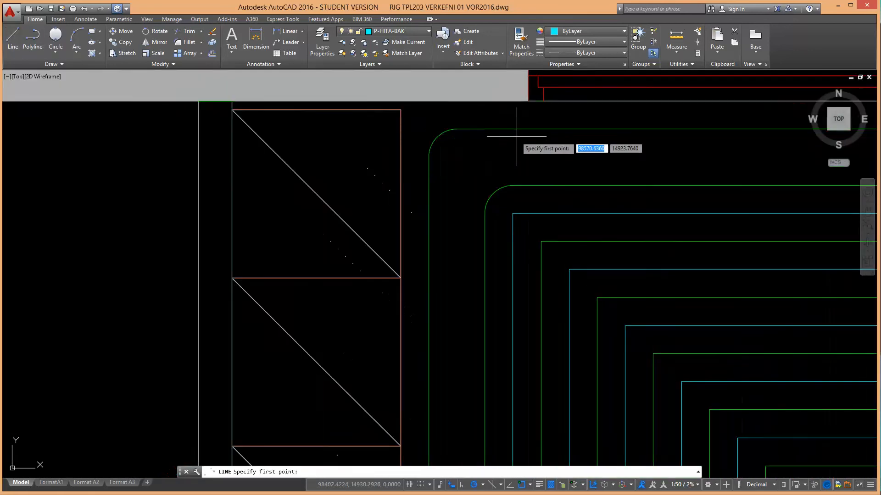
pyautogui.click(514, 184)
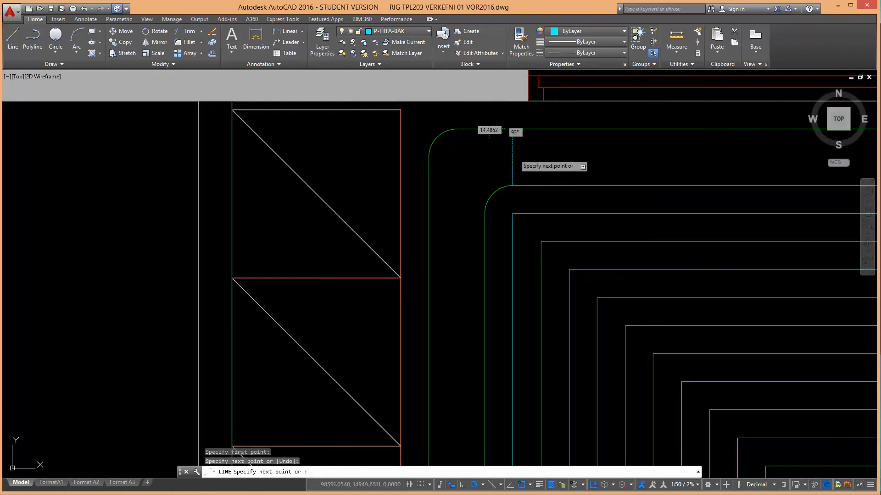
pyautogui.press('Escape')
# Step: Draw a short horizontal cyan line eastward from the helper line's midpoint, and erase the helper line
pyautogui.press('space')
pyautogui.click(513, 157)
pyautogui.click(578, 157)
pyautogui.press('Escape')
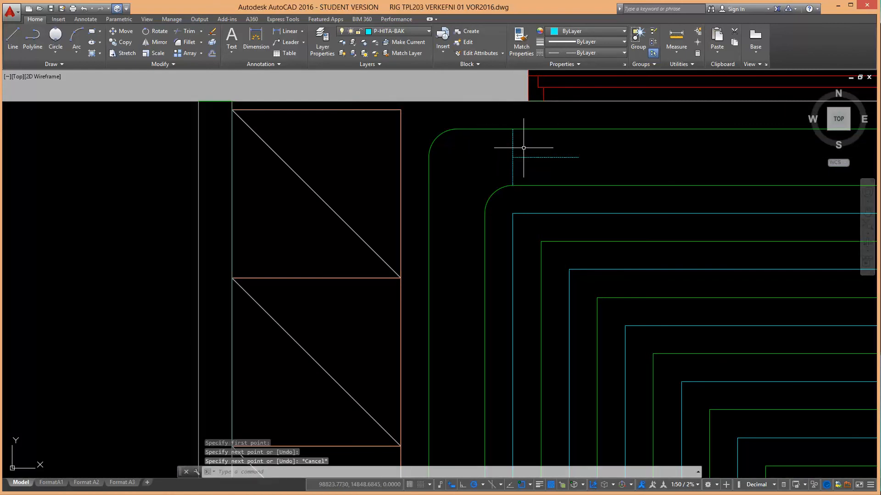
pyautogui.moveTo(524, 148); pyautogui.dragTo(492, 146)
pyautogui.press('Delete')
pyautogui.scroll(-6, 514, 161)
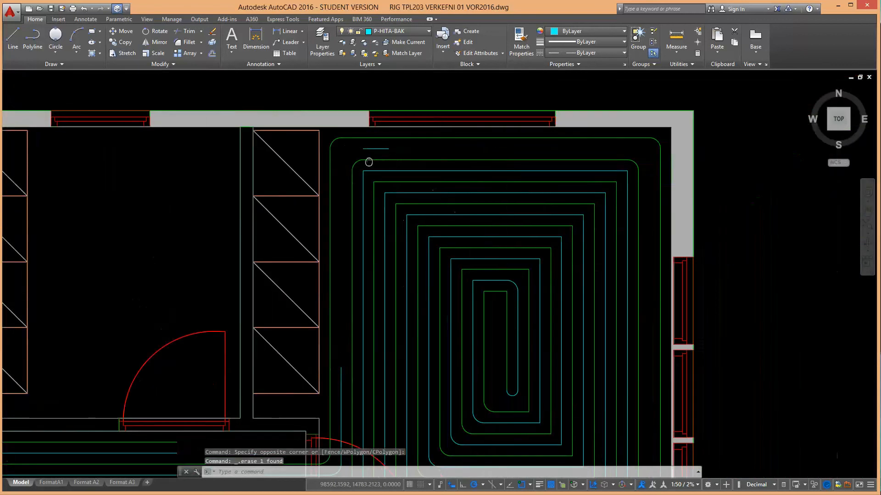
# Step: Draw two short cyan lines from the ends of the southeast corner arc, one northward and one westward
pyautogui.scroll(6, 596, 363)
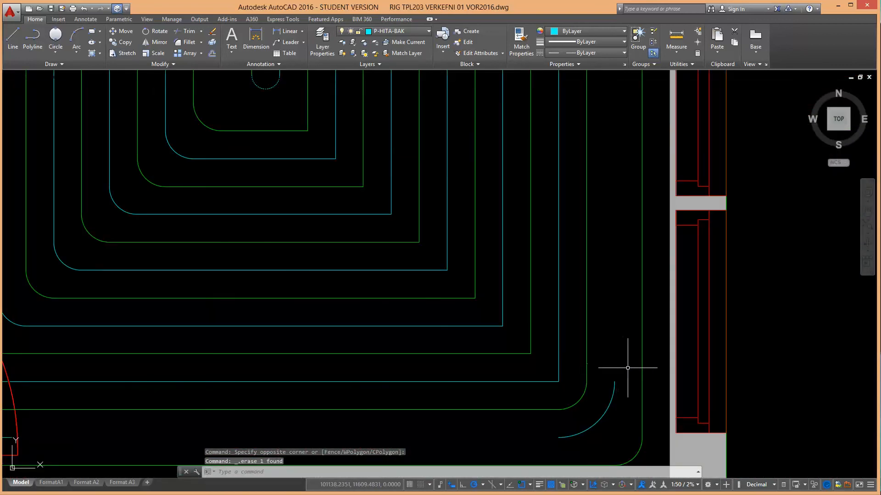
pyautogui.write('l')
pyautogui.press('space')
pyautogui.click(614, 378)
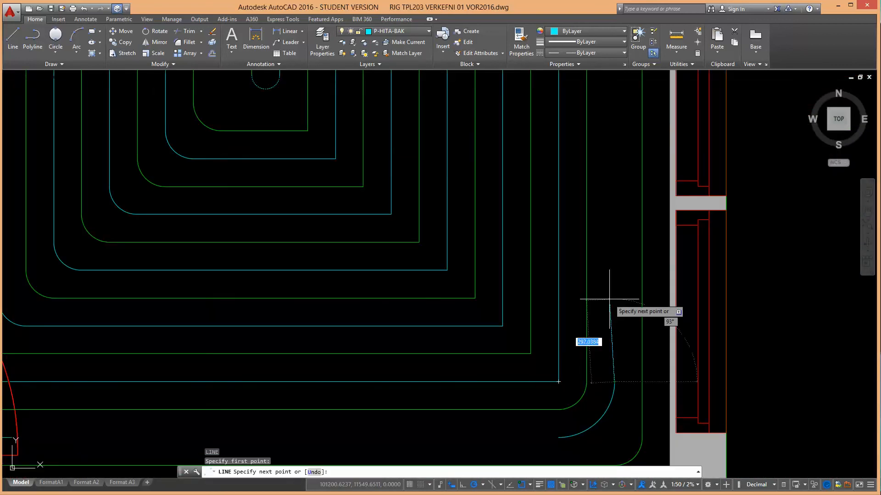
pyautogui.click(614, 292)
pyautogui.press('space')
pyautogui.press('space')
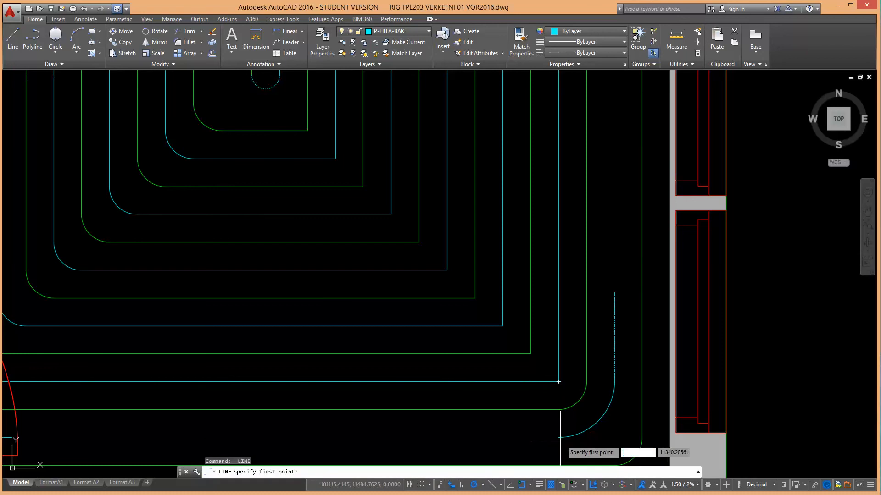
pyautogui.click(558, 438)
pyautogui.click(502, 438)
pyautogui.press('Escape')
# Step: Erase the cyan arc between the two short lines in the room's southeast corner
pyautogui.click(617, 422)
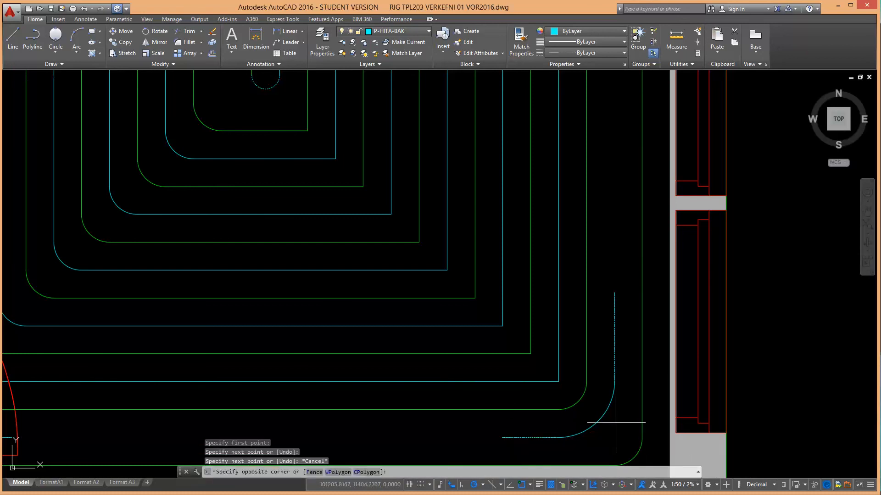
pyautogui.click(598, 421)
pyautogui.scroll(-3, 597, 427)
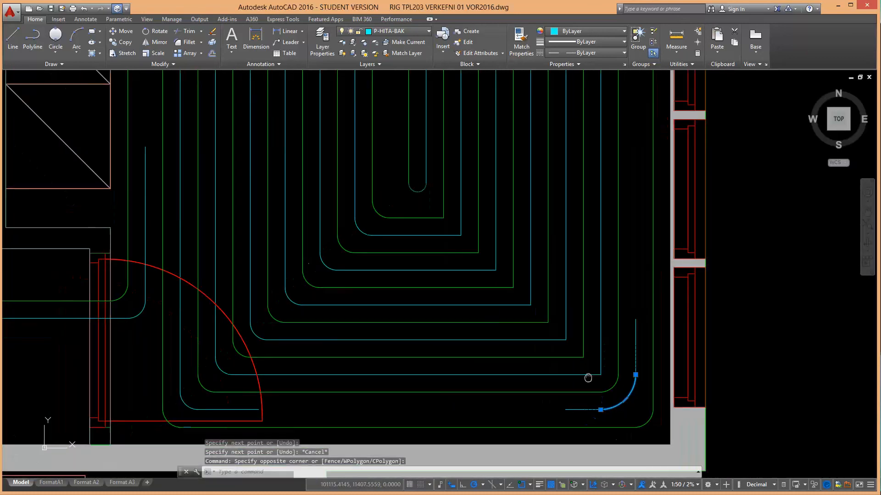
pyautogui.press('Delete')
# Step: Fillet the cyan west line by the doorway to the short cyan north line in the northwest corner at radius 100
pyautogui.scroll(2, 255, 390)
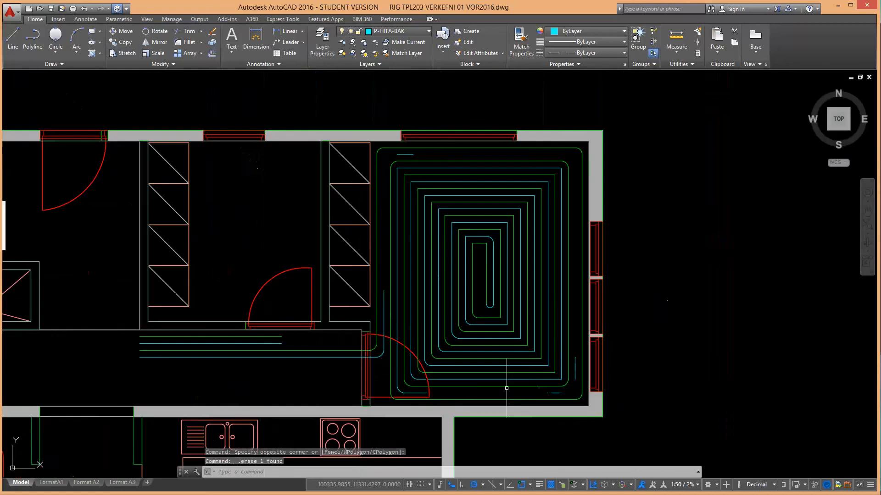
pyautogui.scroll(-3, 506, 388)
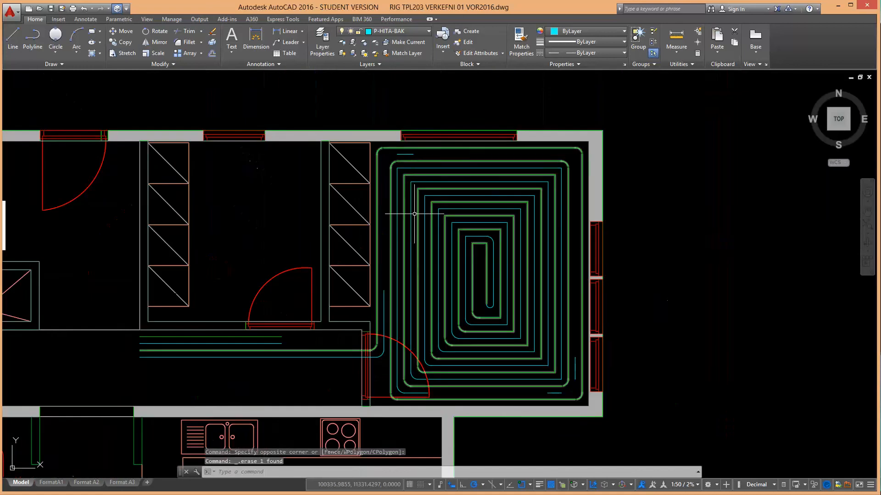
pyautogui.click(189, 42)
pyautogui.scroll(2, 398, 285)
pyautogui.click(376, 313)
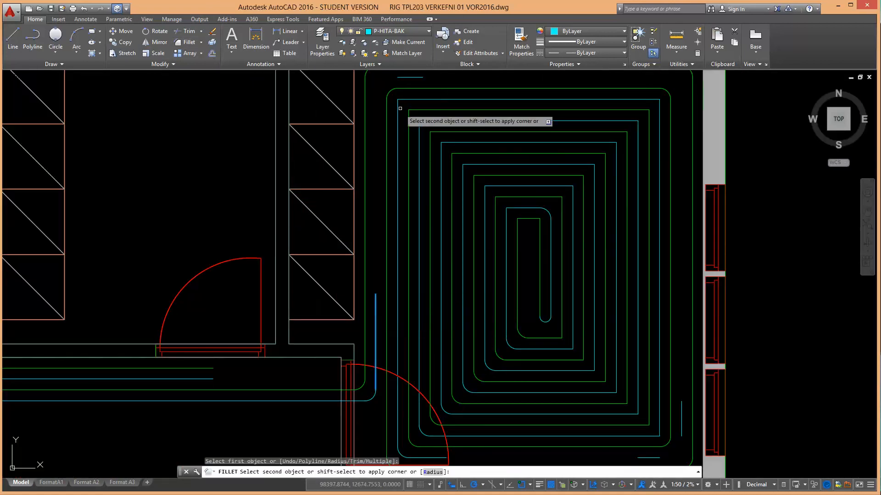
pyautogui.click(403, 77)
pyautogui.moveTo(415, 99); pyautogui.dragTo(390, 145, button='middle')
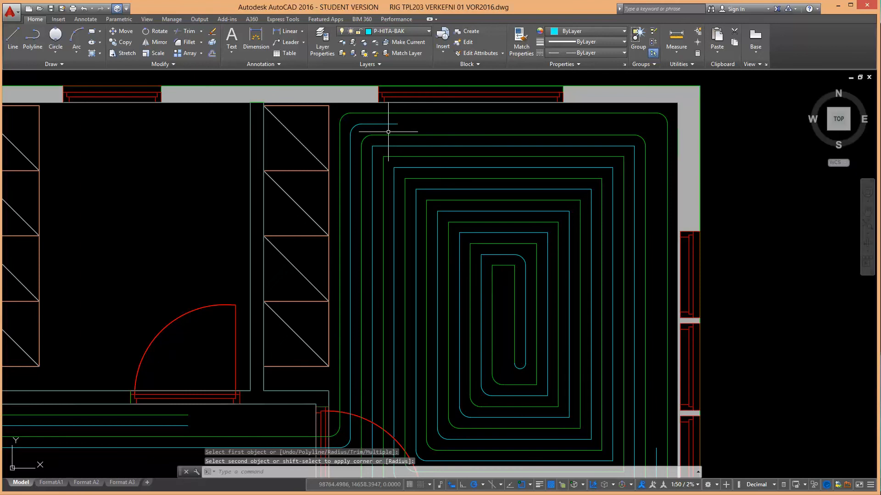
# Step: Fillet the outermost cyan loop's northeast corner and its southeast corner, joining the south line by the doorway, at radius 100
pyautogui.press('Return')
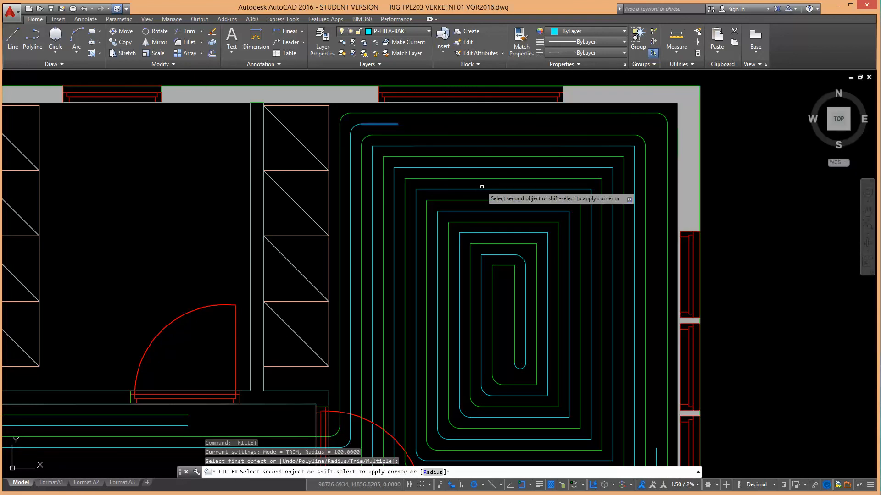
pyautogui.click(657, 458)
pyautogui.press('Escape')
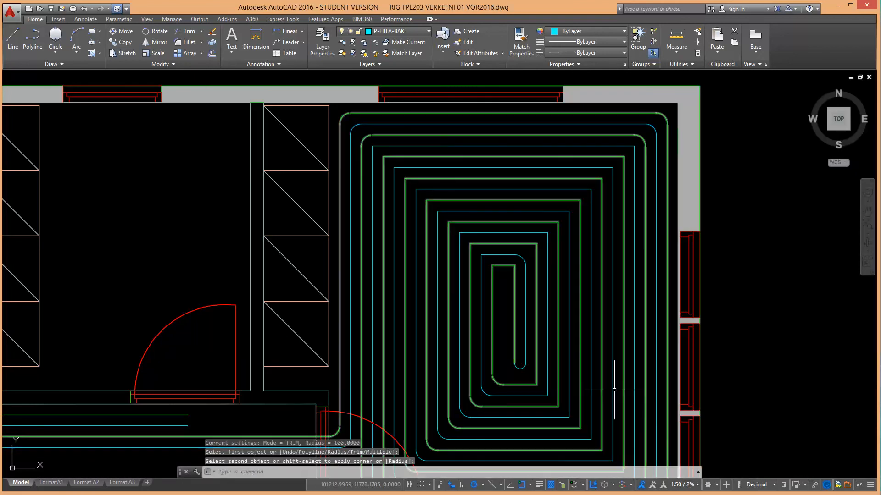
pyautogui.moveTo(569, 313); pyautogui.dragTo(568, 231, button='middle')
pyautogui.press('Return')
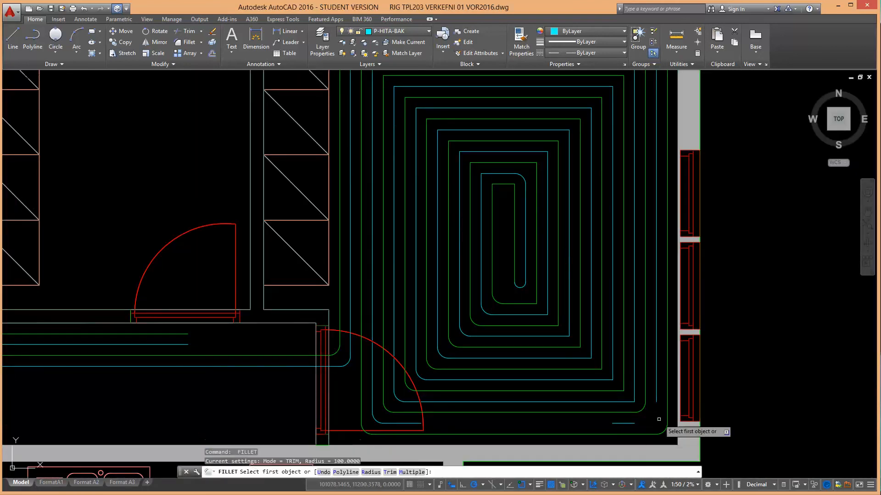
pyautogui.click(657, 395)
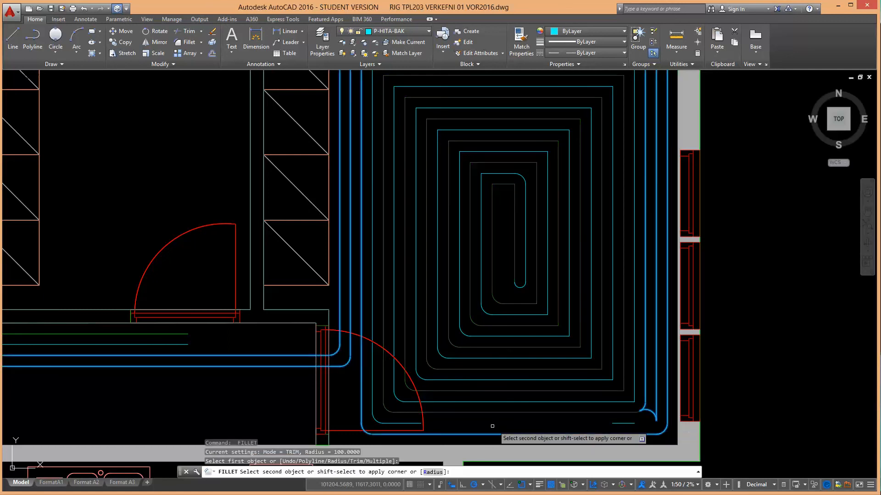
pyautogui.click(417, 422)
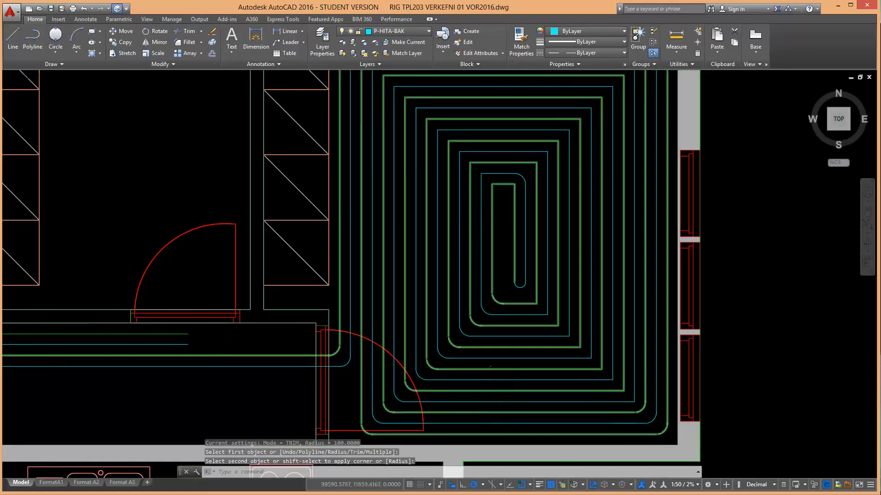
# Step: Fillet the northwest corner of the innermost cyan loop at radius 100
pyautogui.scroll(-2, 484, 393)
pyautogui.scroll(2, 436, 425)
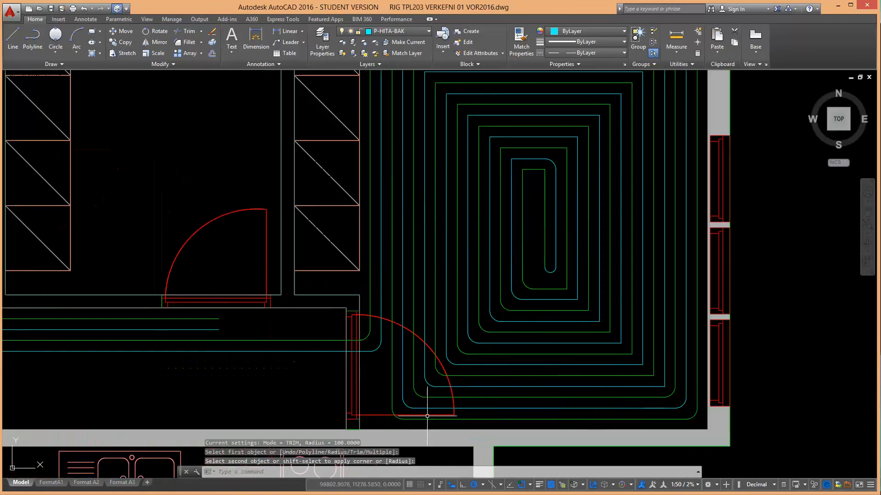
pyautogui.moveTo(501, 347)
pyautogui.mouseDown(button='middle')
pyautogui.moveTo(475, 361)
pyautogui.moveTo(413, 437)
pyautogui.mouseUp(button='middle')
pyautogui.scroll(6, 471, 234)
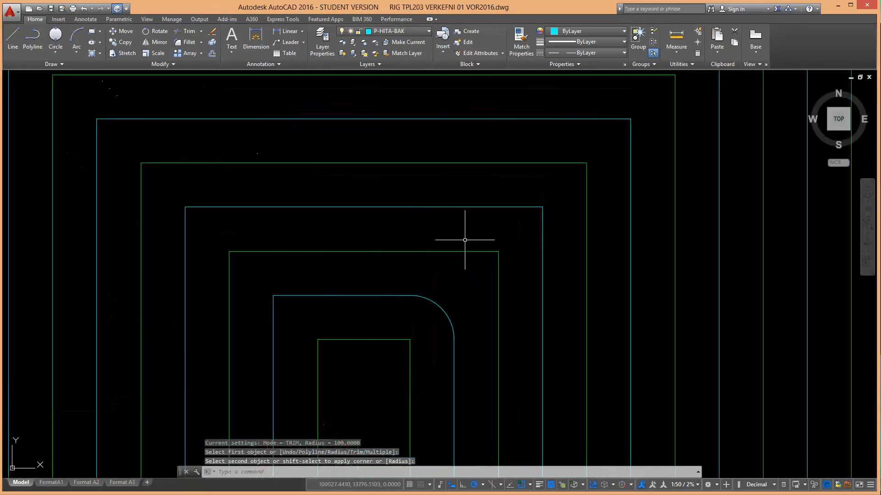
pyautogui.press('space')
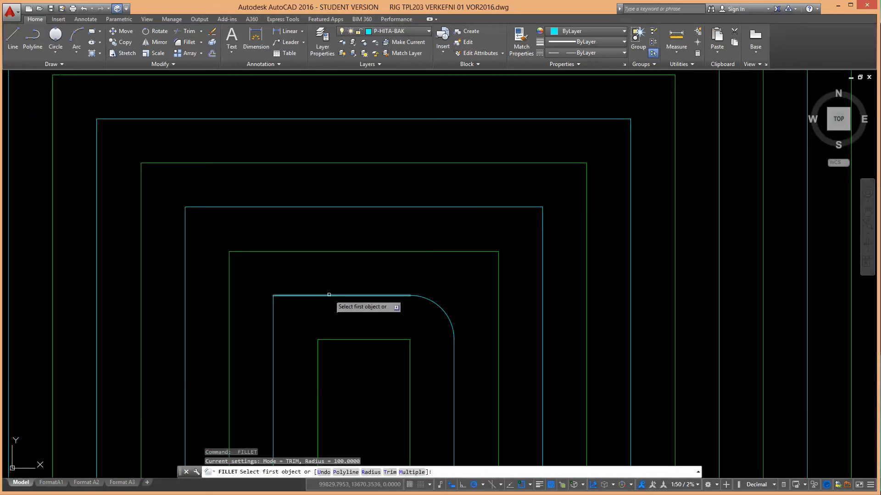
pyautogui.click(325, 296)
pyautogui.click(273, 322)
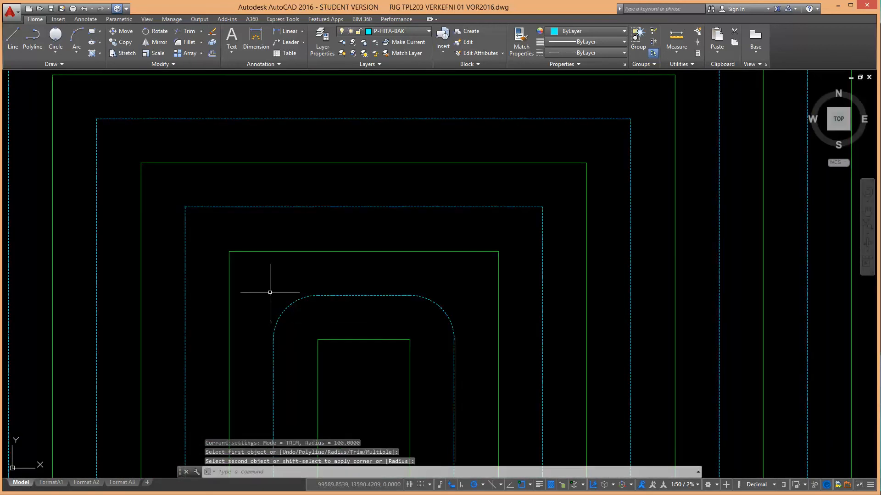
# Step: Fillet the northwest corners of the next green loop and the next cyan loop outward at radius 100
pyautogui.press('space')
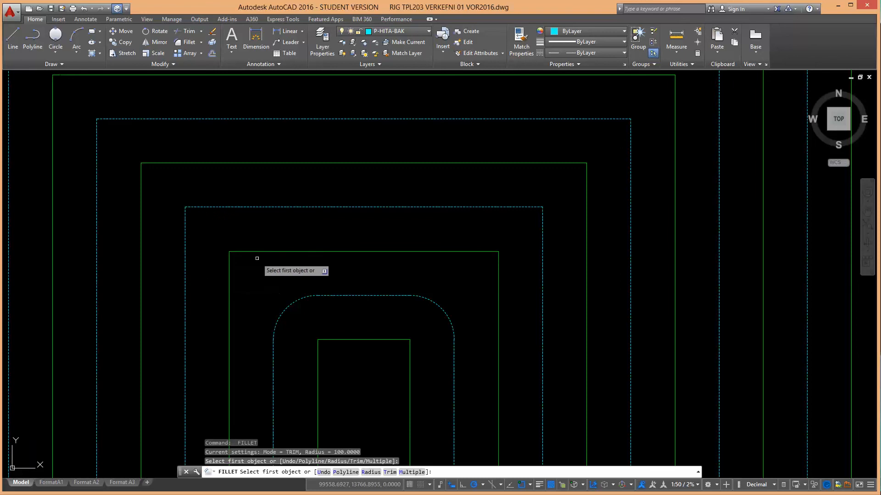
pyautogui.click(258, 252)
pyautogui.click(229, 270)
pyautogui.press('space')
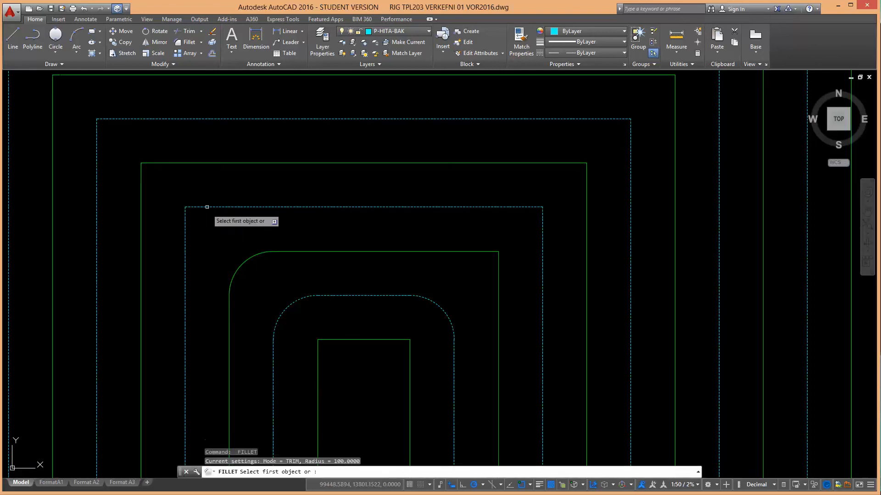
pyautogui.click(203, 207)
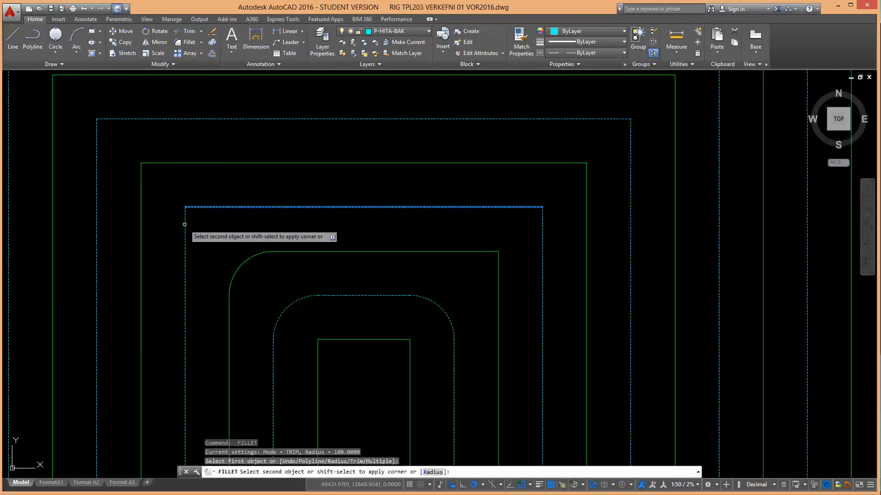
pyautogui.click(185, 225)
pyautogui.scroll(-6, 295, 370)
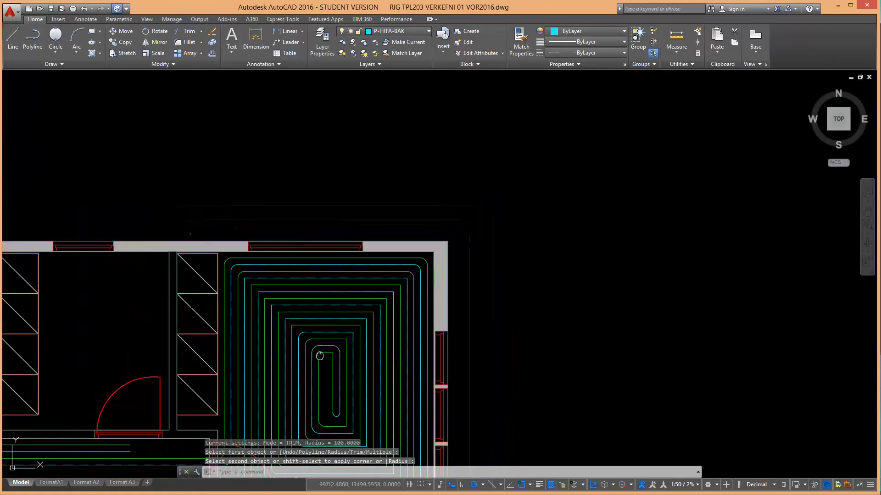
pyautogui.moveTo(320, 357); pyautogui.dragTo(561, 202, button='middle')
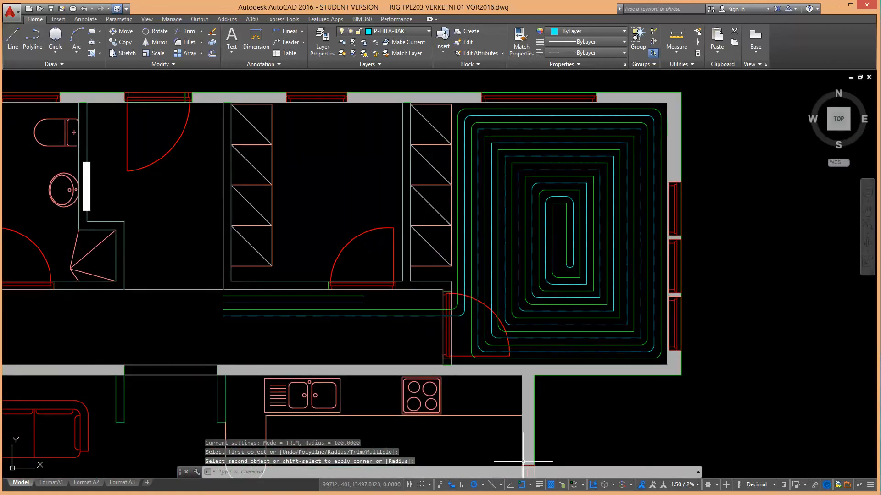
# Step: Examine the heating loops in the rooms, their corridor pipe ends and the unconnected line stubs around the white manifold in the entrance hall
pyautogui.scroll(-1, 569, 447)
pyautogui.scroll(-2, 675, 379)
pyautogui.moveTo(674, 379); pyautogui.dragTo(576, 397, button='middle')
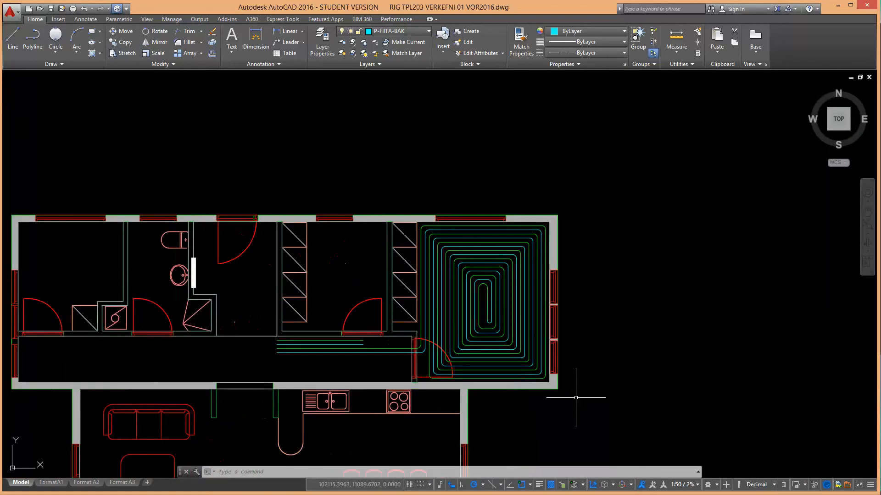
pyautogui.scroll(4, 575, 398)
pyautogui.scroll(-4, 56, 345)
pyautogui.moveTo(68, 341)
pyautogui.mouseDown(button='middle')
pyautogui.moveTo(85, 332)
pyautogui.moveTo(243, 368)
pyautogui.moveTo(242, 377)
pyautogui.mouseUp(button='middle')
pyautogui.scroll(4, 242, 371)
pyautogui.scroll(-2, 242, 370)
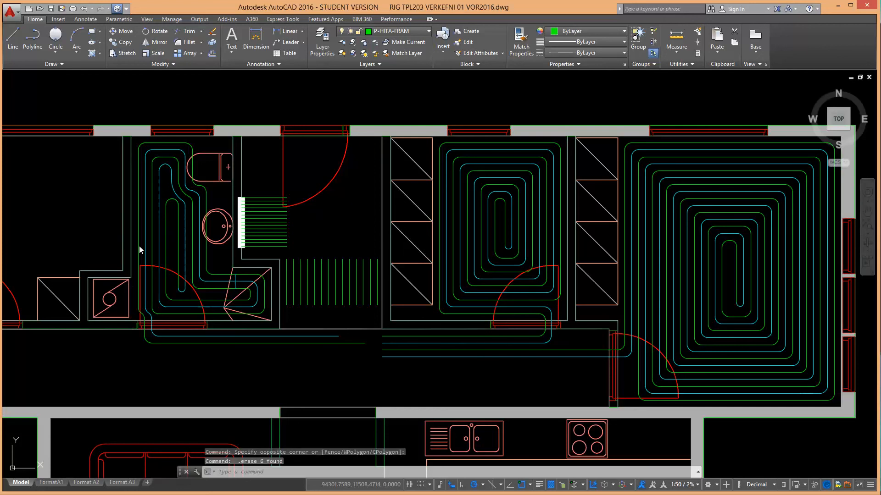
pyautogui.scroll(2, 92, 247)
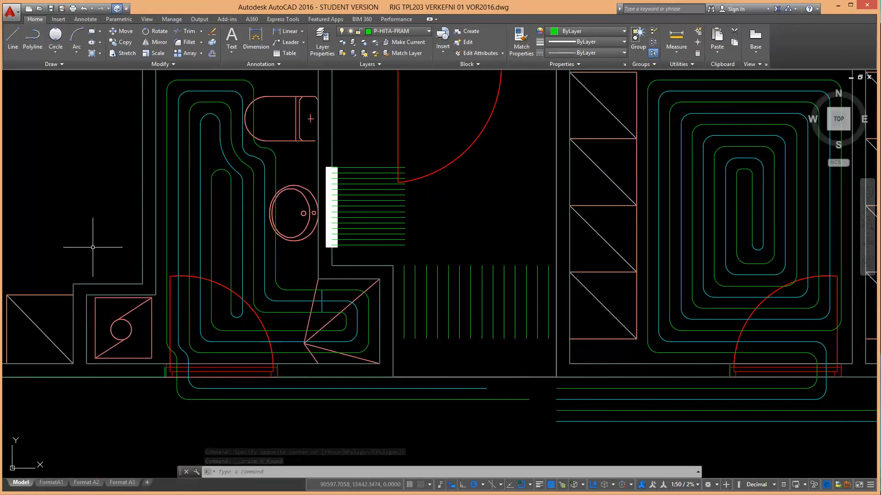
pyautogui.moveTo(93, 247); pyautogui.dragTo(132, 256, button='middle')
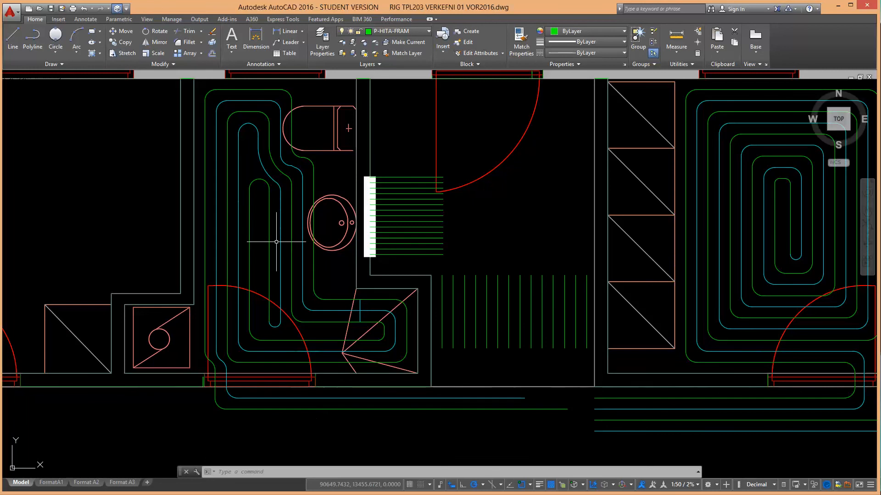
pyautogui.moveTo(490, 365); pyautogui.dragTo(305, 356, button='middle')
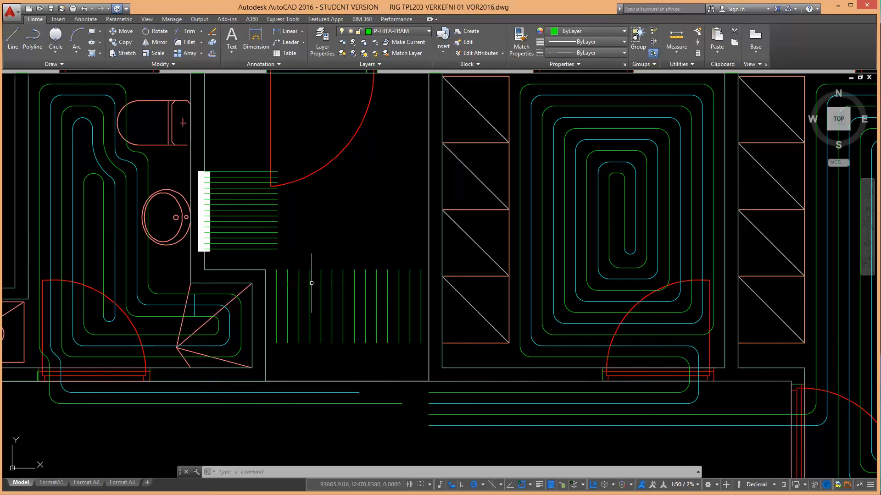
# Step: Fillet the bathroom's cyan corridor run to the westernmost vertical hall line, and that line to the southernmost manifold stub, at radius 100
pyautogui.click(185, 45)
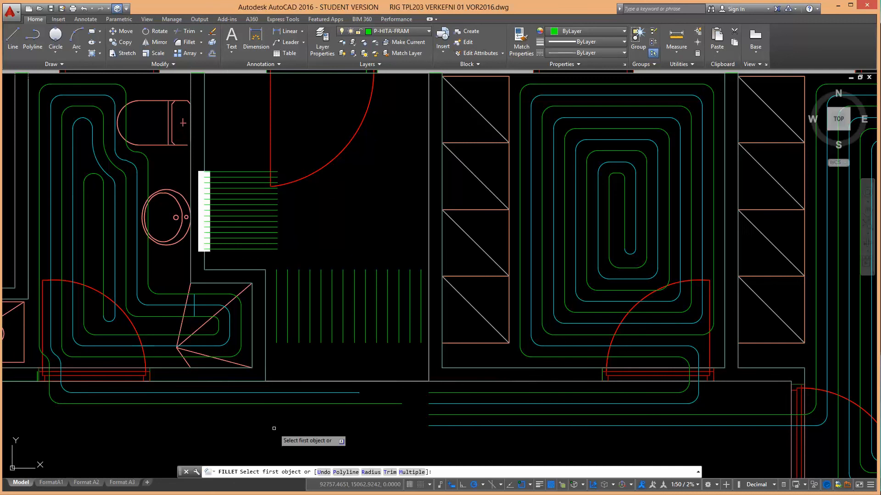
pyautogui.click(178, 393)
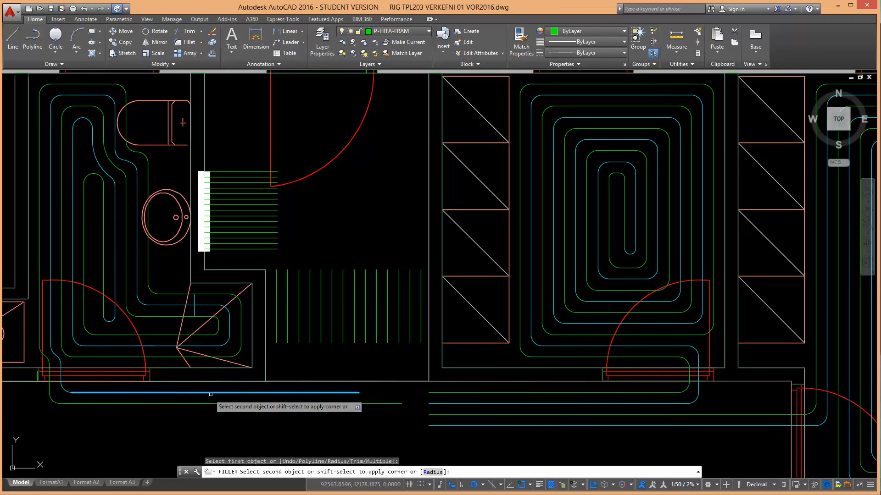
pyautogui.click(276, 333)
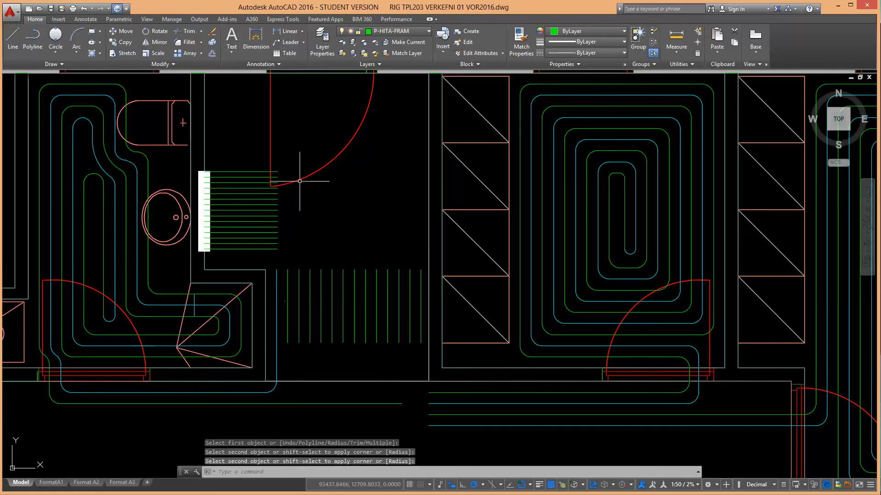
pyautogui.press('Escape')
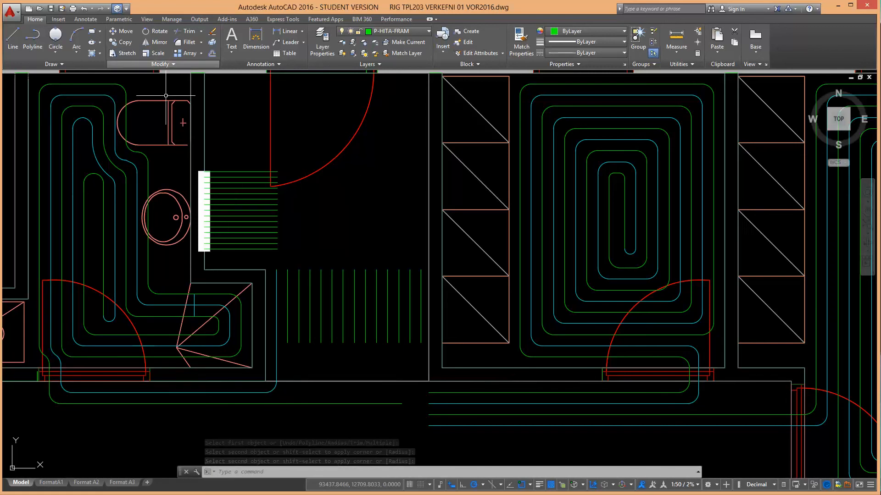
pyautogui.click(196, 43)
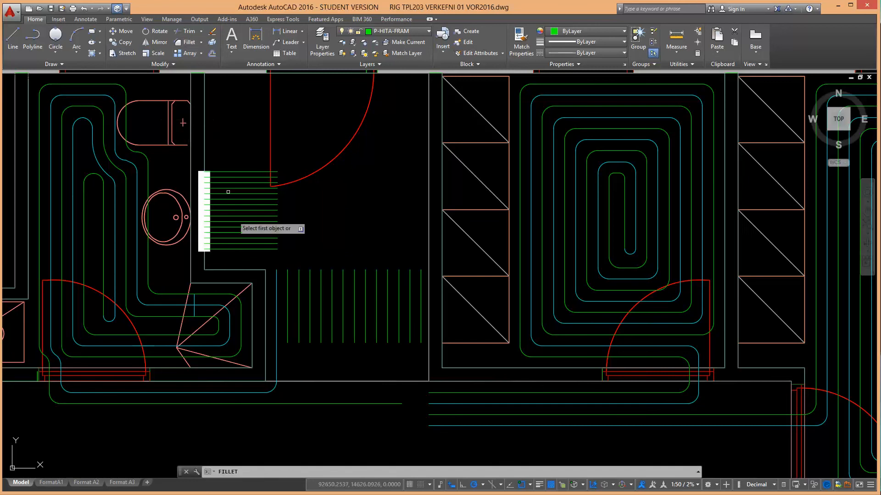
pyautogui.click(276, 286)
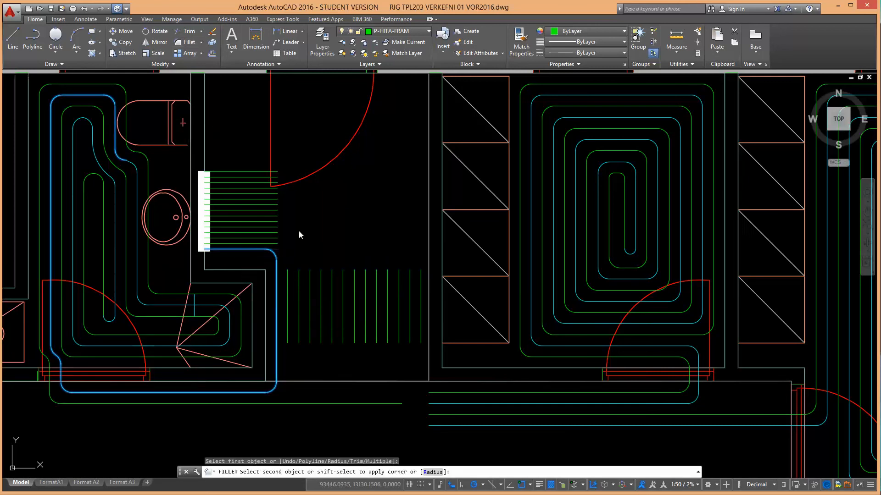
pyautogui.click(284, 385)
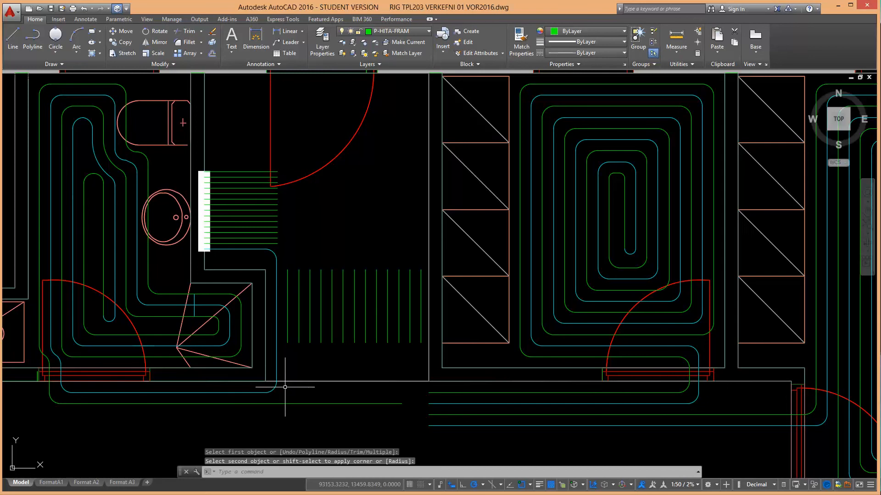
# Step: Fillet the bathroom's green corridor run to the next vertical hall line, and that line to the second manifold stub from the south, at radius 100
pyautogui.click(188, 42)
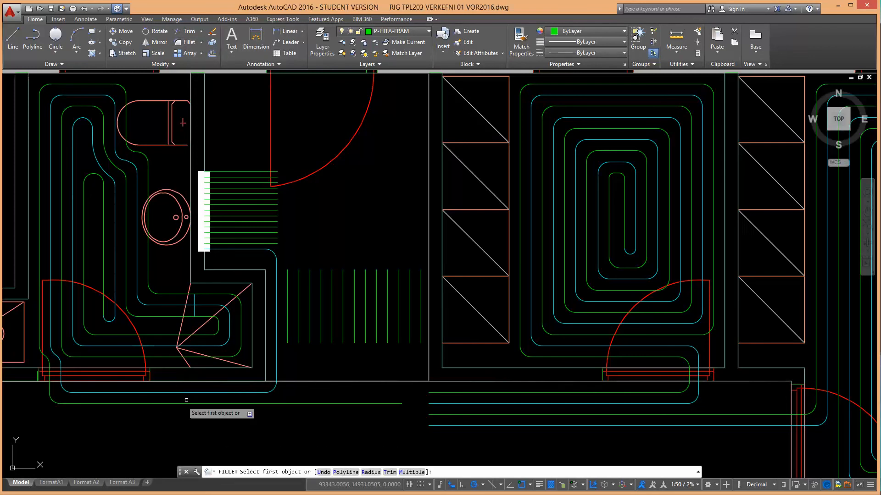
pyautogui.click(210, 403)
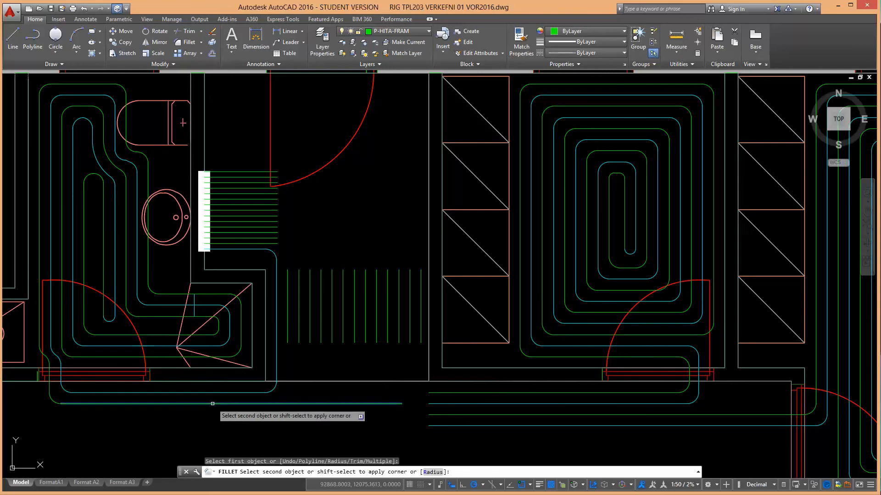
pyautogui.click(288, 323)
pyautogui.press('Return')
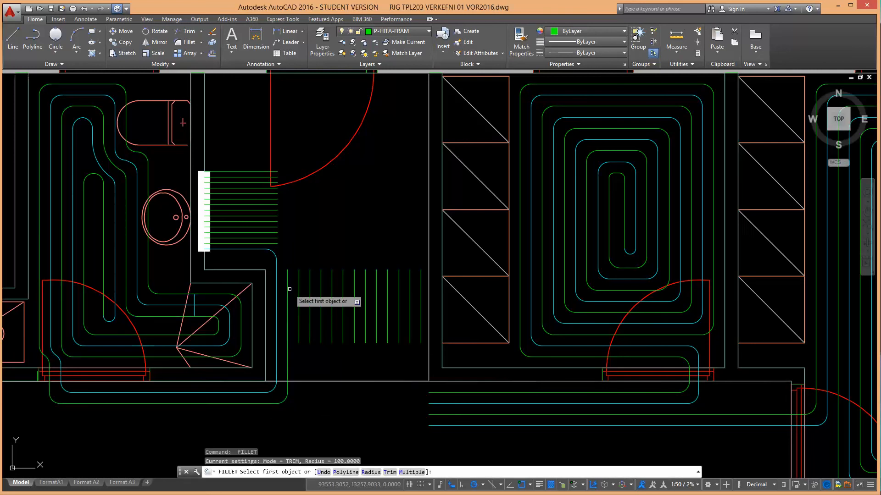
pyautogui.click(287, 286)
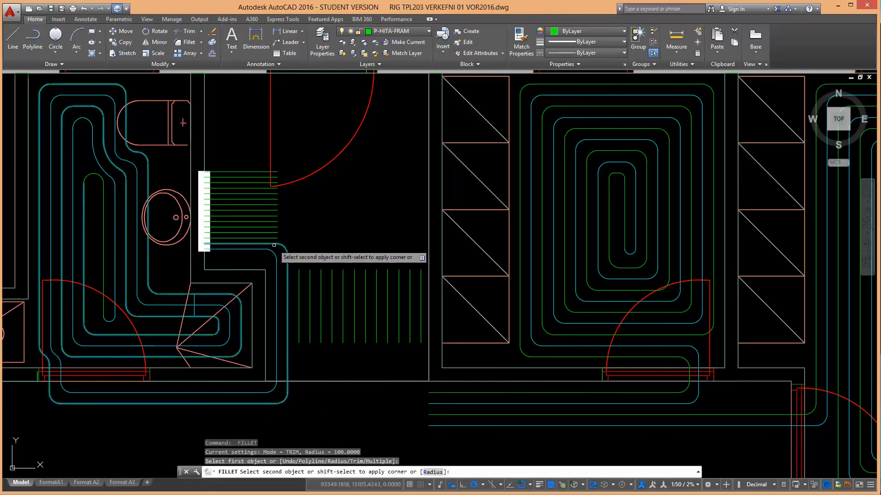
pyautogui.click(285, 238)
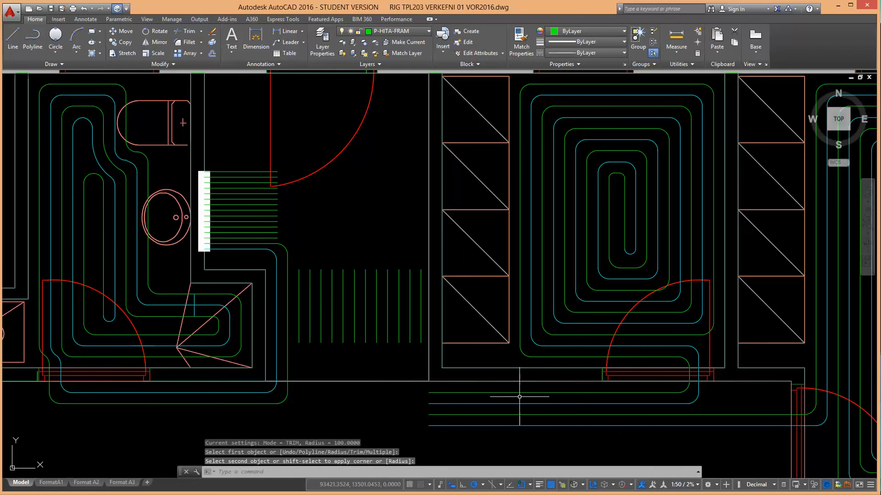
# Step: Fillet the middle bedroom's green corridor run to the easternmost vertical hall line, and that line to the northernmost manifold stub, at radius 100
pyautogui.press('Return')
pyautogui.click(499, 393)
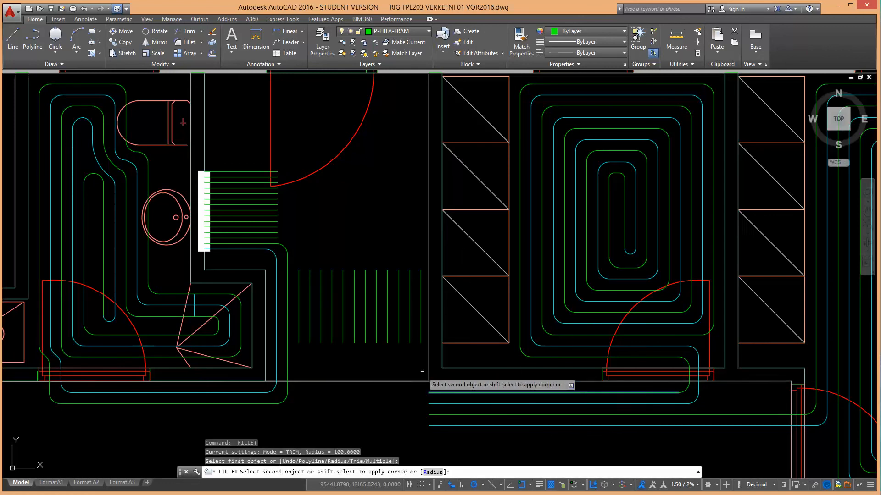
pyautogui.click(422, 336)
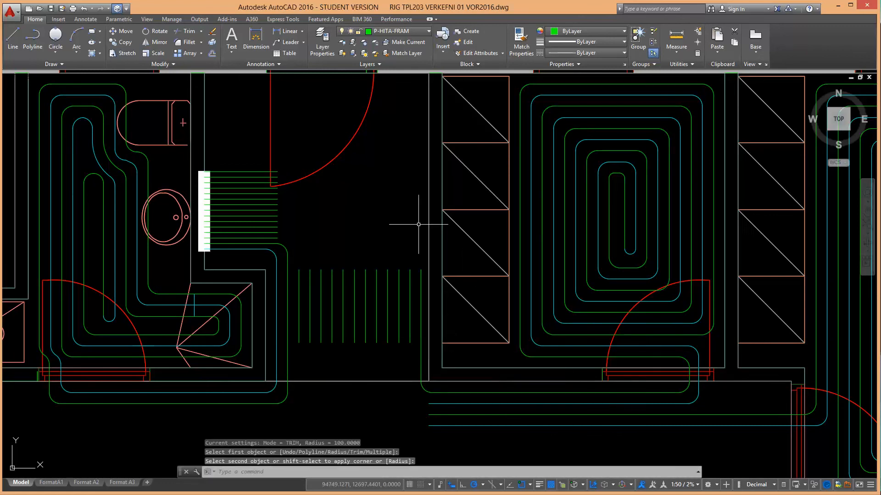
pyautogui.press('Return')
pyautogui.click(269, 173)
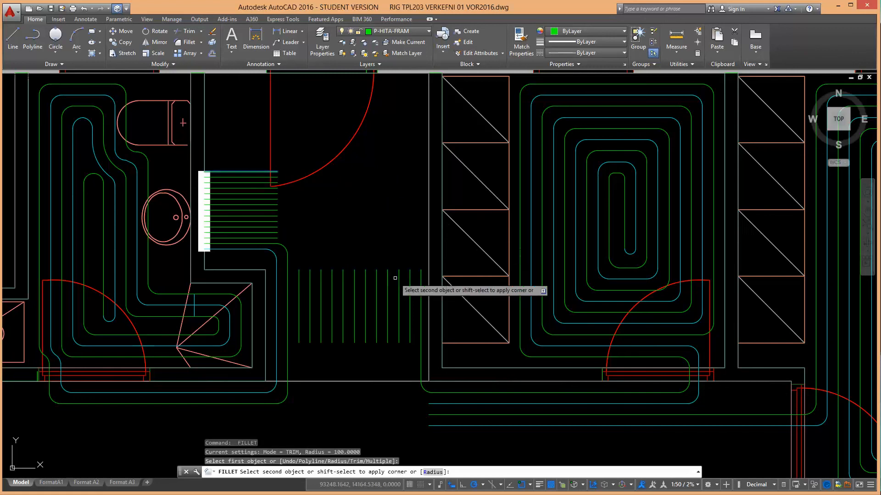
pyautogui.click(422, 295)
# Step: Fillet the middle bedroom's cyan run to the easternmost free vertical hall line, and that line to the second manifold stub from the north, at radius 100
pyautogui.scroll(-6, 421, 295)
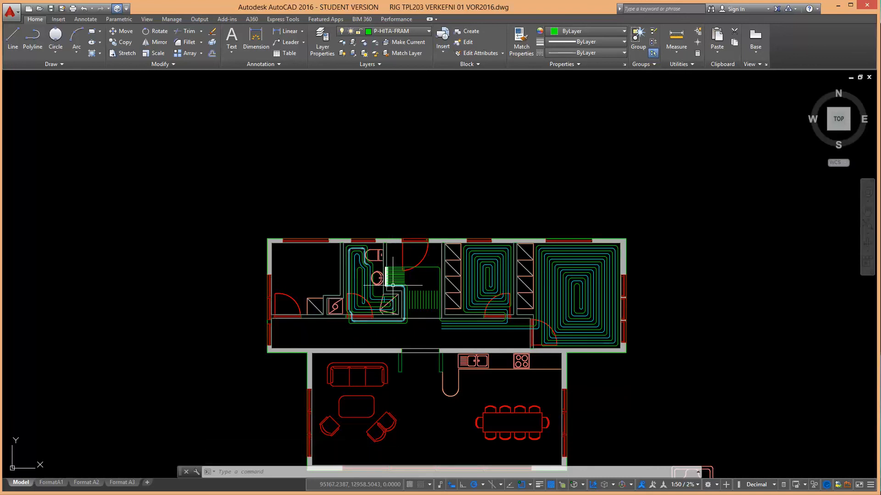
pyautogui.scroll(3, 393, 285)
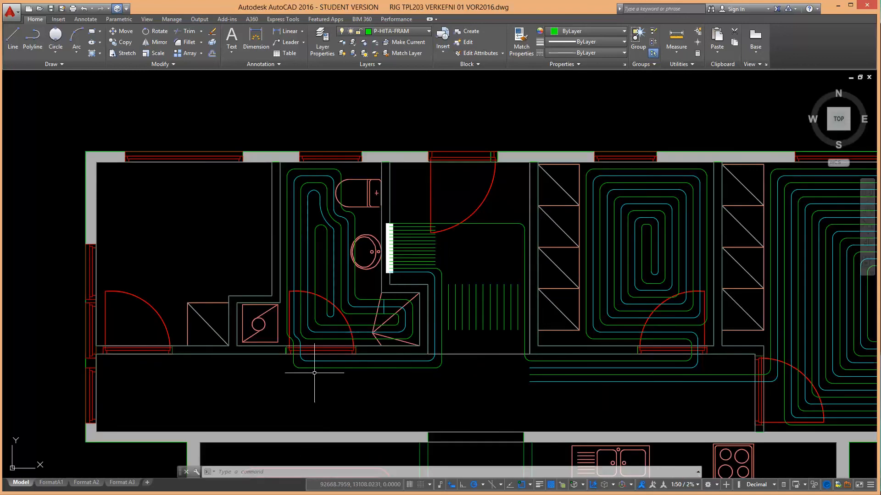
pyautogui.scroll(-2, 210, 242)
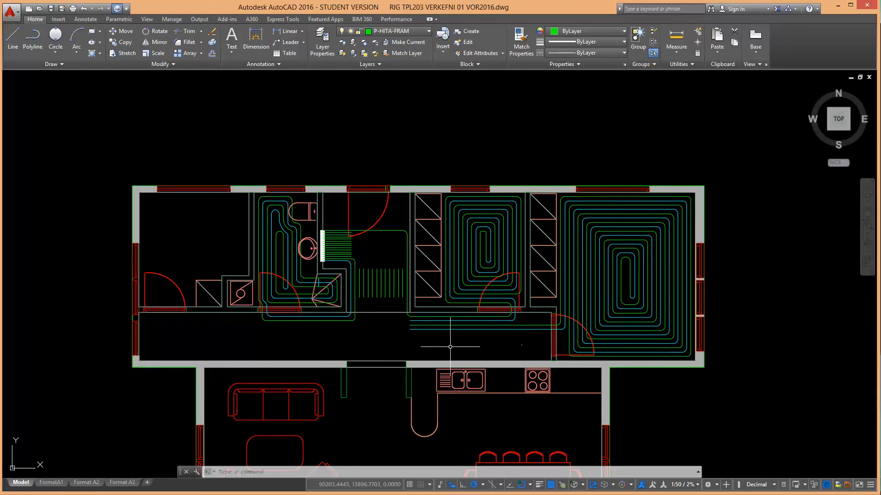
pyautogui.moveTo(376, 347); pyautogui.dragTo(401, 247, button='middle')
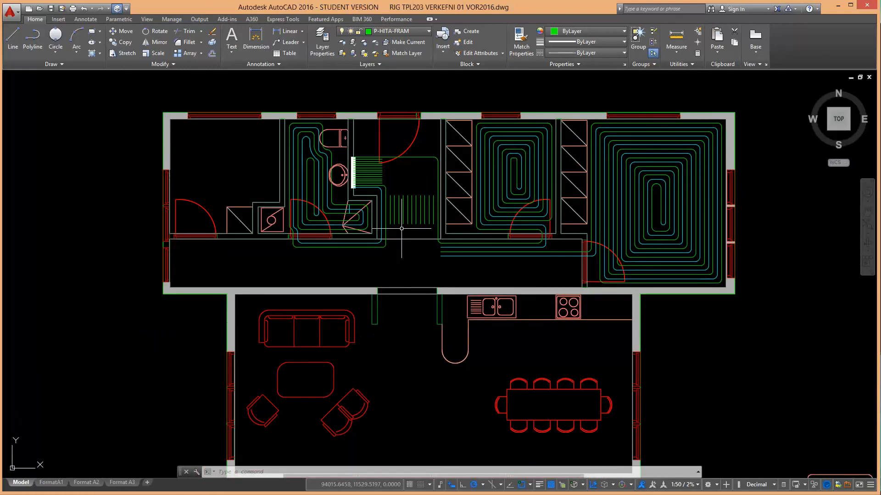
pyautogui.scroll(6, 406, 200)
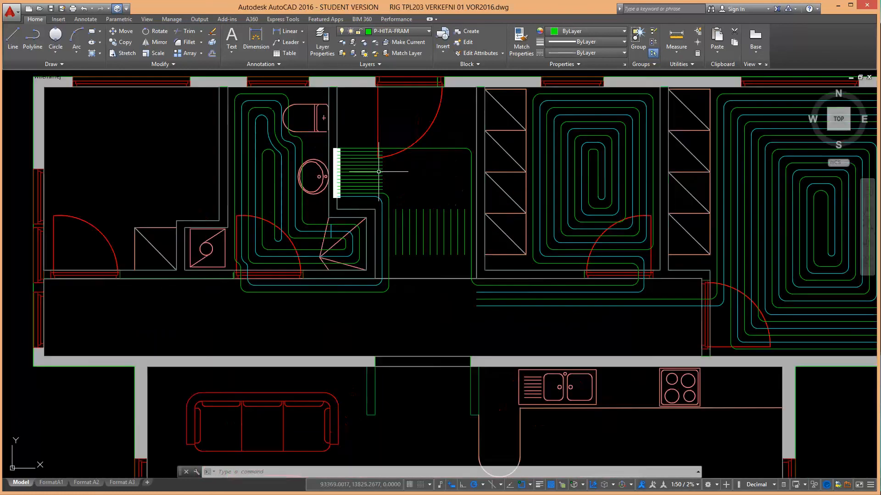
pyautogui.scroll(-4, 399, 213)
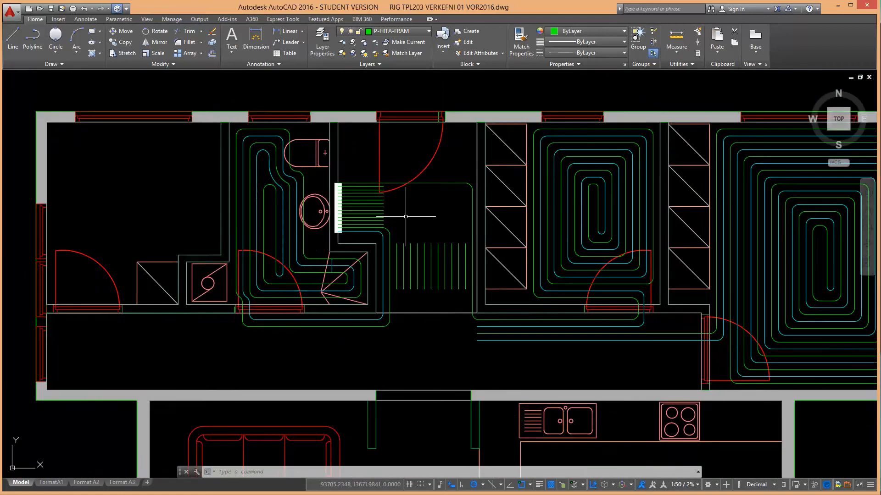
pyautogui.write('f')
pyautogui.press('Return')
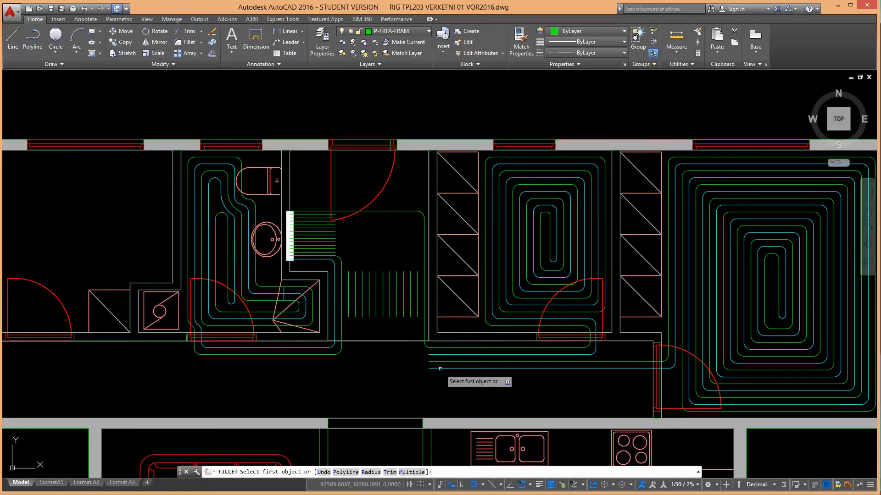
pyautogui.click(443, 354)
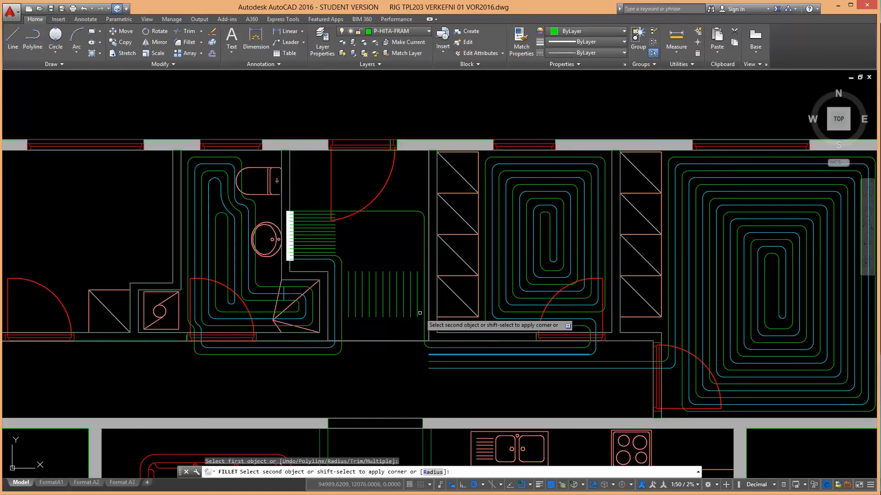
pyautogui.click(416, 313)
pyautogui.press('Return')
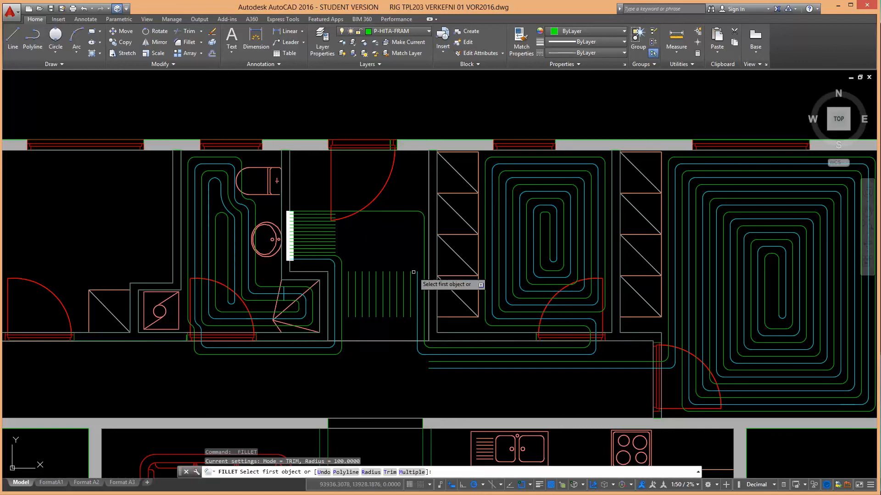
pyautogui.click(417, 285)
pyautogui.scroll(4, 338, 225)
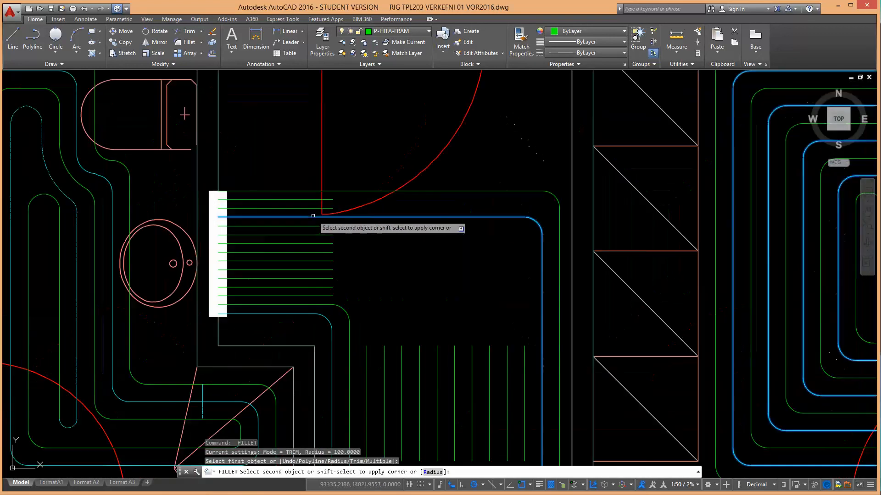
pyautogui.scroll(-2, 436, 270)
pyautogui.moveTo(435, 269); pyautogui.dragTo(303, 219, button='middle')
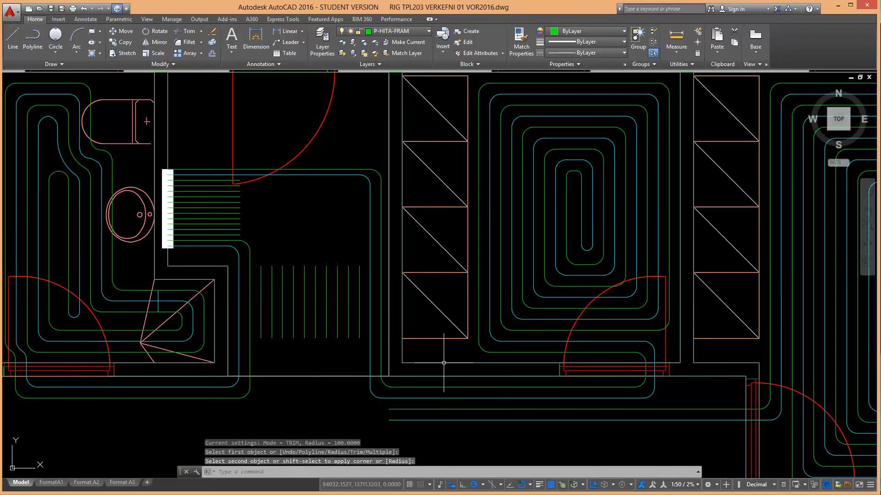
pyautogui.press('Return')
pyautogui.click(416, 408)
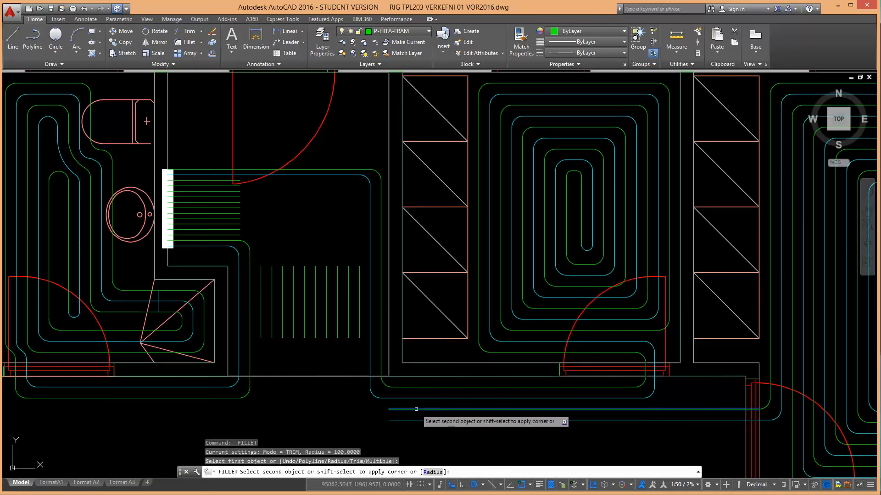
pyautogui.click(416, 409)
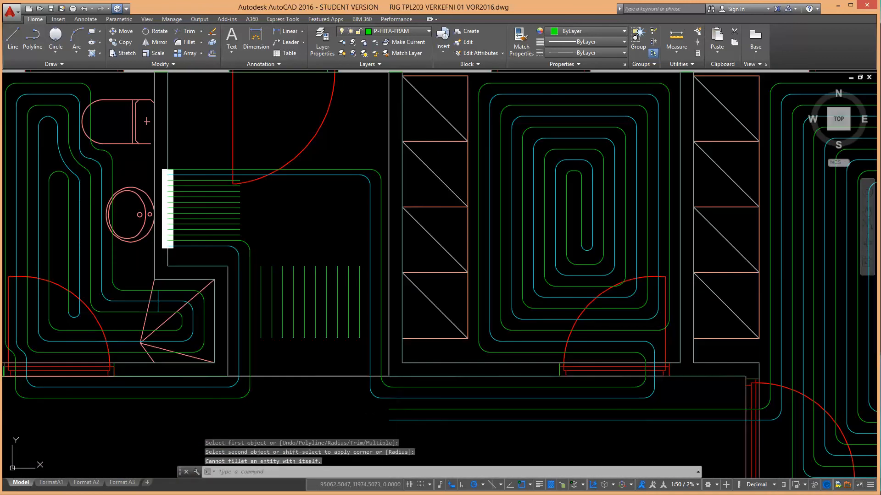
# Step: Fillet the east bedroom's green corridor run to the easternmost free vertical hall line, and that line to the third manifold stub from the north, at radius 100
pyautogui.press('Return')
pyautogui.click(413, 409)
pyautogui.click(357, 317)
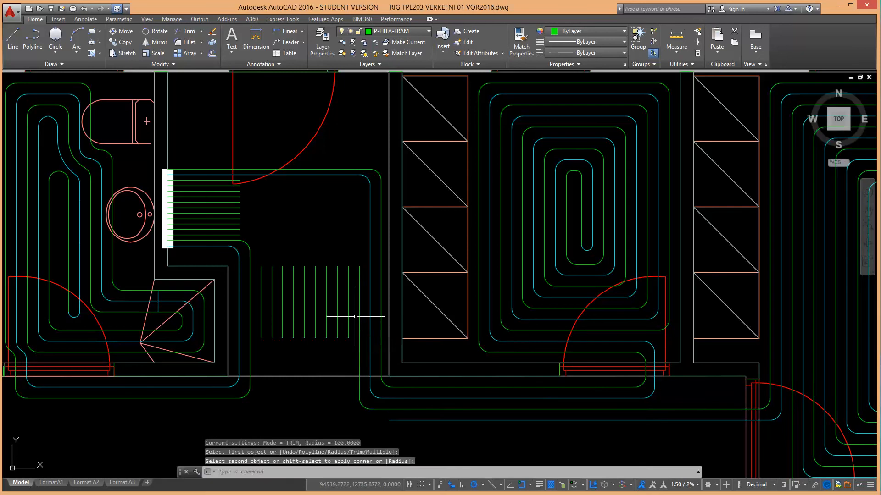
pyautogui.press('Return')
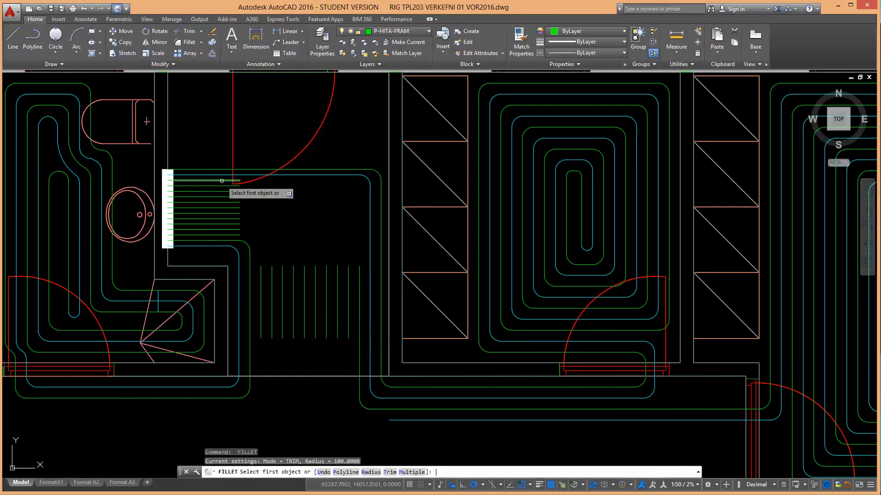
pyautogui.click(360, 291)
pyautogui.click(232, 181)
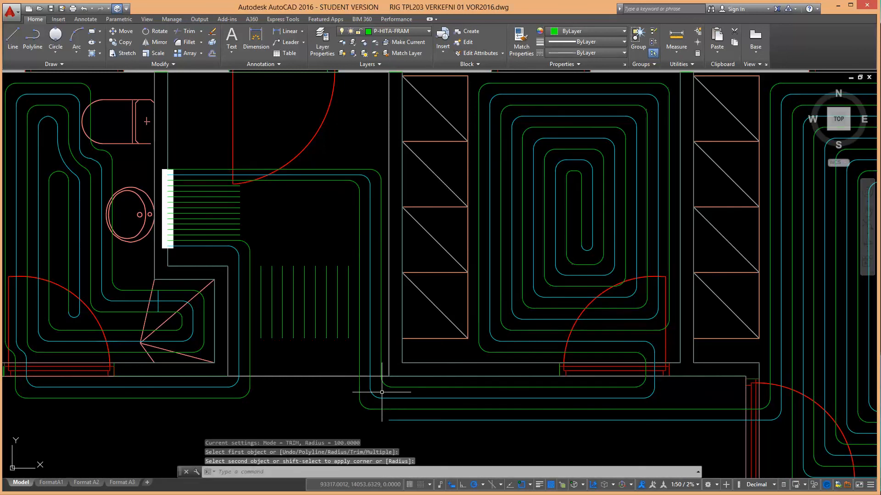
# Step: Fillet the east bedroom's cyan run to the next vertical hall line westward, and that line to the fourth manifold stub from the north, at radius 100
pyautogui.press('Return')
pyautogui.click(398, 419)
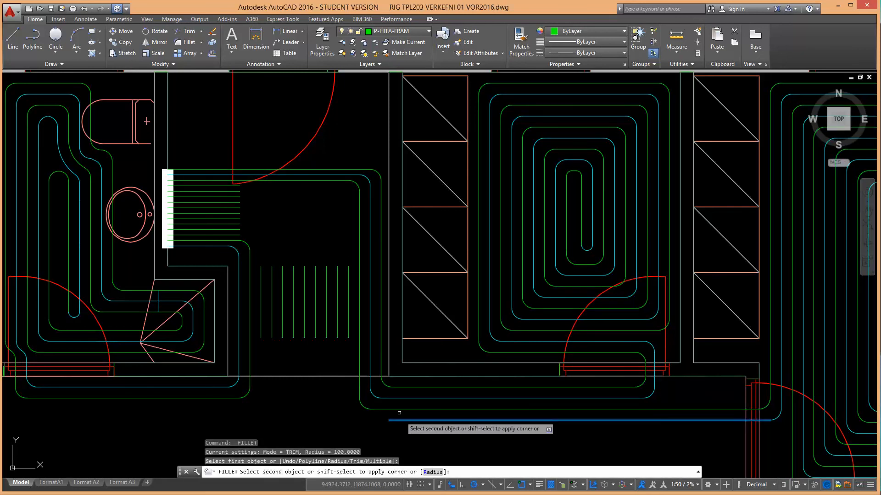
pyautogui.click(348, 293)
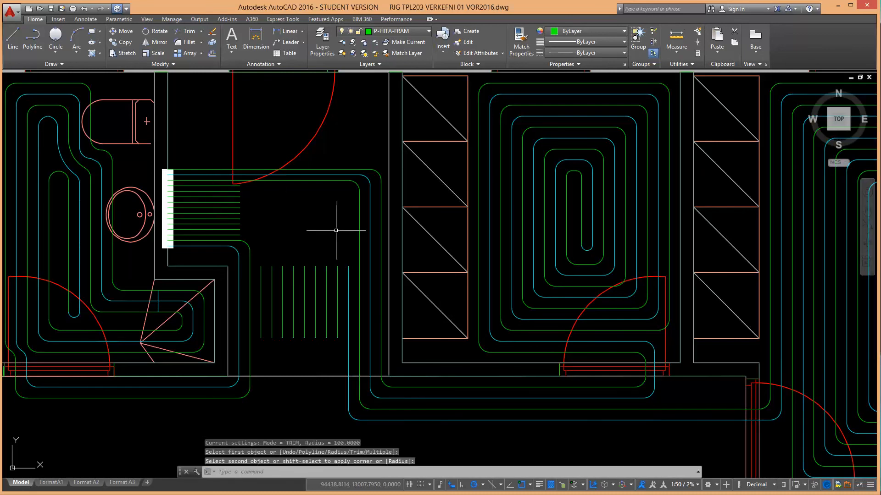
pyautogui.press('Return')
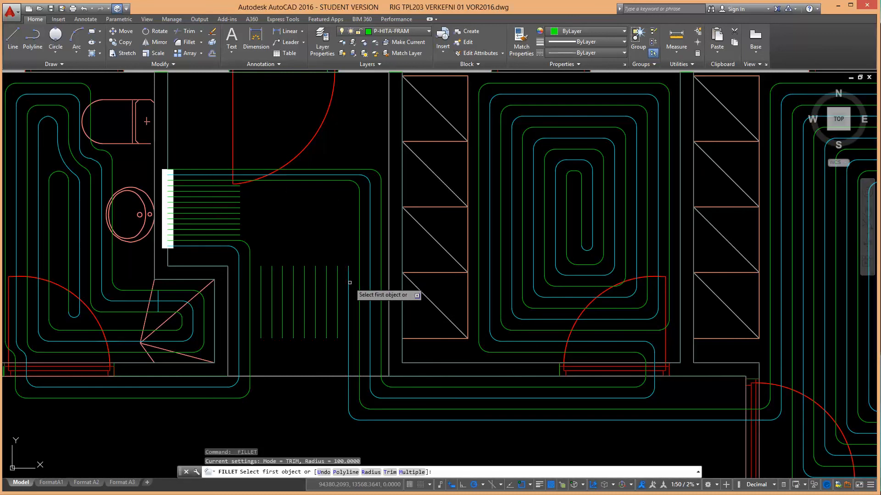
pyautogui.click(349, 283)
pyautogui.click(224, 186)
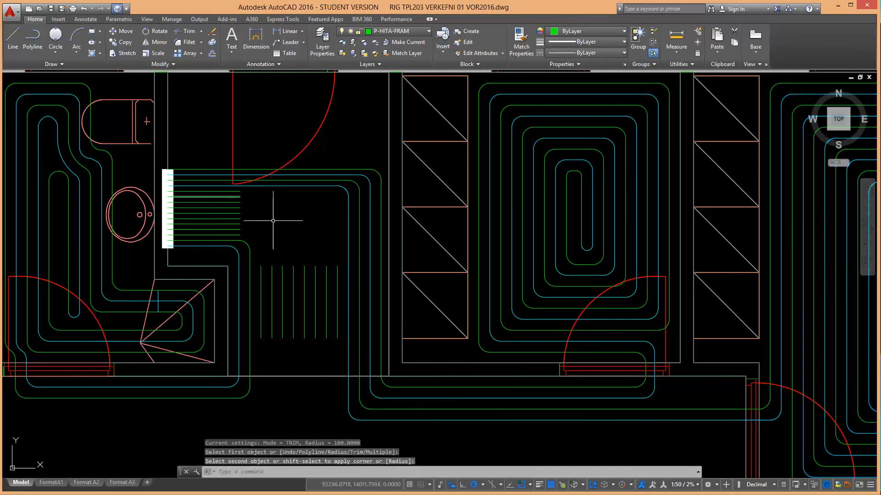
pyautogui.scroll(-6, 272, 220)
pyautogui.moveTo(372, 311)
pyautogui.mouseDown(button='middle')
pyautogui.moveTo(468, 312)
pyautogui.moveTo(442, 222)
pyautogui.mouseUp(button='middle')
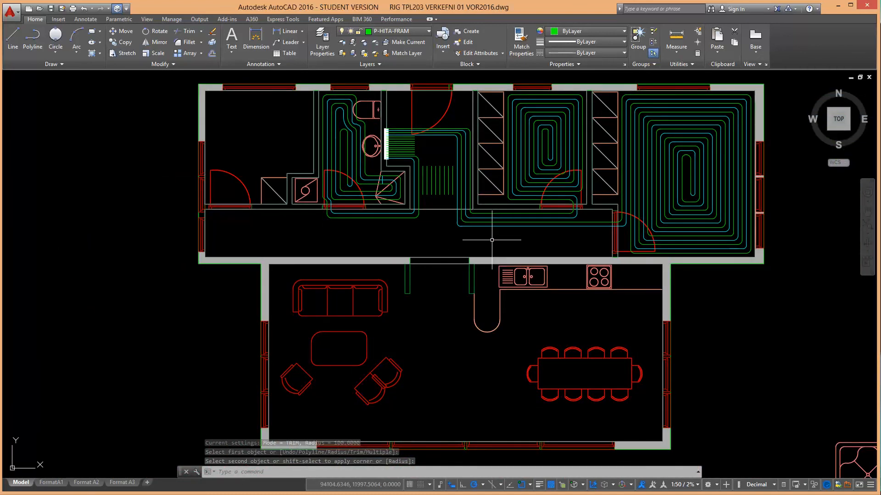